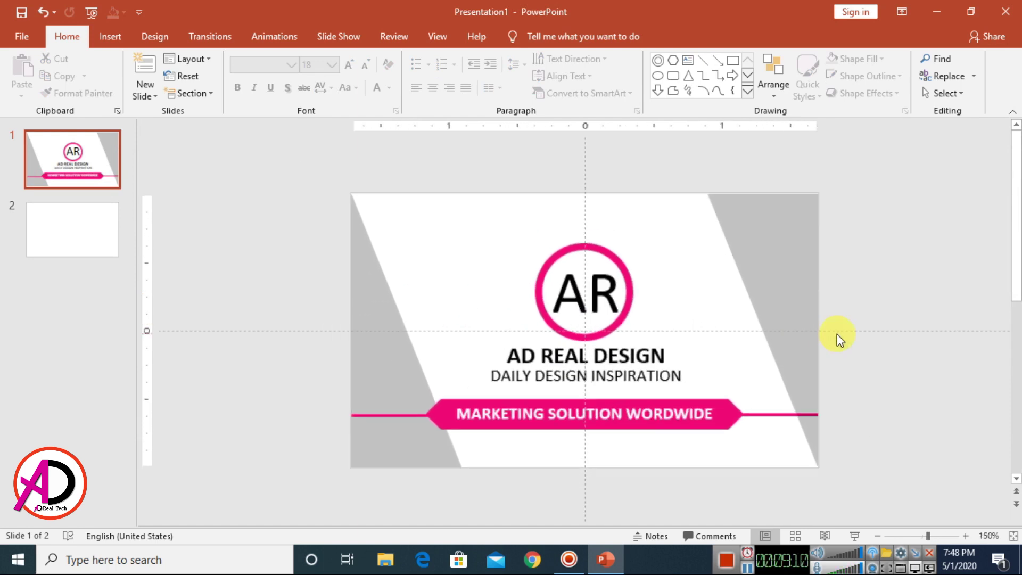
Step: Select the empty slide 2 in the slide pane to begin the card's back
{"action": "scroll", "coordinate": [837, 334], "scroll_direction": "down", "scroll_amount": 2}
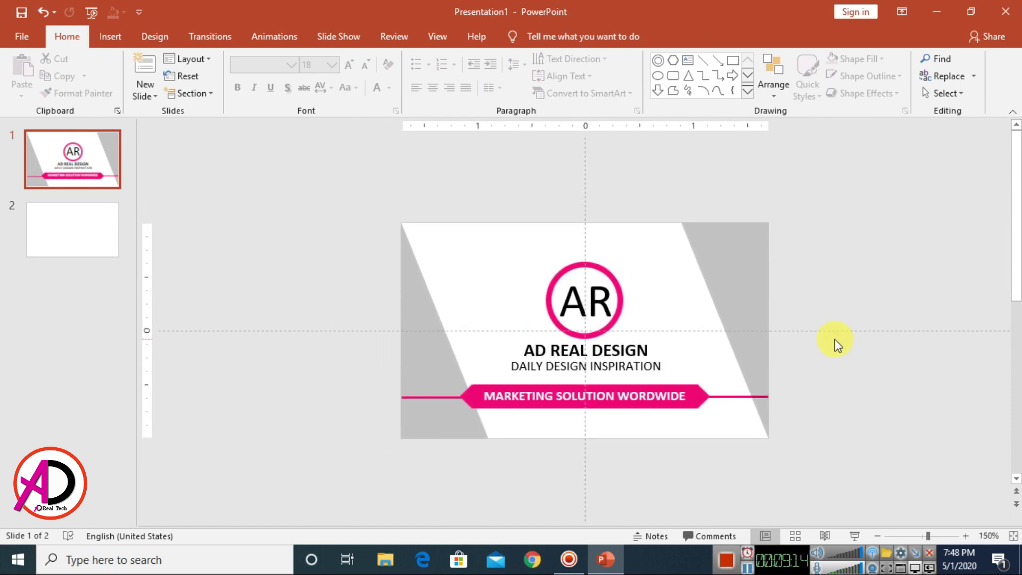
{"action": "left_click", "coordinate": [72, 231]}
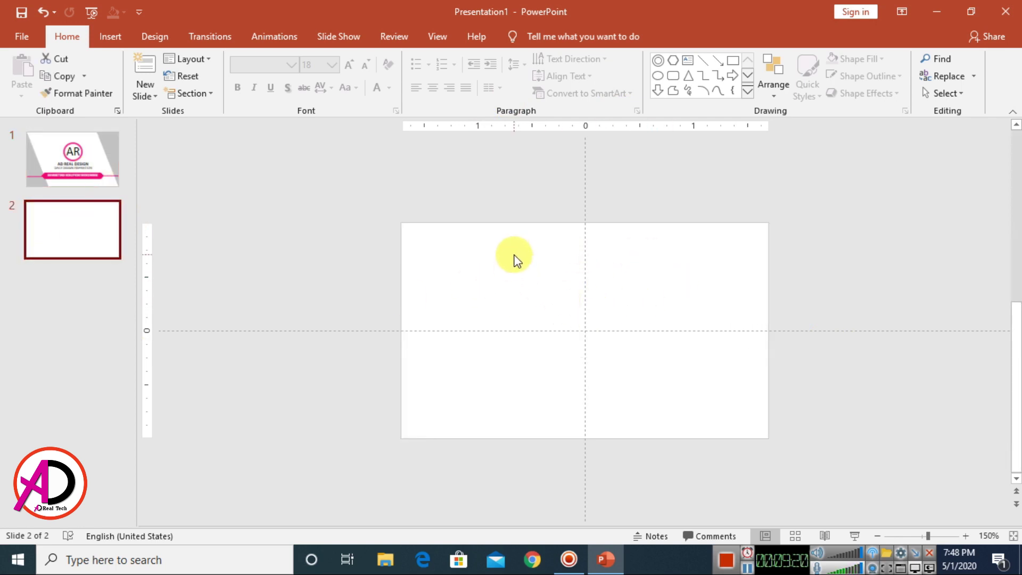
Step: Draw a blue rounded rectangle on slide 2 and remove its outline
{"action": "left_click", "coordinate": [110, 39]}
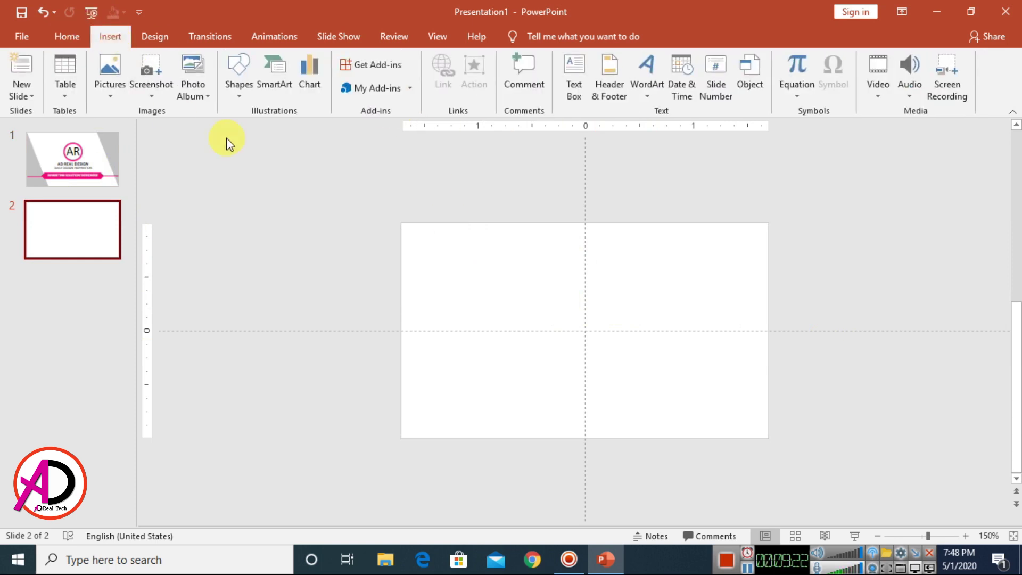
{"action": "left_click", "coordinate": [241, 91]}
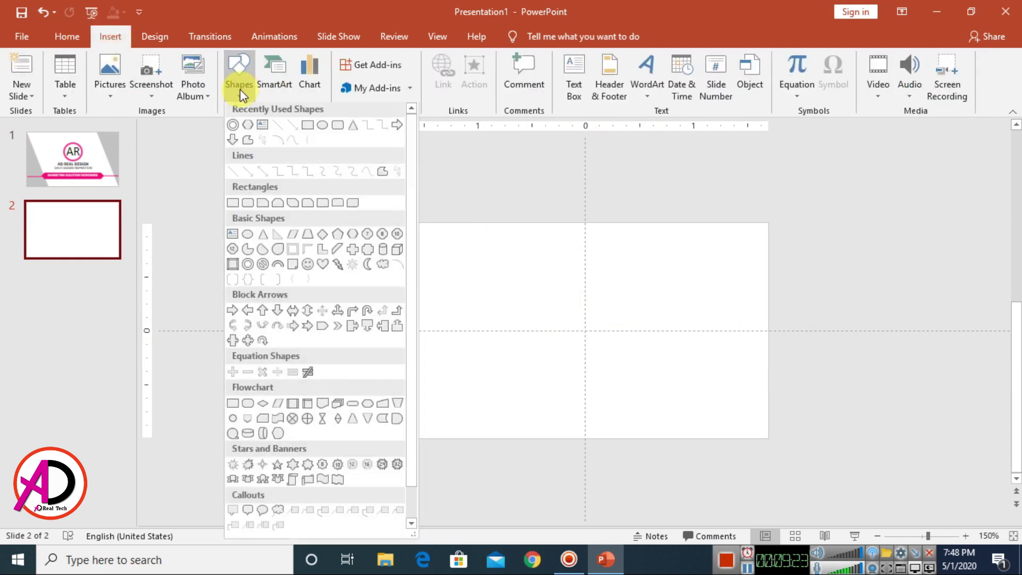
{"action": "left_click", "coordinate": [338, 205]}
{"action": "mouse_move", "coordinate": [471, 247]}
{"action": "left_mouse_down"}
{"action": "mouse_move", "coordinate": [532, 323]}
{"action": "mouse_move", "coordinate": [631, 401]}
{"action": "mouse_move", "coordinate": [618, 409]}
{"action": "mouse_move", "coordinate": [634, 398]}
{"action": "left_mouse_up"}
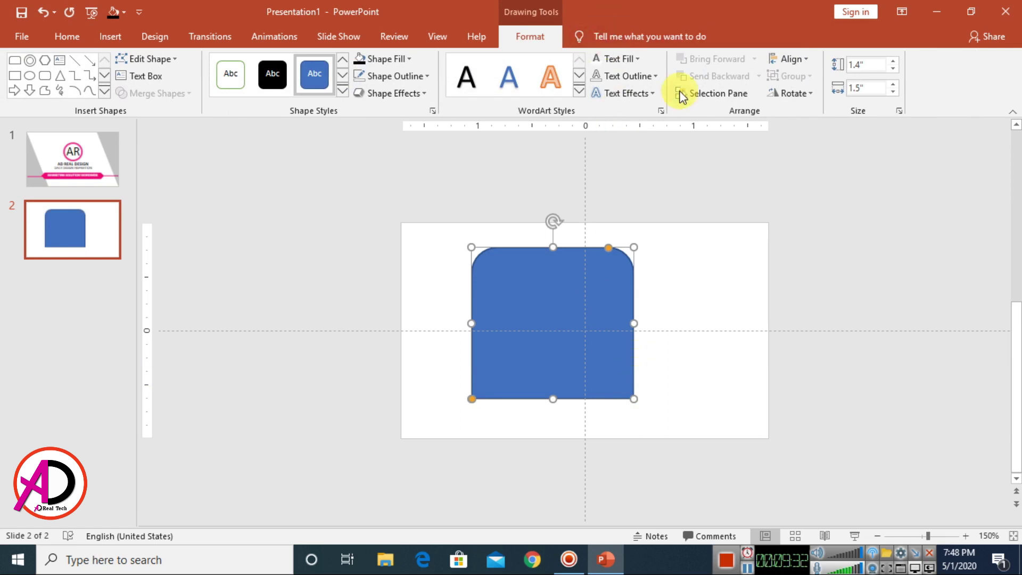
{"action": "left_click", "coordinate": [423, 77]}
{"action": "left_click", "coordinate": [401, 239]}
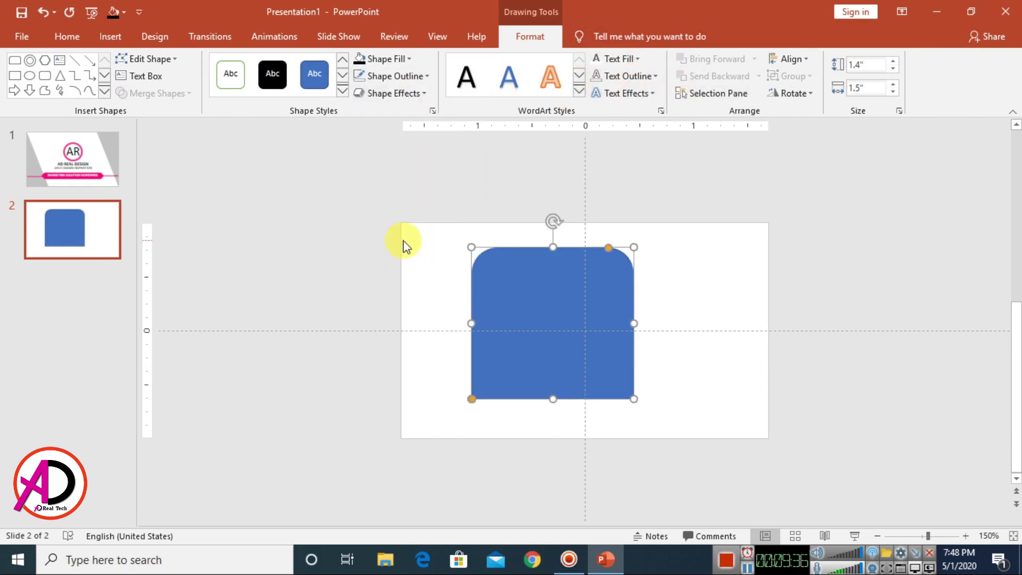
Step: Rotate the rectangle right 90°, move it top-left, size it 1.7" × 2", and deepen its right curve
{"action": "left_click", "coordinate": [807, 98]}
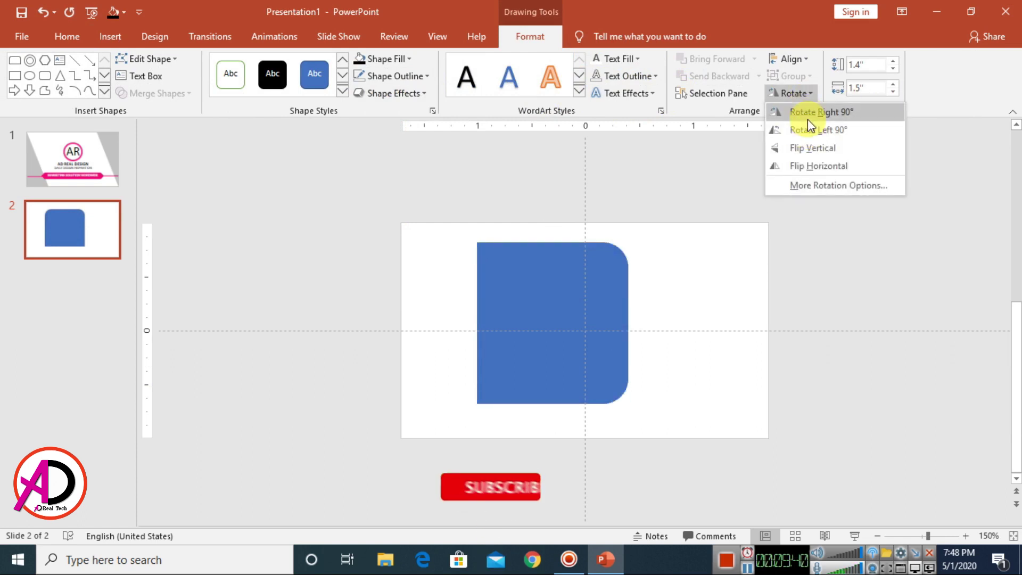
{"action": "left_click", "coordinate": [807, 112]}
{"action": "left_click_drag", "start_coordinate": [530, 296], "coordinate": [493, 279]}
{"action": "scroll", "coordinate": [559, 400], "scroll_direction": "up", "scroll_amount": 4, "text": "ctrl"}
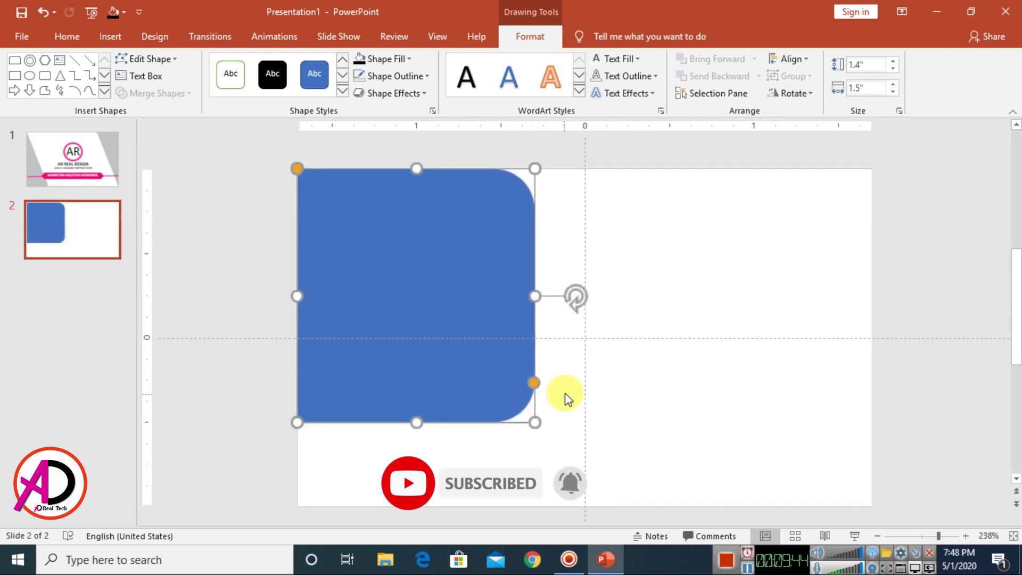
{"action": "left_click_drag", "start_coordinate": [534, 421], "coordinate": [585, 501]}
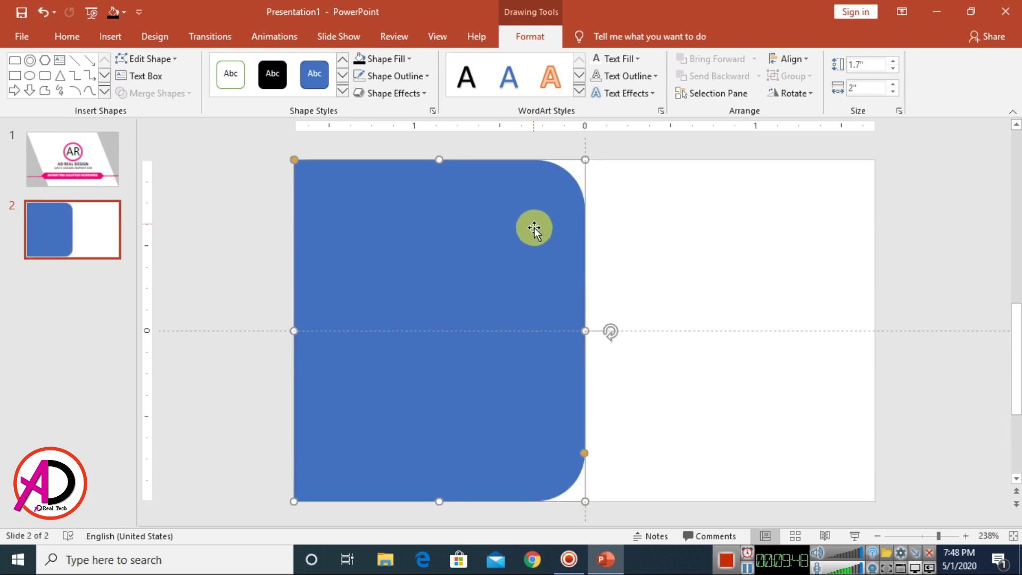
{"action": "left_click_drag", "start_coordinate": [585, 456], "coordinate": [587, 394]}
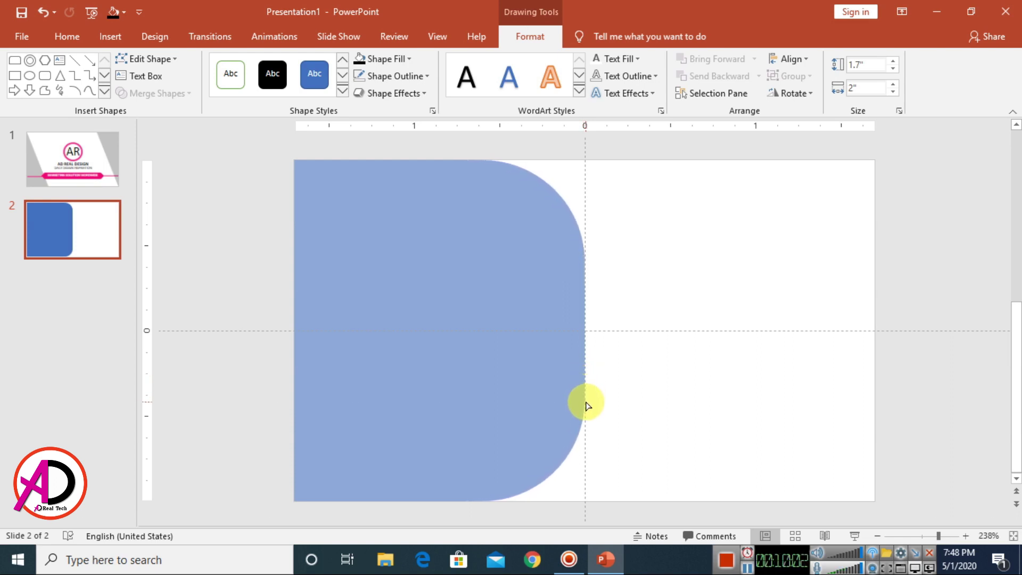
Step: Finish the half-round right edge and slightly round the panel's left corners
{"action": "left_click_drag", "start_coordinate": [587, 408], "coordinate": [585, 402]}
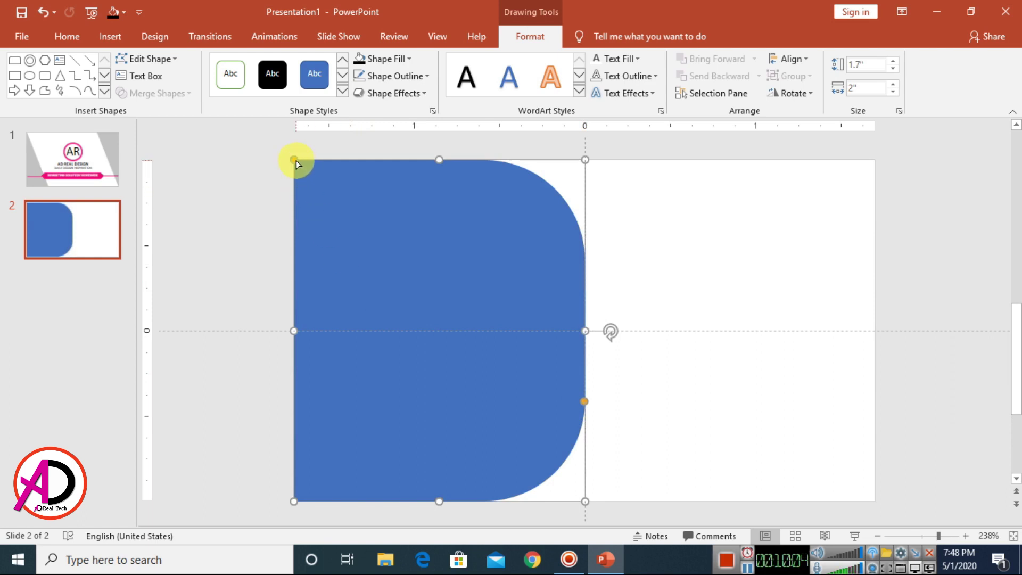
{"action": "left_click_drag", "start_coordinate": [296, 161], "coordinate": [296, 207]}
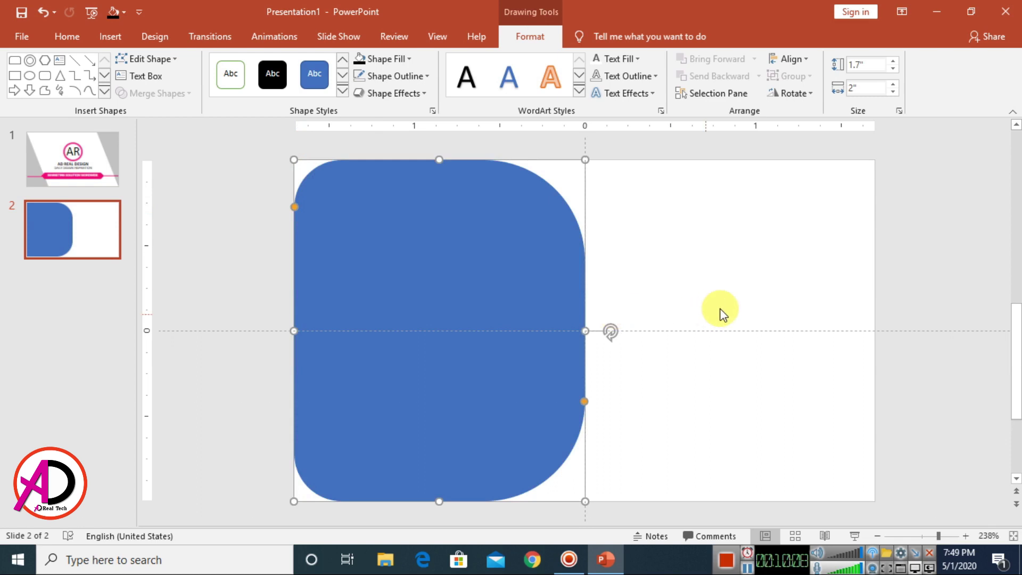
{"action": "left_click", "coordinate": [648, 330]}
Step: Fill the panel Black, Text 1, Lighter 15%
{"action": "left_click", "coordinate": [399, 238]}
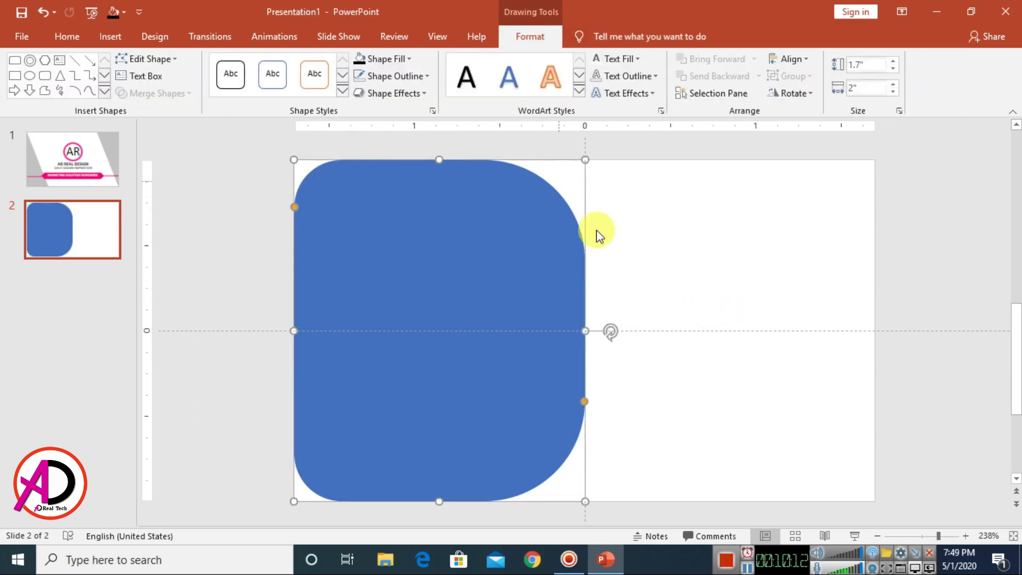
{"action": "left_click", "coordinate": [403, 64]}
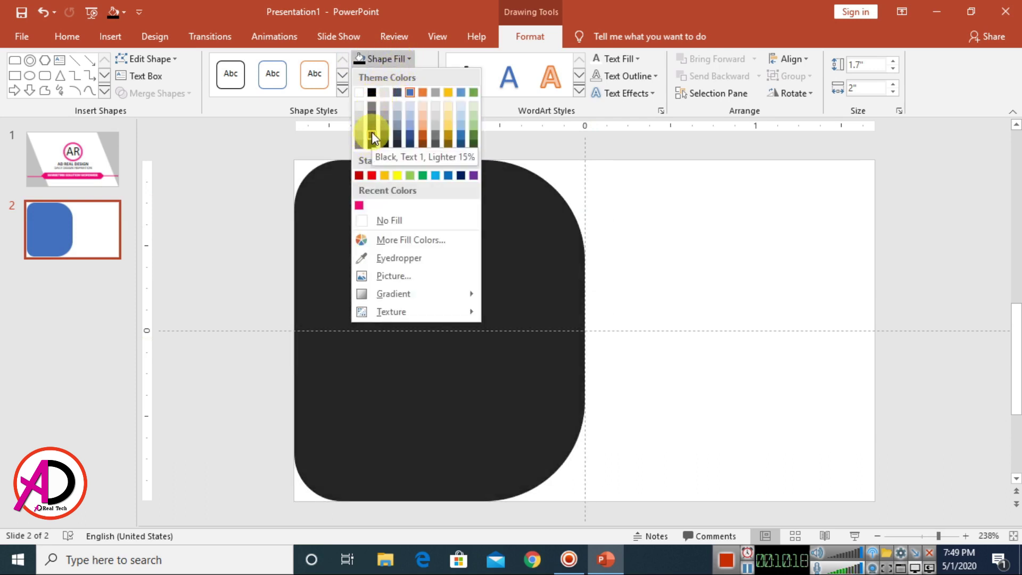
{"action": "left_click", "coordinate": [373, 135]}
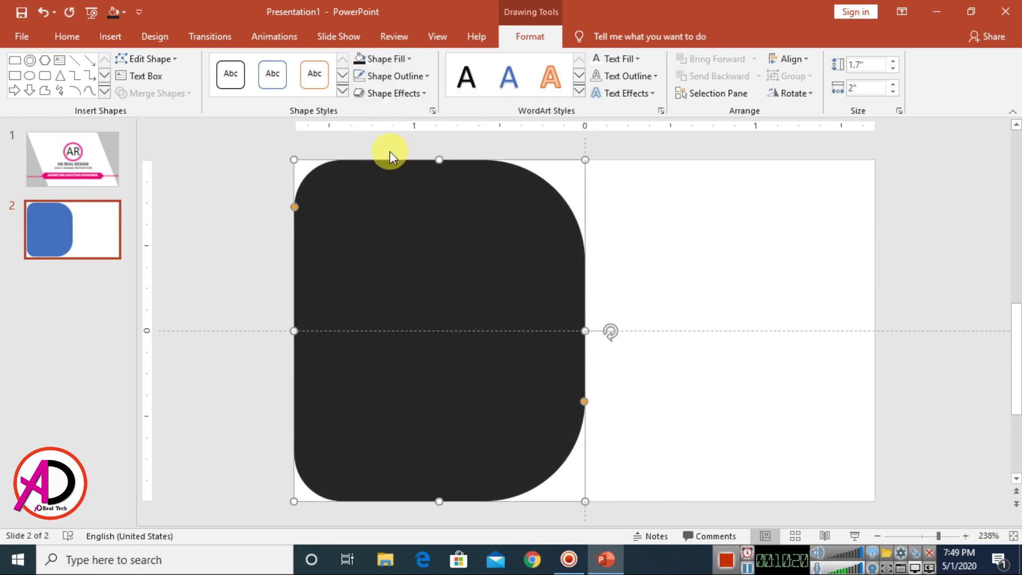
{"action": "scroll", "coordinate": [655, 319], "scroll_direction": "down", "scroll_amount": 2}
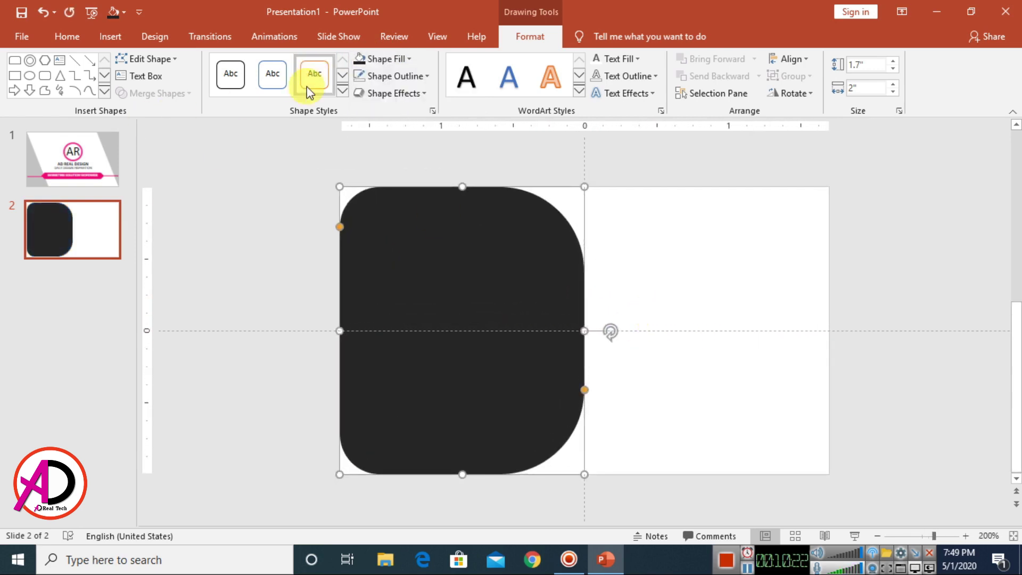
Step: Draw a tall rectangle strip along the panel's left edge, filled recent pink with no outline
{"action": "left_click", "coordinate": [105, 93]}
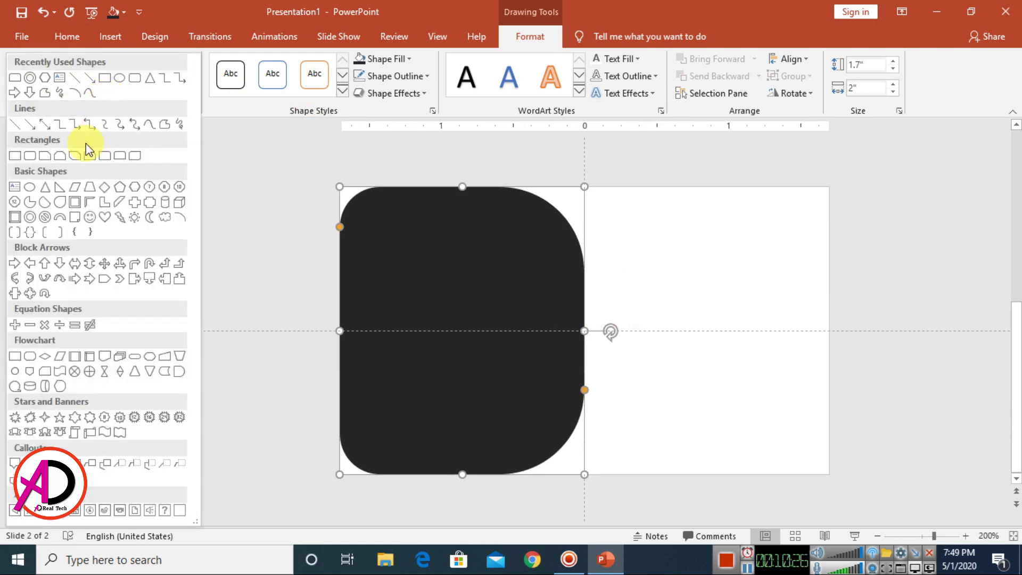
{"action": "left_click", "coordinate": [14, 156]}
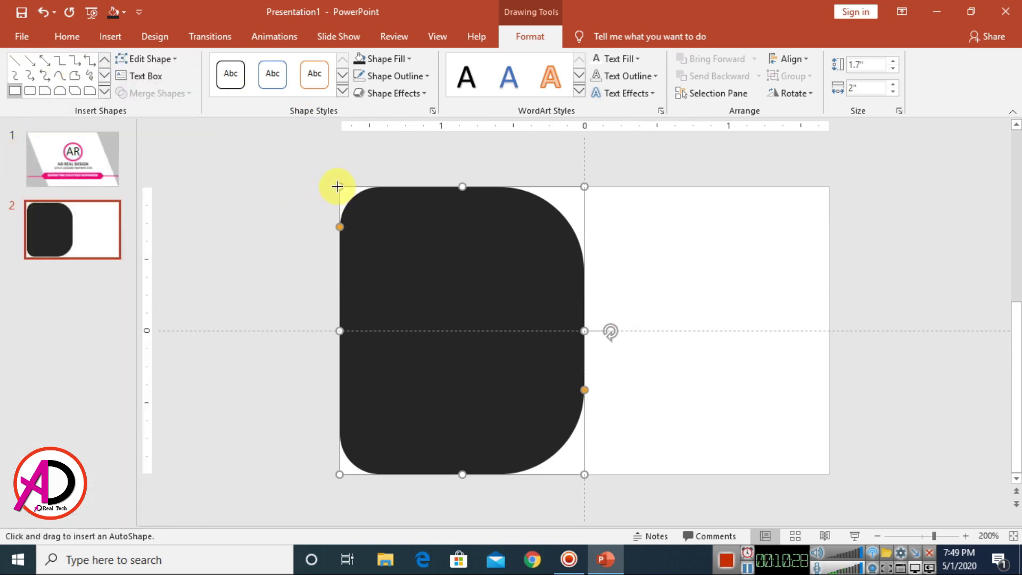
{"action": "left_click_drag", "start_coordinate": [337, 186], "coordinate": [389, 476]}
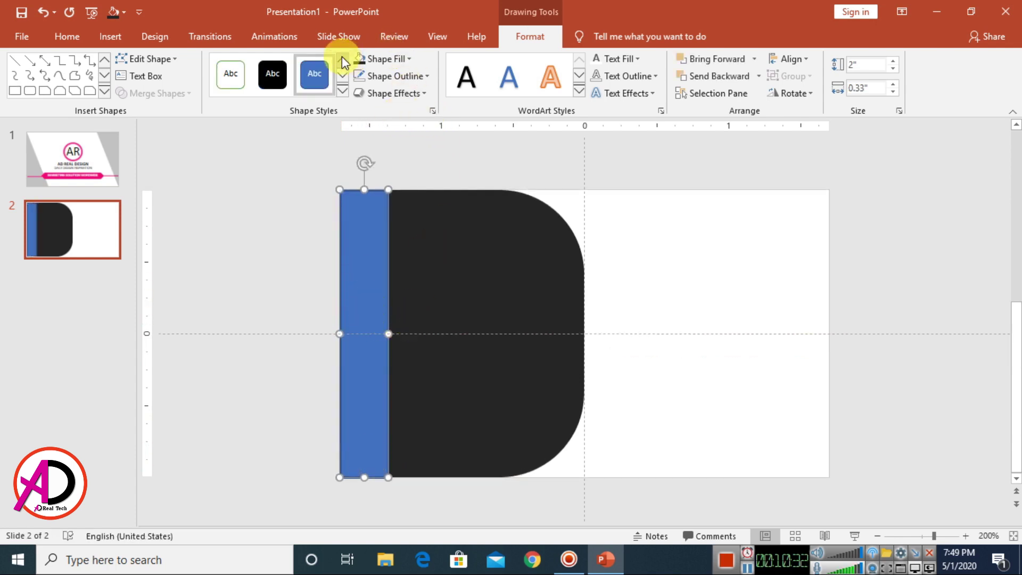
{"action": "left_click", "coordinate": [389, 62]}
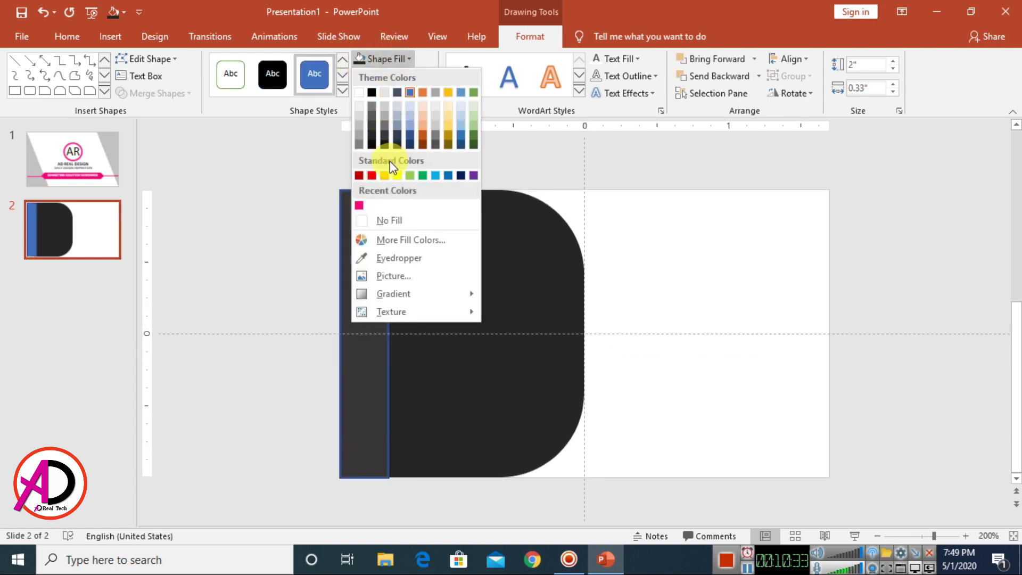
{"action": "left_click", "coordinate": [359, 207]}
{"action": "left_click", "coordinate": [400, 78]}
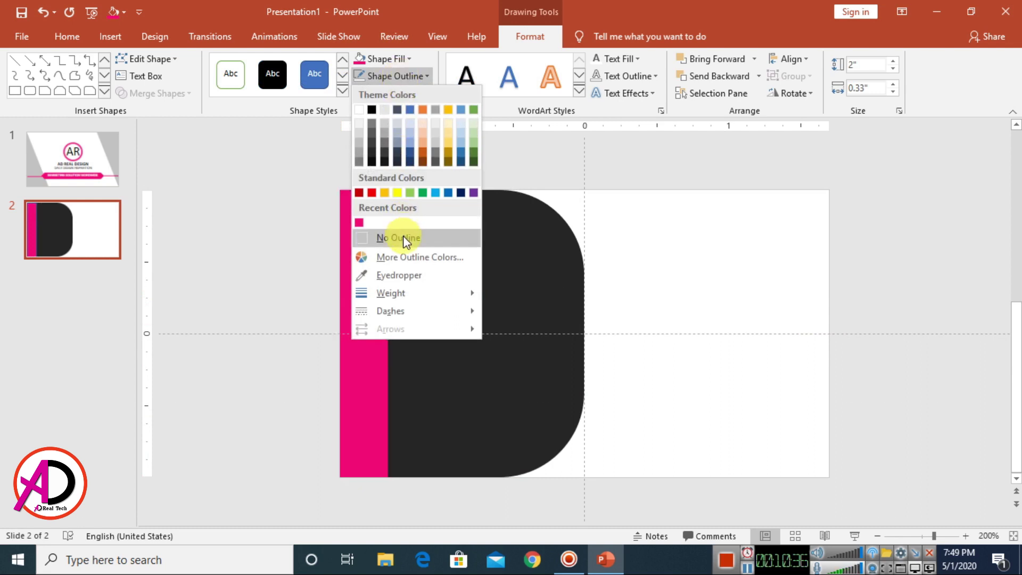
{"action": "left_click", "coordinate": [401, 237]}
Step: Send the pink strip behind the charcoal panel
{"action": "left_click", "coordinate": [690, 308]}
{"action": "left_click", "coordinate": [368, 276]}
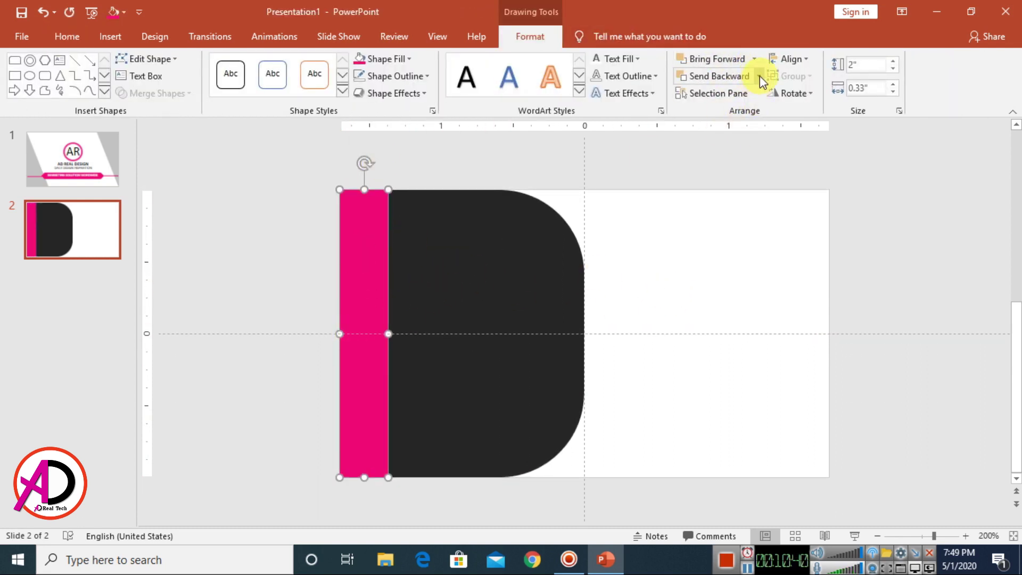
{"action": "left_click", "coordinate": [759, 75]}
{"action": "left_click", "coordinate": [734, 114]}
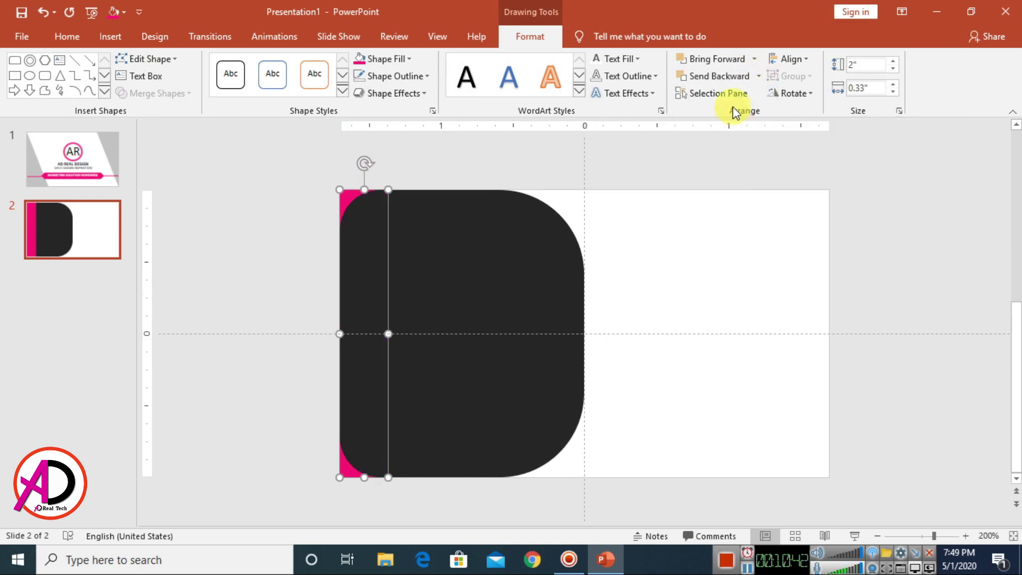
{"action": "left_click", "coordinate": [734, 239]}
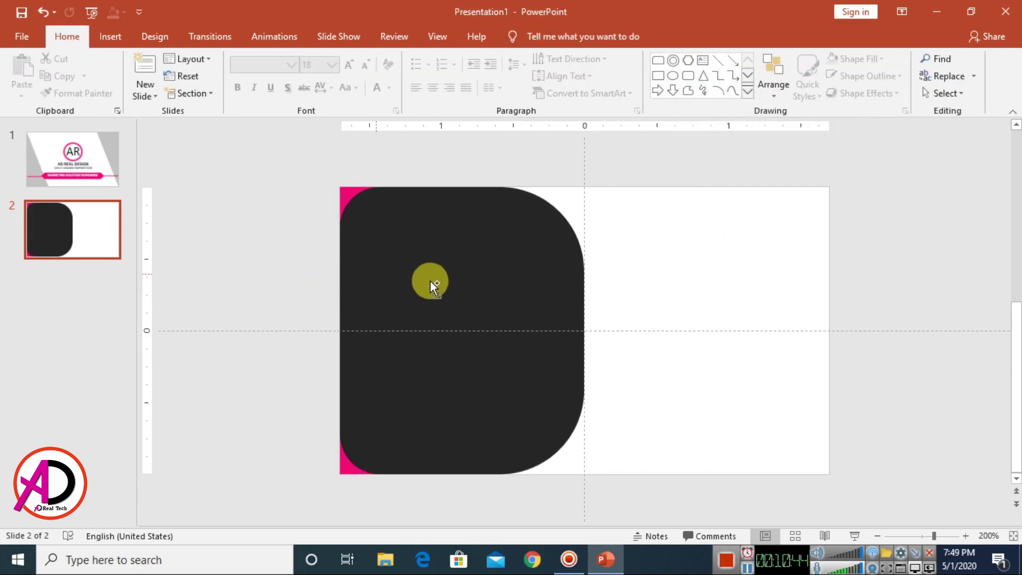
{"action": "scroll", "coordinate": [439, 298], "scroll_direction": "up", "scroll_amount": 2}
{"action": "scroll", "coordinate": [506, 326], "scroll_direction": "down", "scroll_amount": 1}
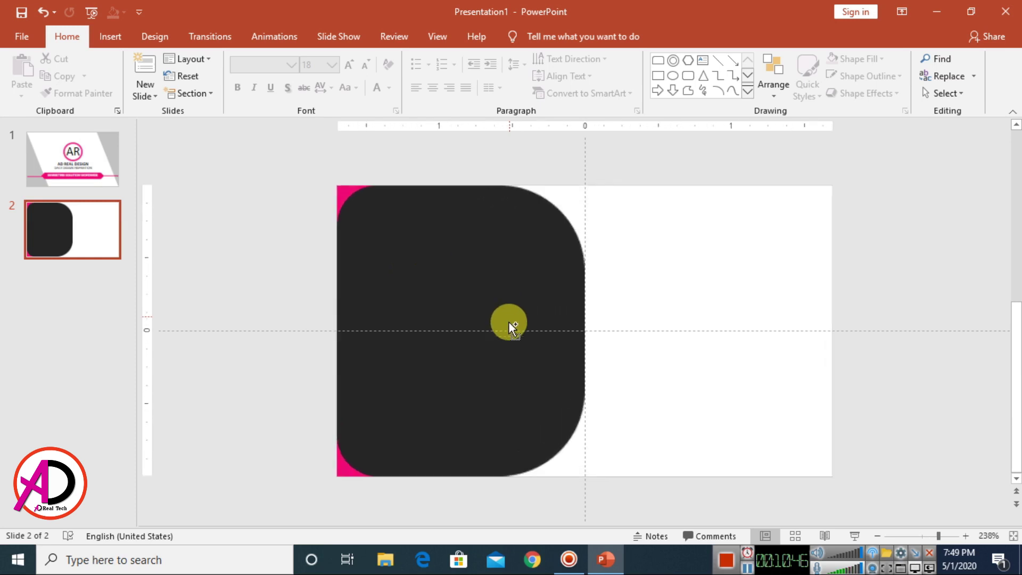
{"action": "scroll", "coordinate": [349, 484], "scroll_direction": "up", "scroll_amount": 1}
{"action": "scroll", "coordinate": [554, 342], "scroll_direction": "down", "scroll_amount": 3}
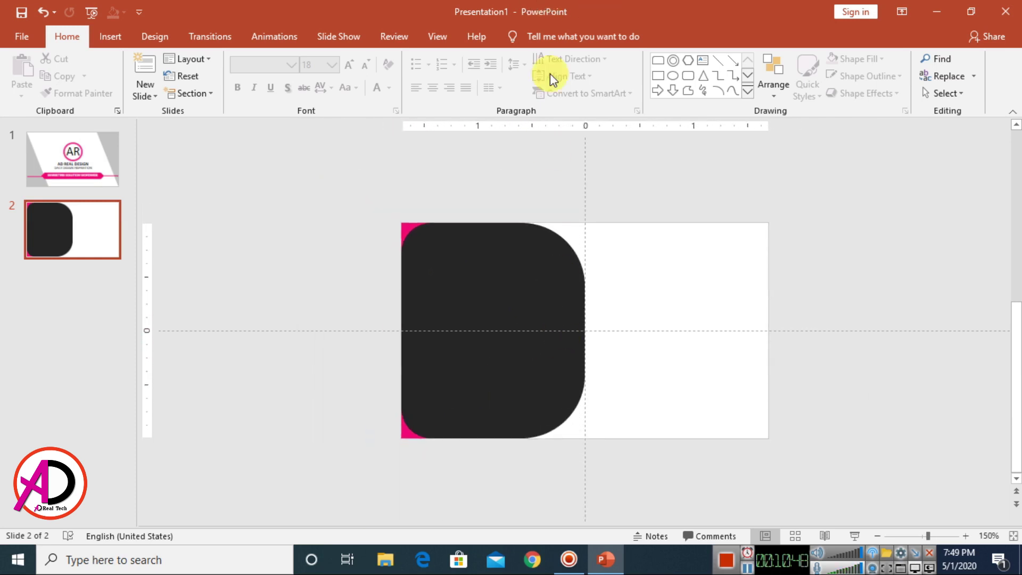
Step: Draw a hexagon right of the charcoal panel and rotate it left 90°
{"action": "left_click", "coordinate": [111, 36]}
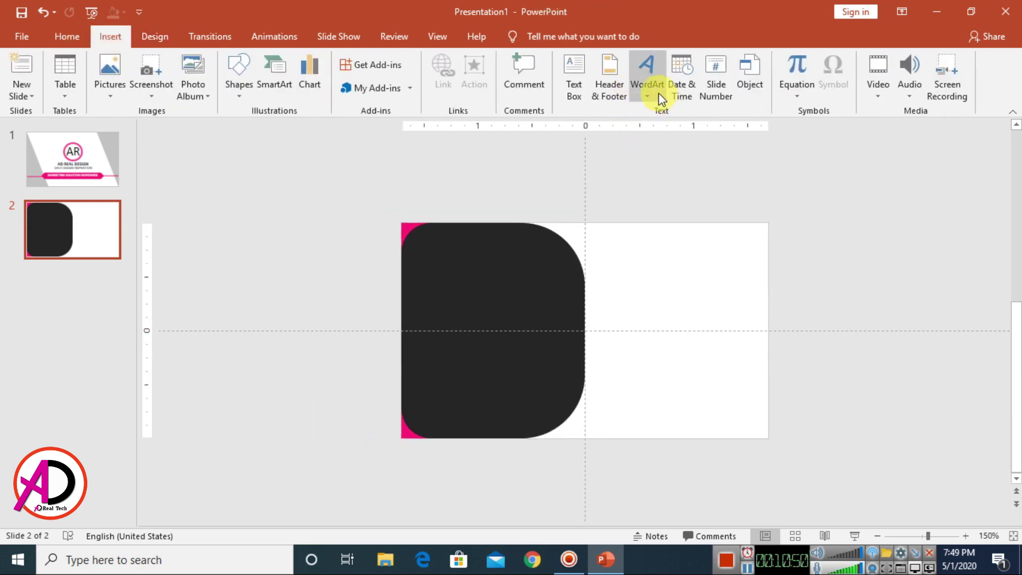
{"action": "left_click", "coordinate": [248, 92]}
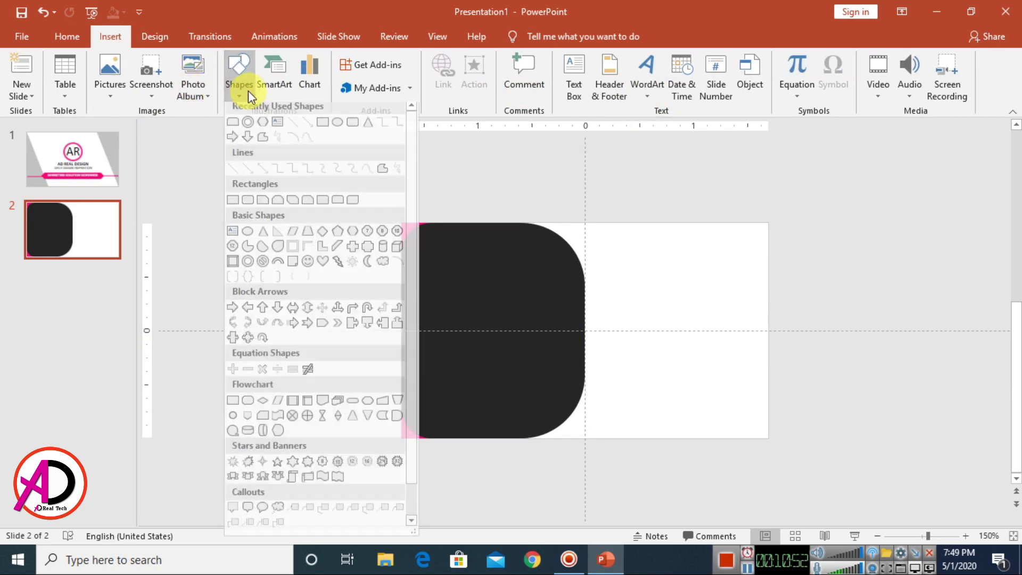
{"action": "left_click", "coordinate": [352, 238]}
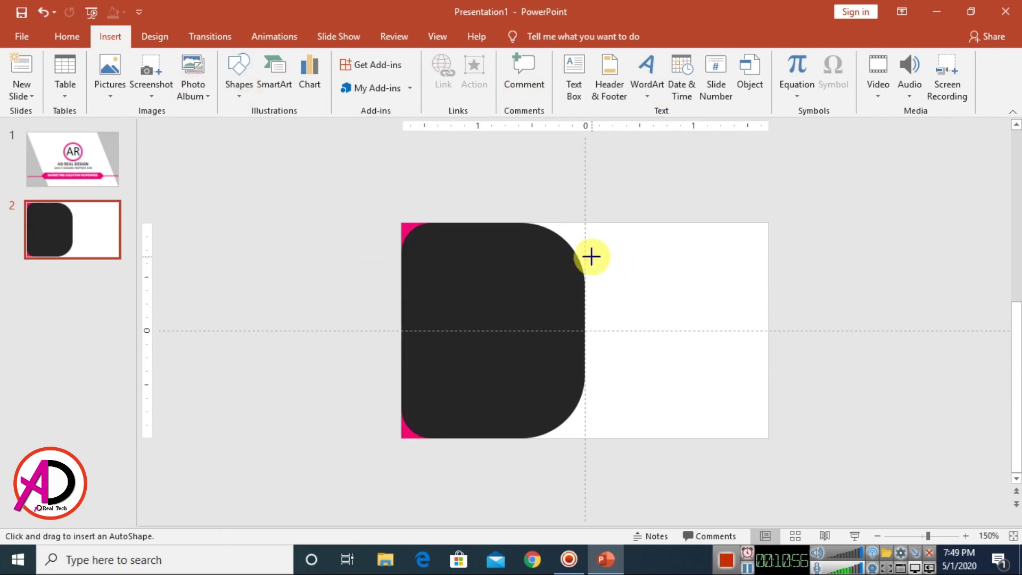
{"action": "left_click_drag", "start_coordinate": [590, 256], "coordinate": [679, 331]}
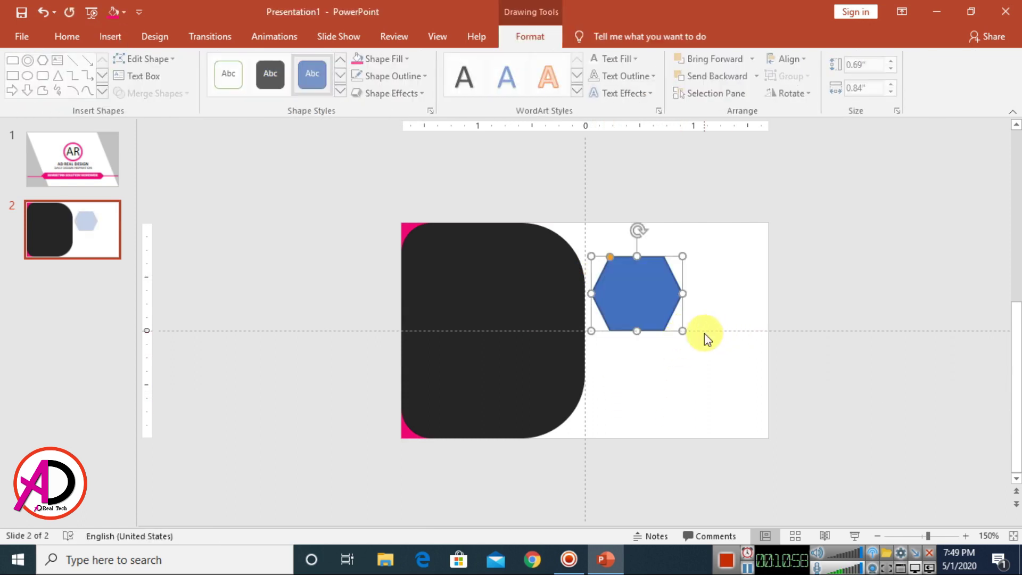
{"action": "scroll", "coordinate": [705, 333], "scroll_direction": "up", "scroll_amount": 5}
{"action": "left_click", "coordinate": [799, 94]}
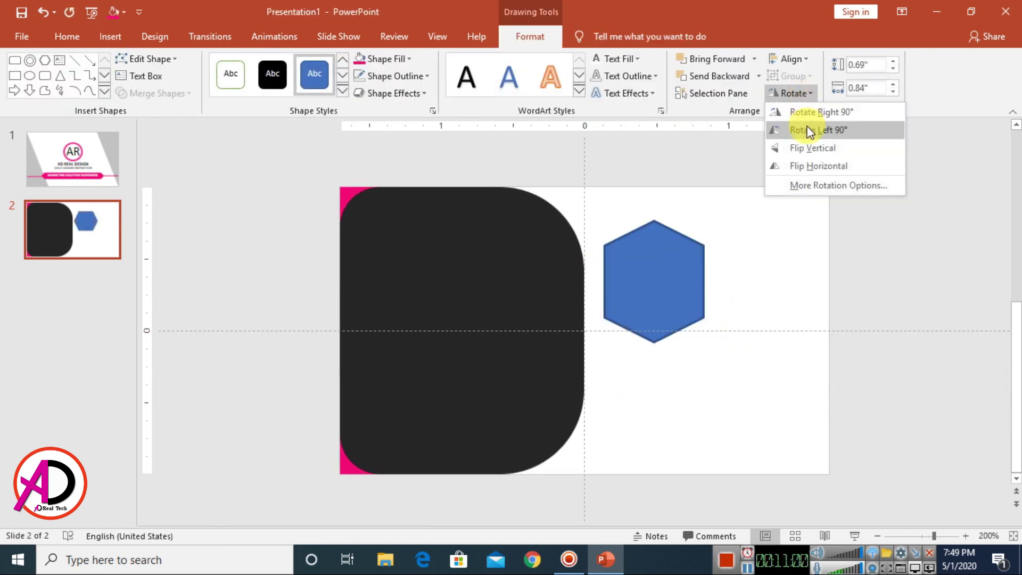
{"action": "left_click", "coordinate": [809, 130]}
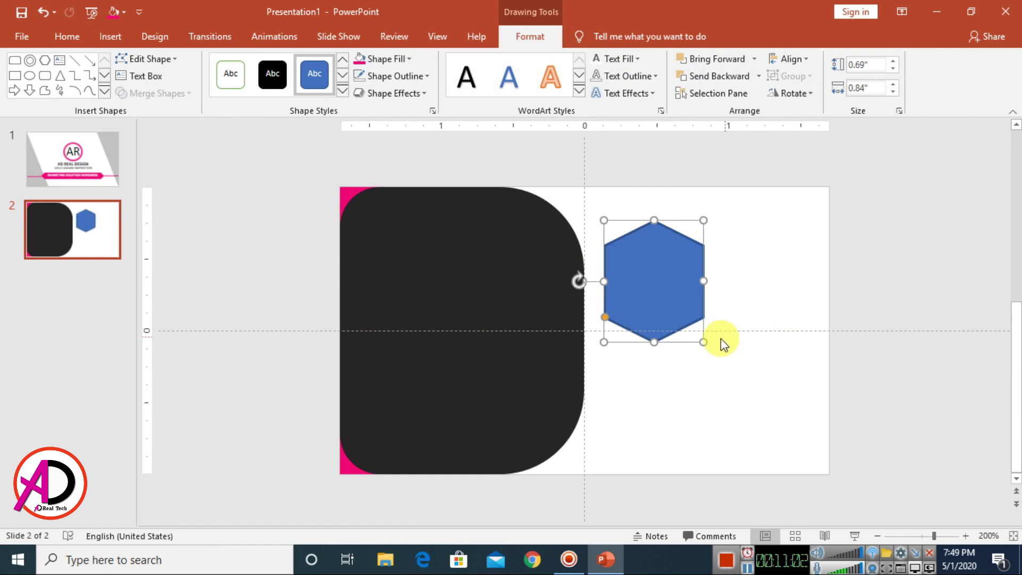
Step: Make the hexagon tall and narrow, centred on the panel's right edge
{"action": "left_click_drag", "start_coordinate": [706, 340], "coordinate": [614, 447]}
{"action": "scroll", "coordinate": [632, 337], "scroll_direction": "up", "scroll_amount": 2}
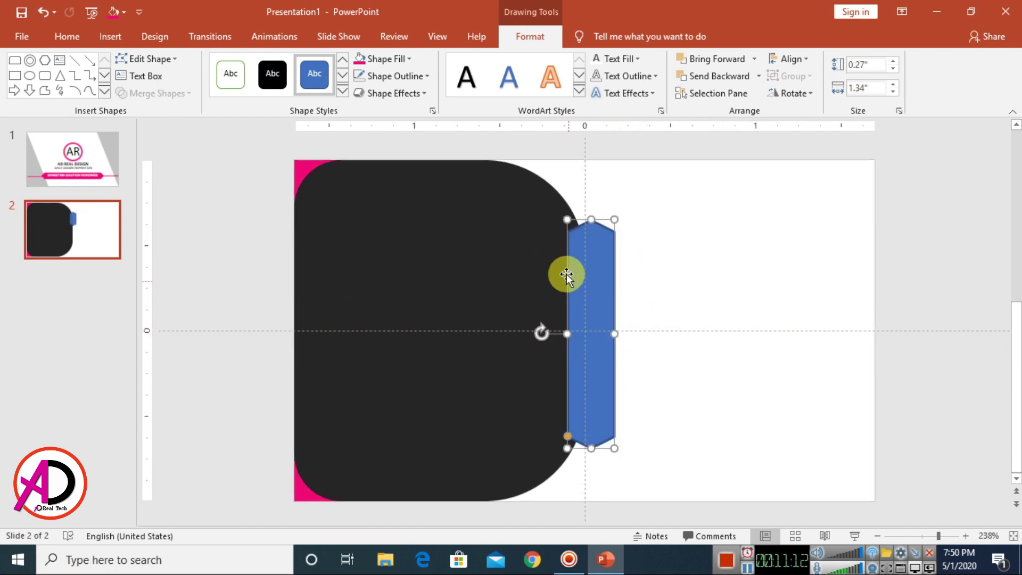
{"action": "left_click_drag", "start_coordinate": [600, 312], "coordinate": [595, 314]}
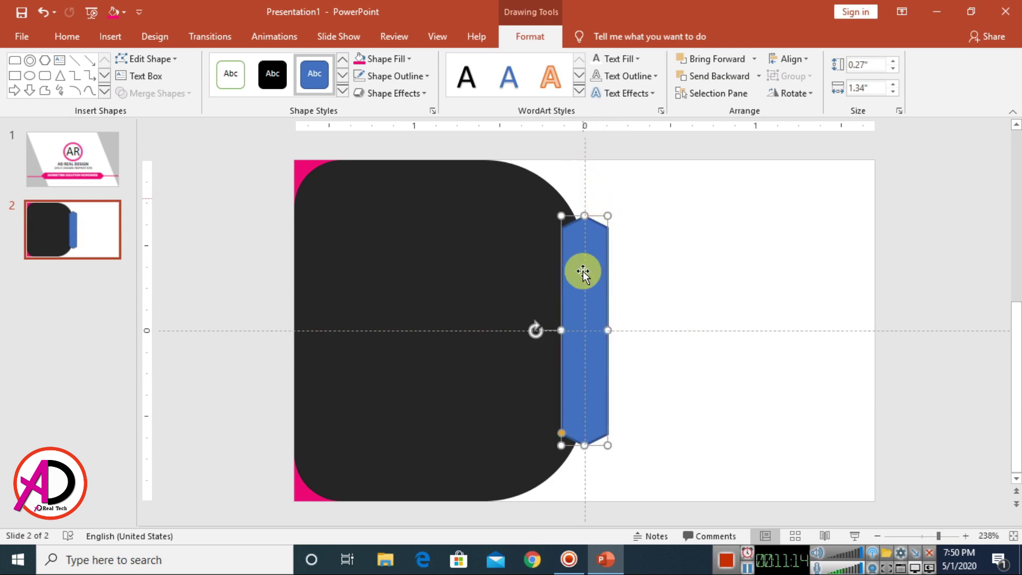
{"action": "left_click_drag", "start_coordinate": [584, 271], "coordinate": [597, 304]}
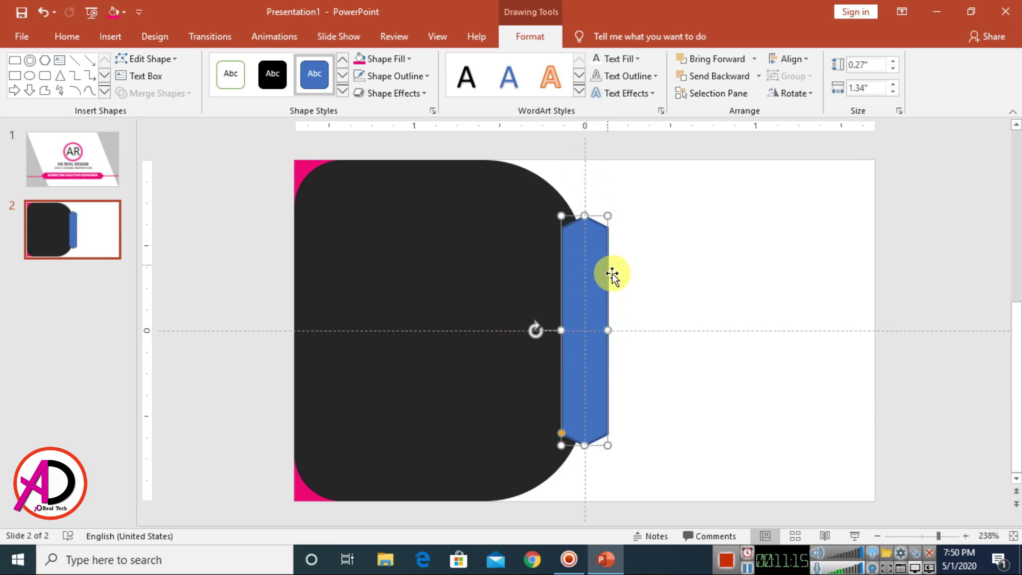
{"action": "left_click", "coordinate": [790, 59]}
{"action": "left_click", "coordinate": [814, 95]}
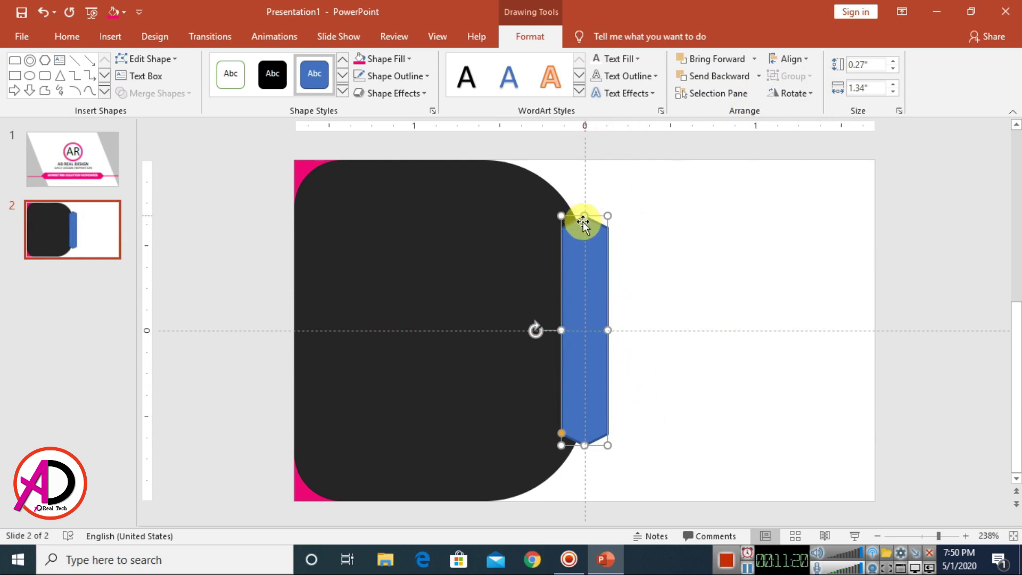
{"action": "left_click_drag", "start_coordinate": [565, 433], "coordinate": [564, 433]}
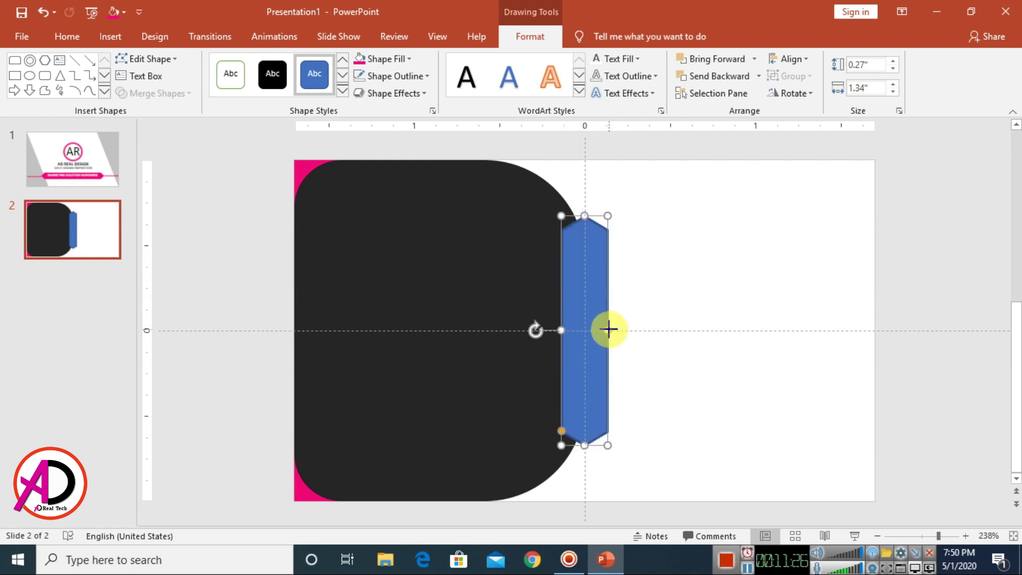
{"action": "left_click_drag", "start_coordinate": [608, 329], "coordinate": [605, 329]}
{"action": "key", "text": "ctrl+z"}
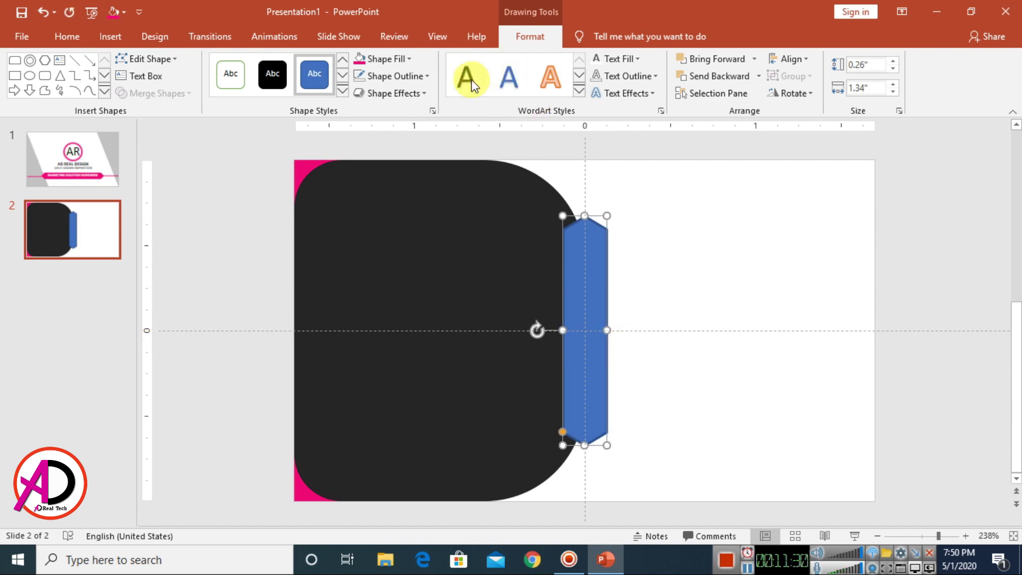
Step: Fill the hexagon with the recent pink and remove its outline
{"action": "left_click", "coordinate": [390, 62]}
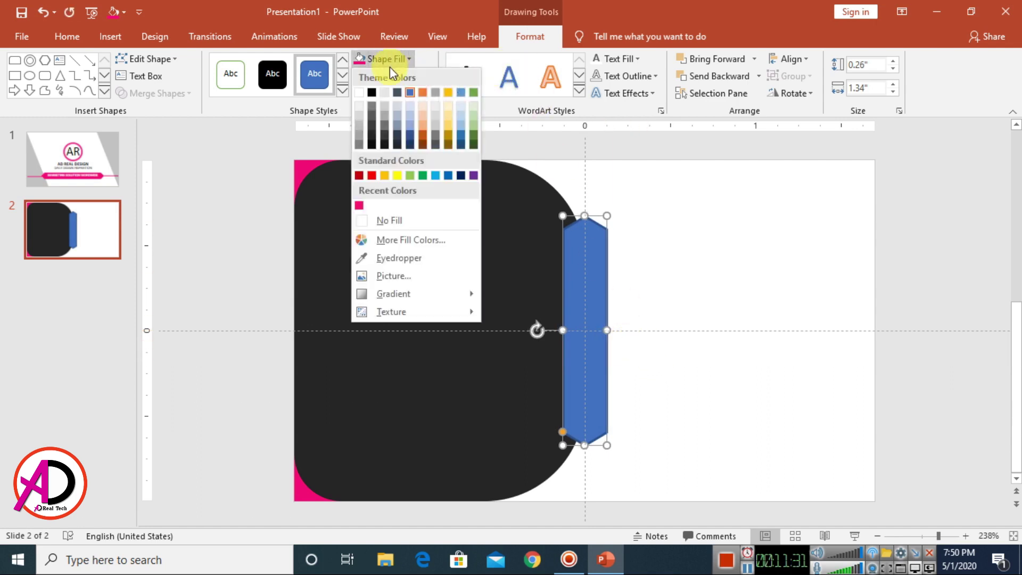
{"action": "left_click", "coordinate": [360, 206]}
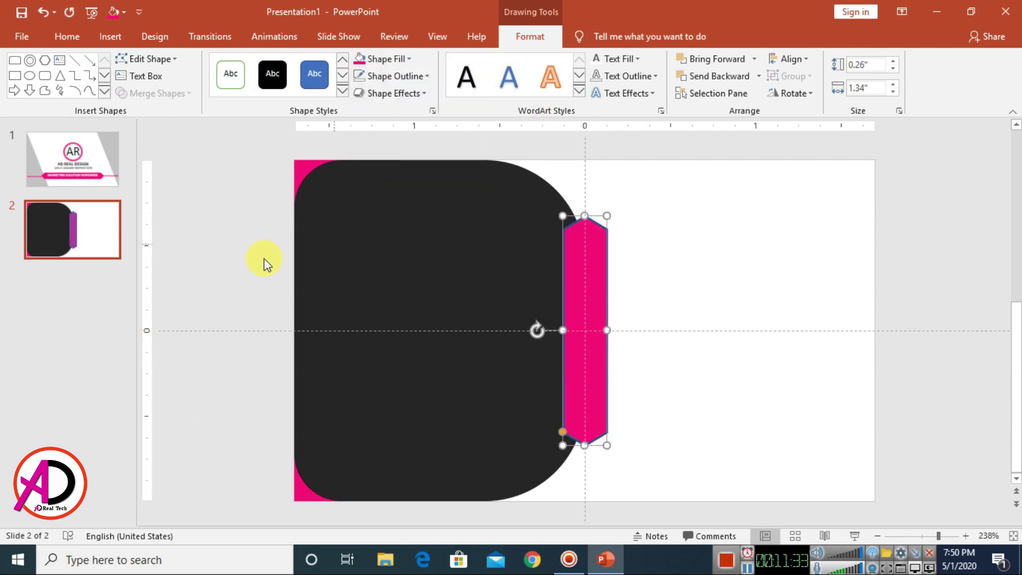
{"action": "left_click", "coordinate": [398, 76]}
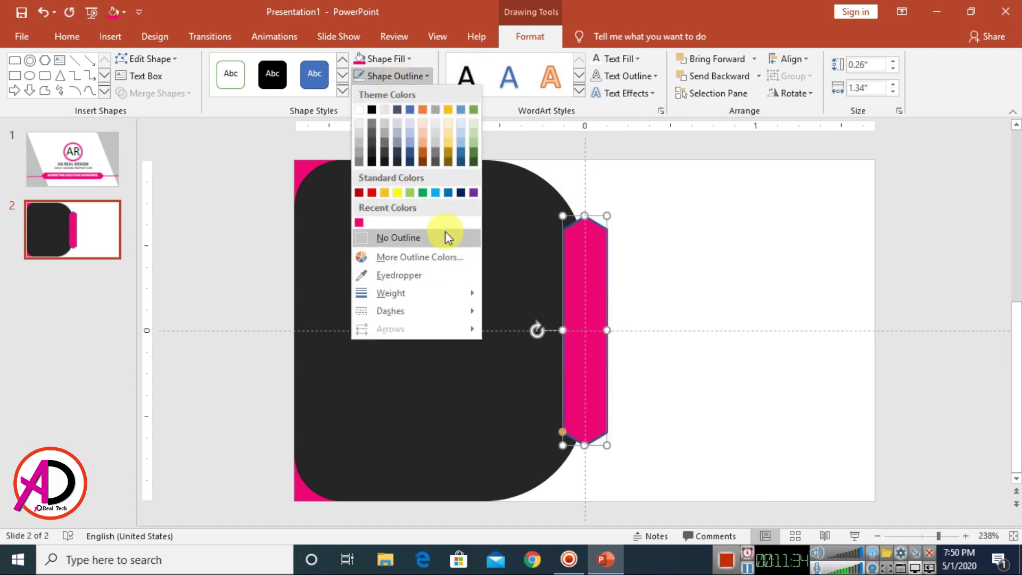
{"action": "left_click", "coordinate": [398, 238]}
{"action": "scroll", "coordinate": [731, 324], "scroll_direction": "up", "scroll_amount": 5}
{"action": "left_click", "coordinate": [754, 314]}
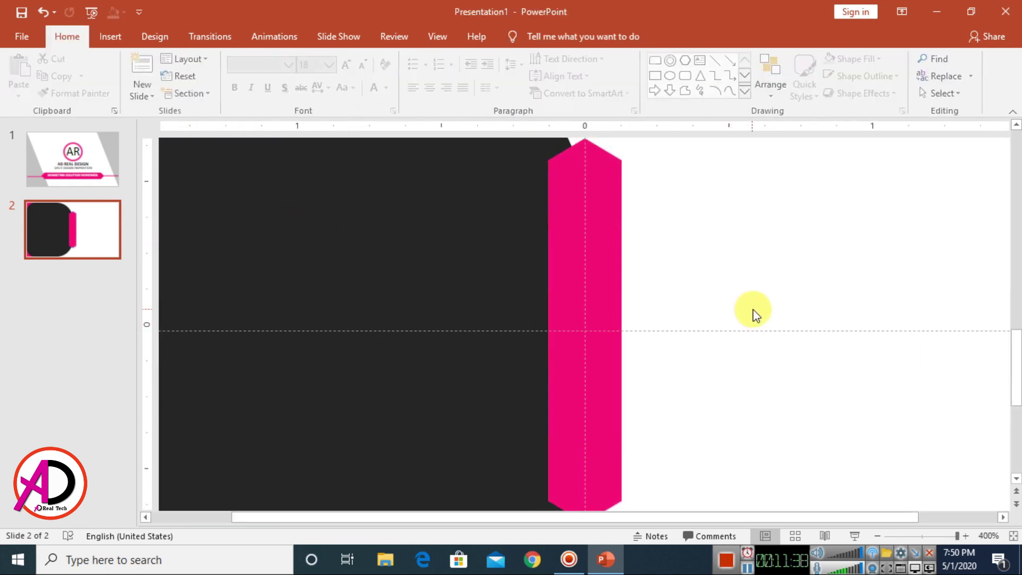
{"action": "scroll", "coordinate": [755, 320], "scroll_direction": "down", "scroll_amount": 5}
{"action": "scroll", "coordinate": [763, 330], "scroll_direction": "up", "scroll_amount": 3}
{"action": "scroll", "coordinate": [749, 345], "scroll_direction": "up", "scroll_amount": 1}
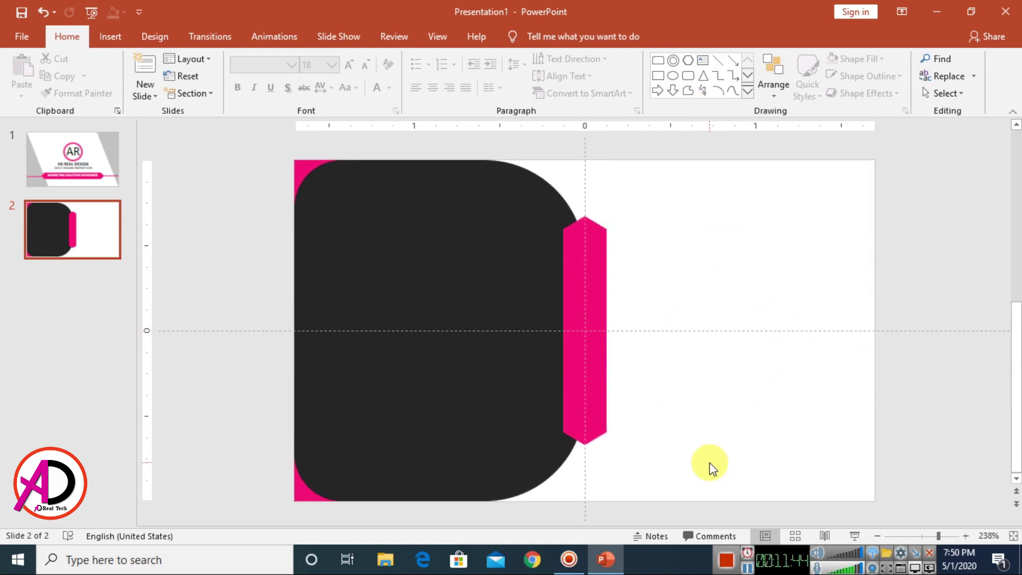
Step: Group slide 1's AR logo with its two text lines and paste it onto slide 2's panel
{"action": "left_click", "coordinate": [74, 164]}
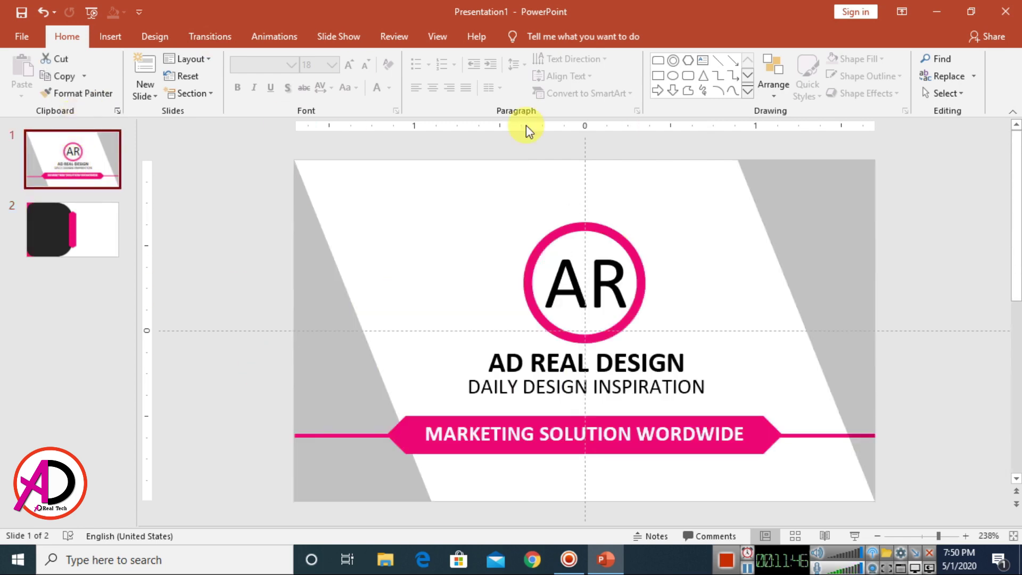
{"action": "left_click_drag", "start_coordinate": [499, 185], "coordinate": [703, 360]}
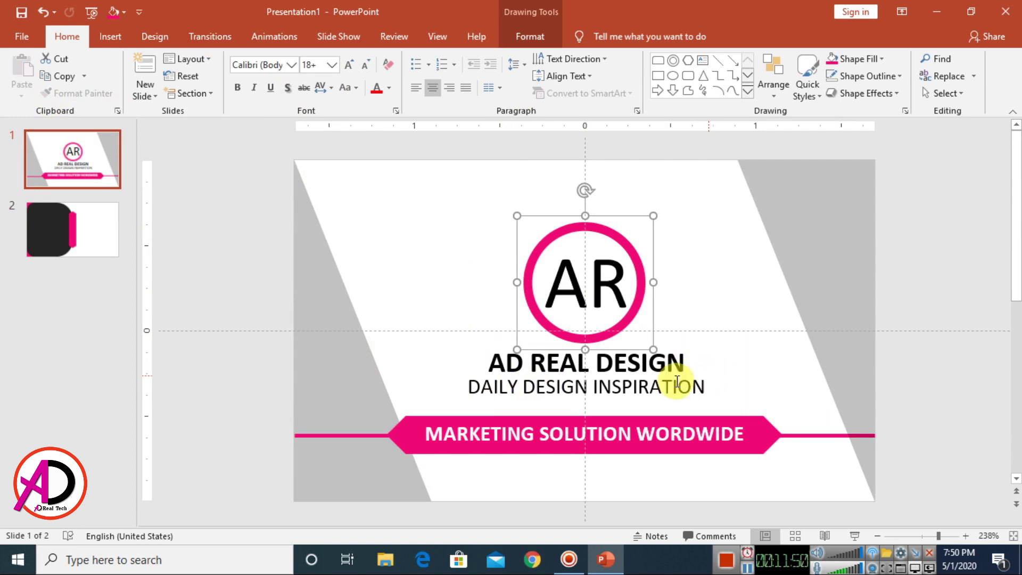
{"action": "left_click", "coordinate": [701, 311]}
{"action": "mouse_move", "coordinate": [445, 190]}
{"action": "left_mouse_down"}
{"action": "mouse_move", "coordinate": [752, 424]}
{"action": "mouse_move", "coordinate": [745, 410]}
{"action": "left_mouse_up"}
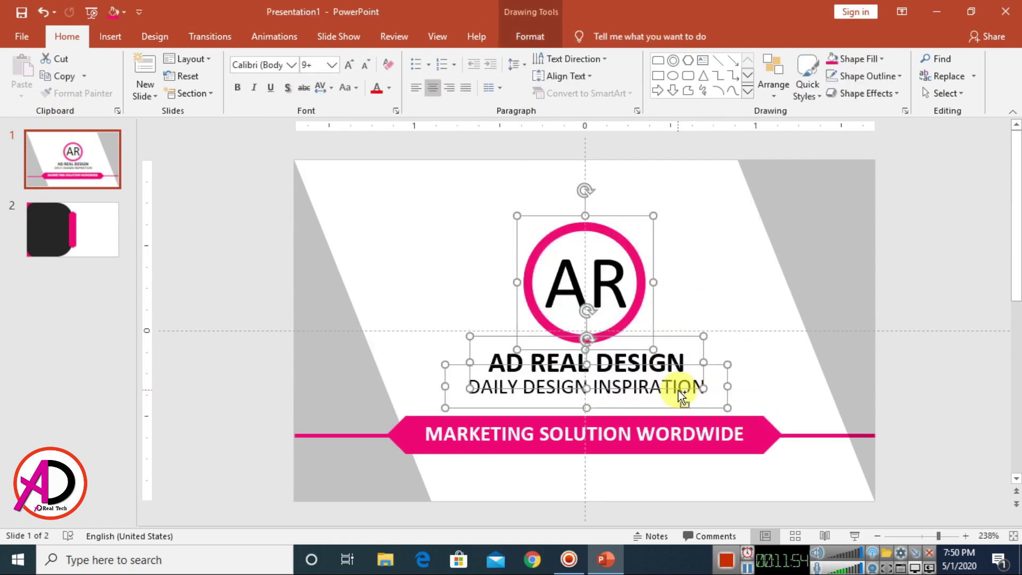
{"action": "key", "text": "ctrl+g"}
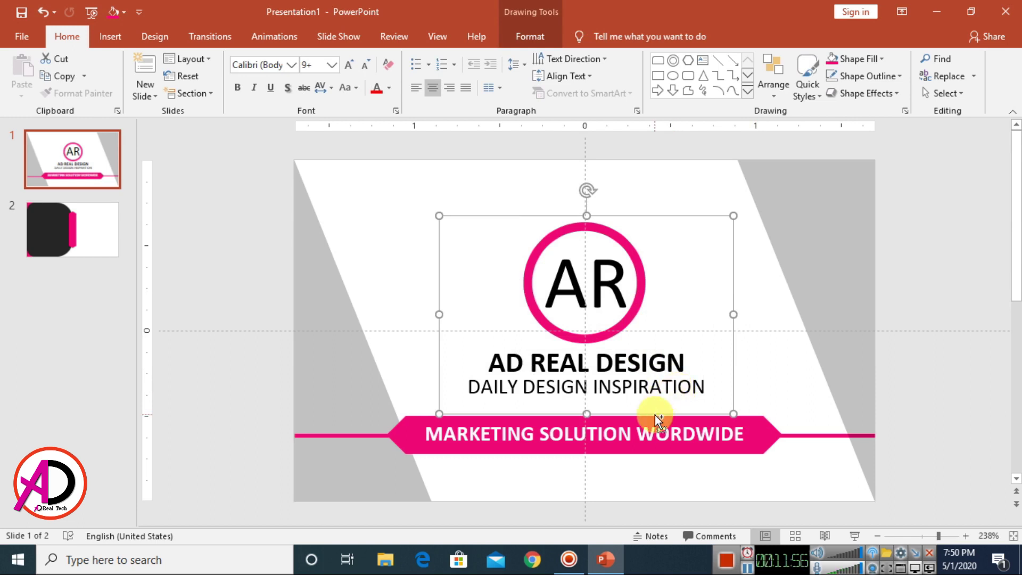
{"action": "left_click", "coordinate": [92, 241]}
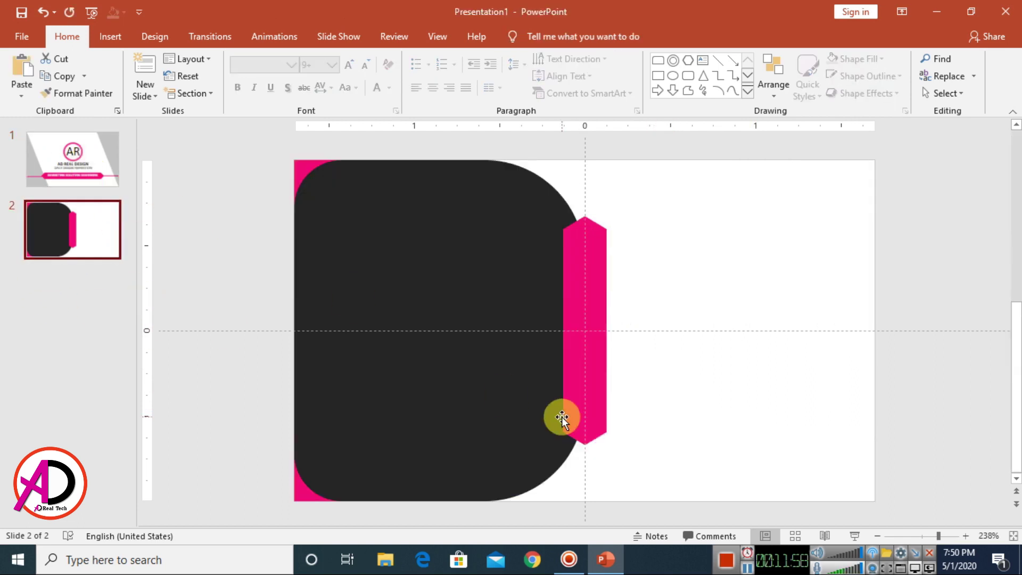
{"action": "key", "text": "ctrl+v"}
{"action": "left_click_drag", "start_coordinate": [683, 415], "coordinate": [529, 413]}
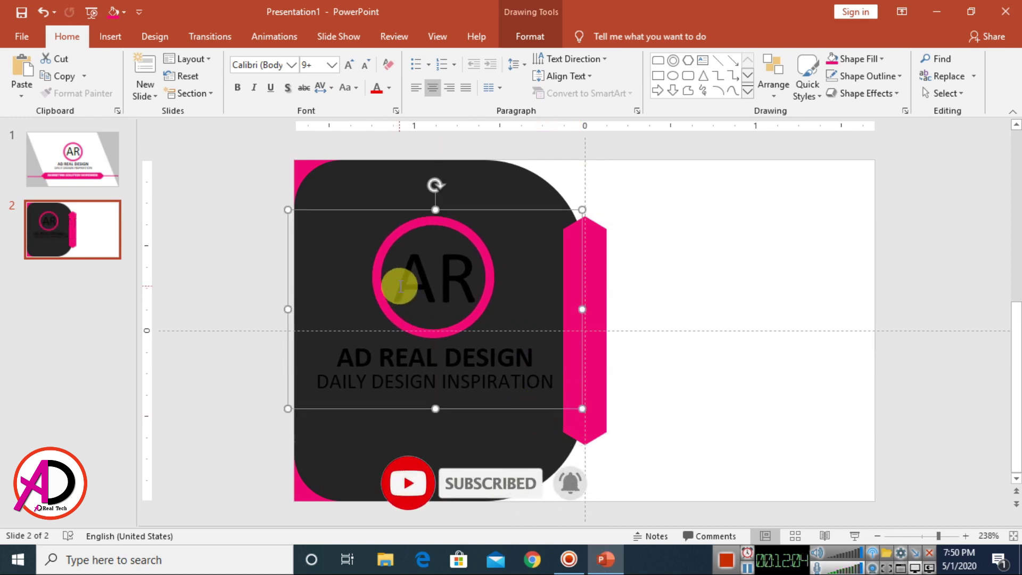
Step: Make the AR letters and the AD REAL DESIGN title white
{"action": "left_click_drag", "start_coordinate": [397, 283], "coordinate": [462, 278]}
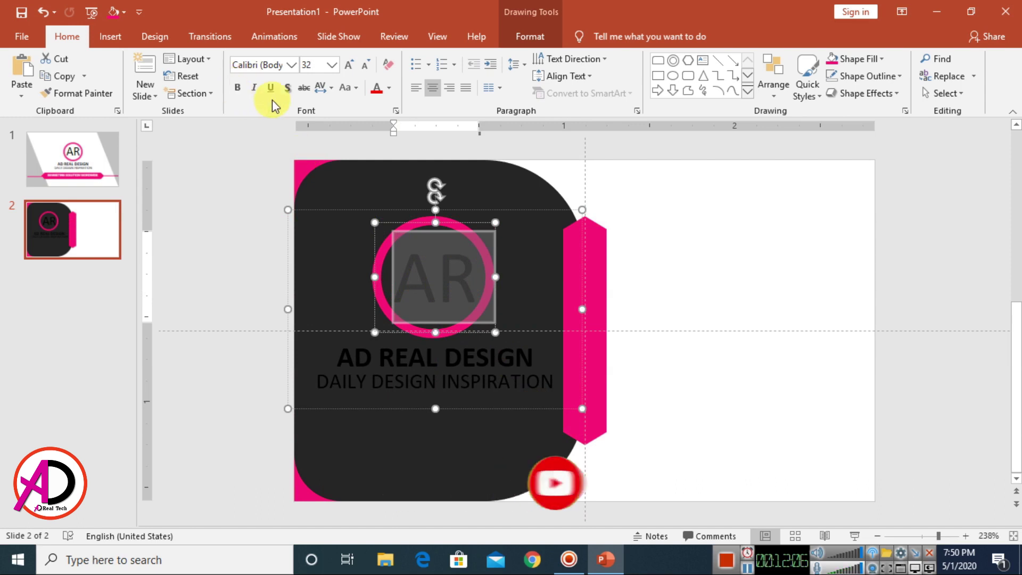
{"action": "left_click", "coordinate": [390, 89]}
{"action": "left_click", "coordinate": [381, 121]}
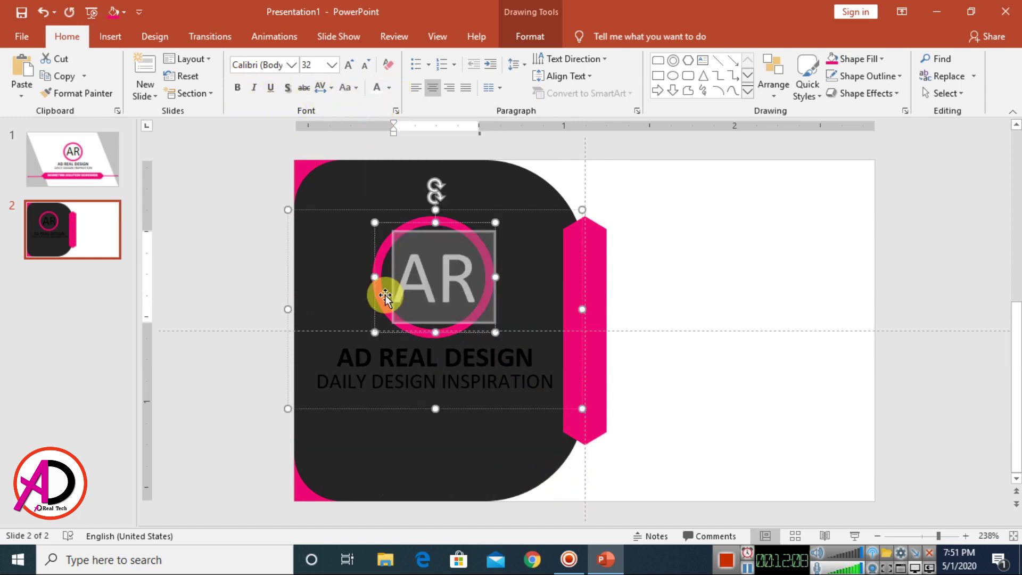
{"action": "left_click", "coordinate": [382, 378]}
{"action": "left_click_drag", "start_coordinate": [321, 360], "coordinate": [543, 389]}
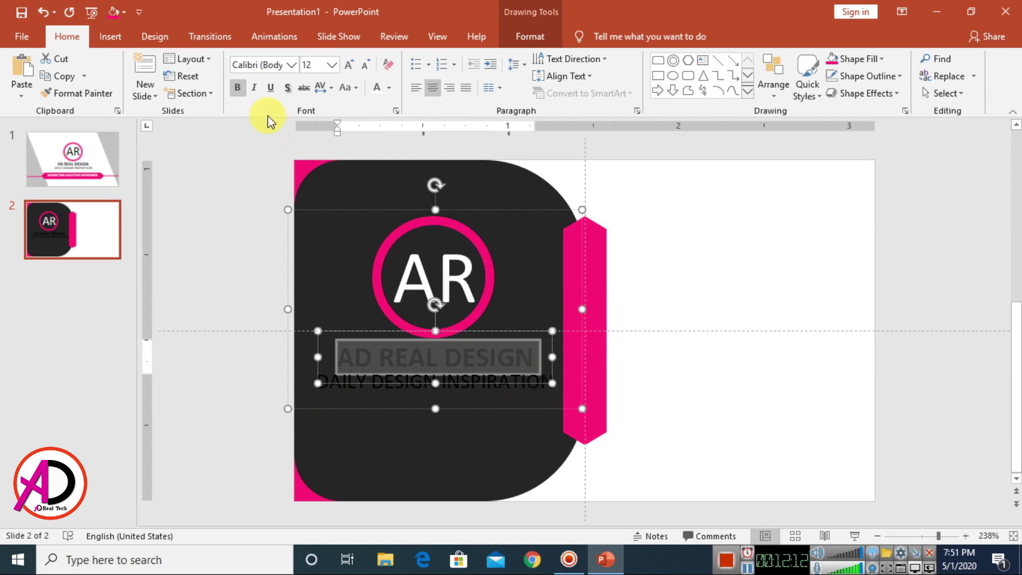
{"action": "left_click", "coordinate": [379, 91]}
Step: Turn the DAILY DESIGN INSPIRATION tagline white and exit the text box
{"action": "left_click", "coordinate": [326, 387]}
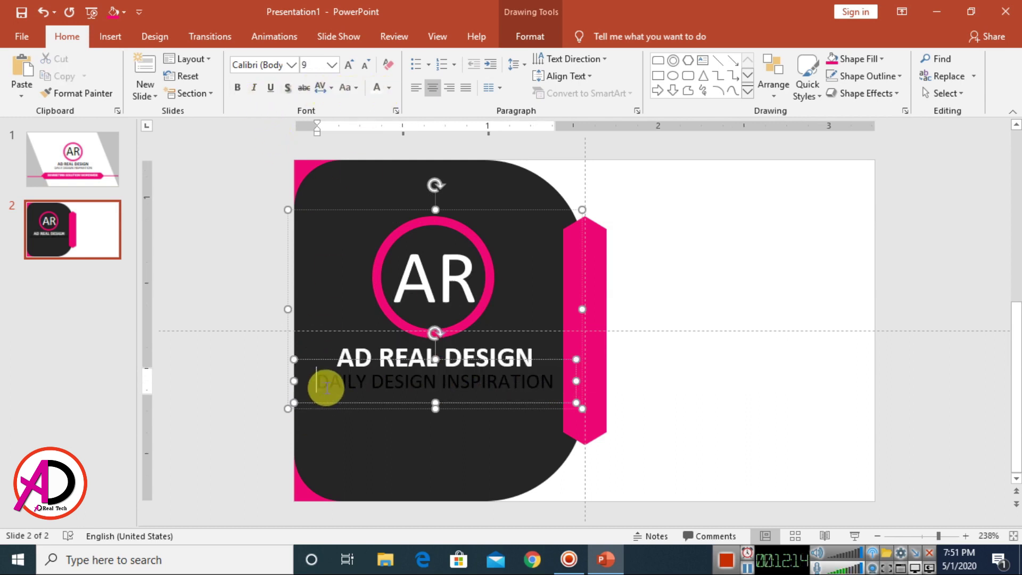
{"action": "key", "text": "ctrl+z"}
{"action": "key", "text": "ctrl+y"}
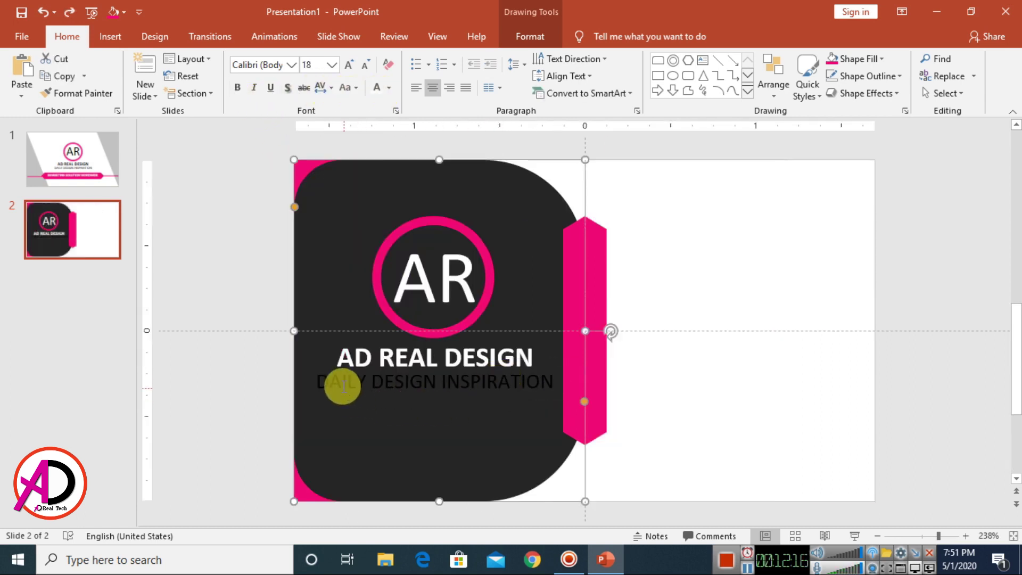
{"action": "left_click_drag", "start_coordinate": [319, 383], "coordinate": [556, 382]}
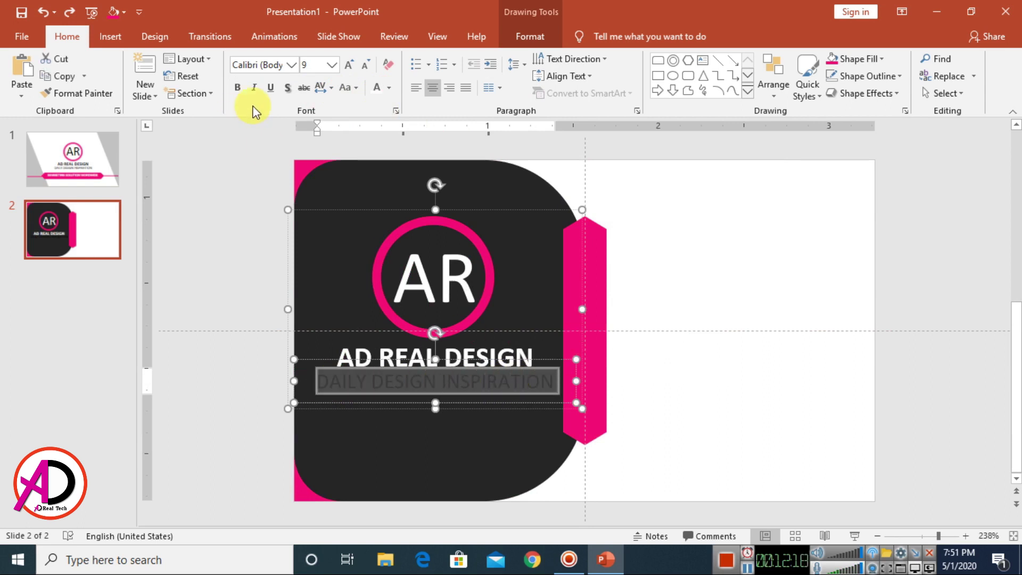
{"action": "left_click", "coordinate": [379, 89]}
{"action": "key", "text": "Escape"}
{"action": "scroll", "coordinate": [665, 418], "scroll_direction": "down", "scroll_amount": 3}
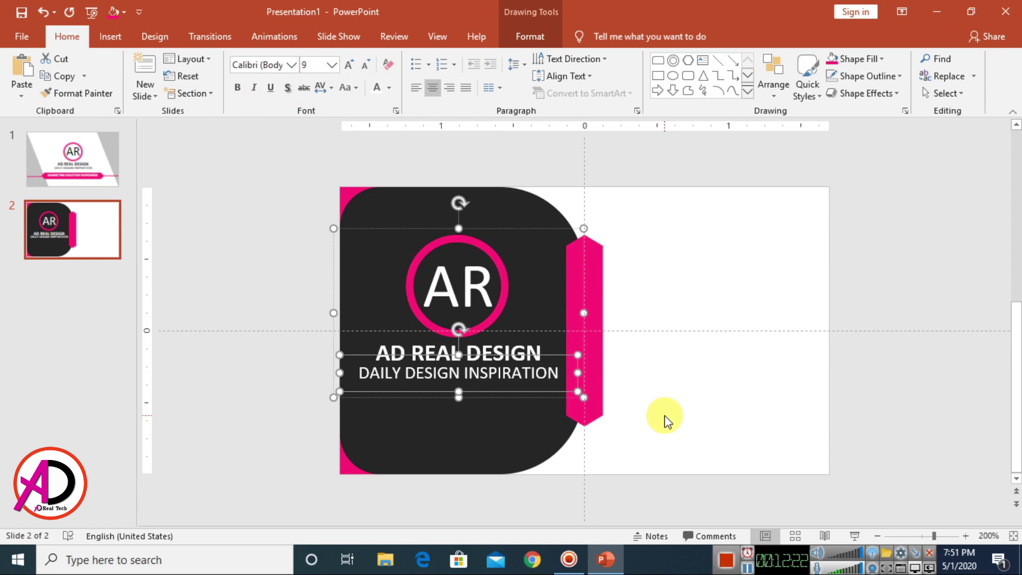
{"action": "scroll", "coordinate": [745, 394], "scroll_direction": "down", "scroll_amount": 6}
{"action": "key", "text": "Escape"}
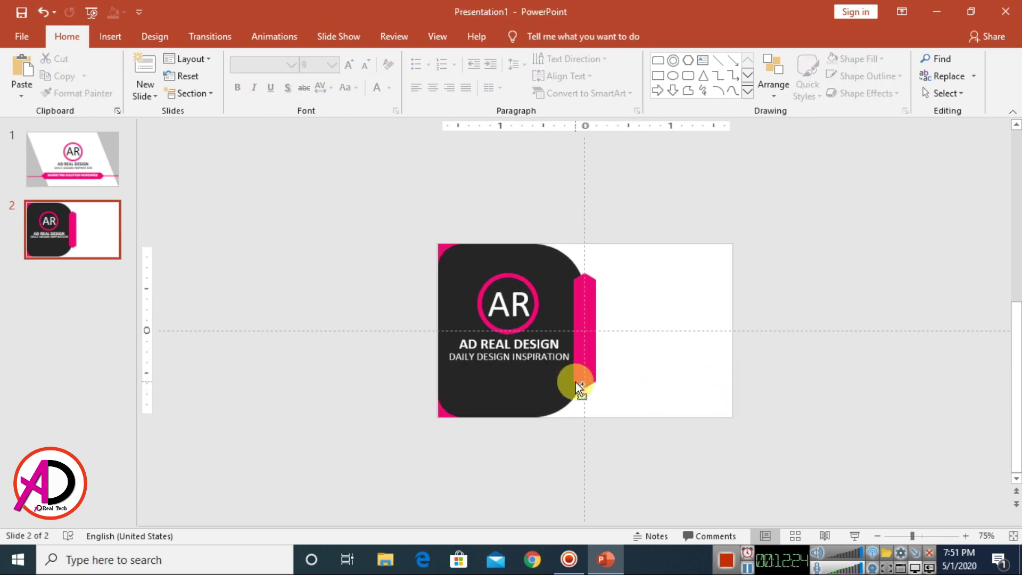
{"action": "scroll", "coordinate": [577, 380], "scroll_direction": "up", "scroll_amount": 6}
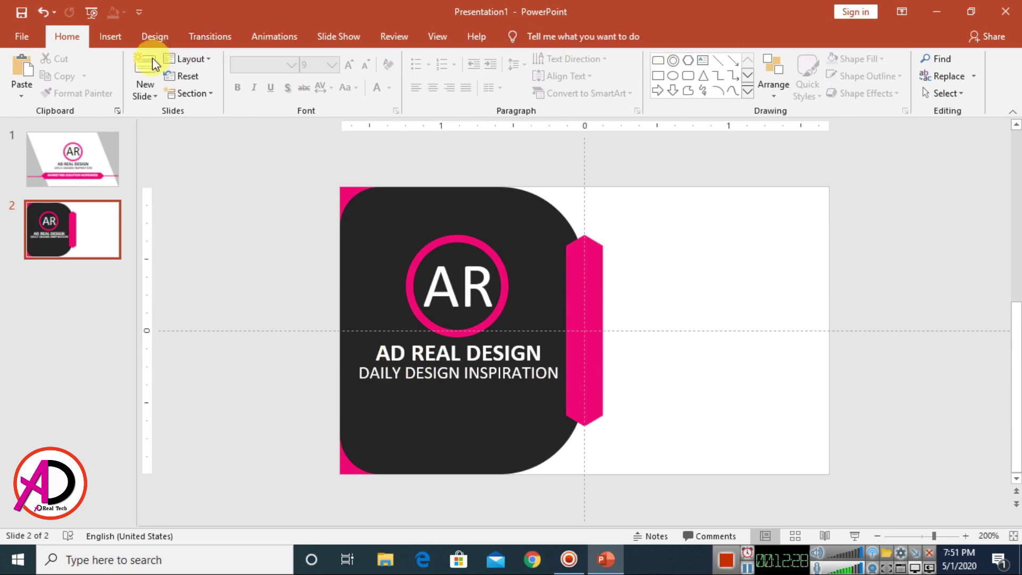
Step: Insert png-personne-1 from Desktop\desktop file\tools and shrink it to 0.2" on the hexagon tab
{"action": "left_click", "coordinate": [112, 35]}
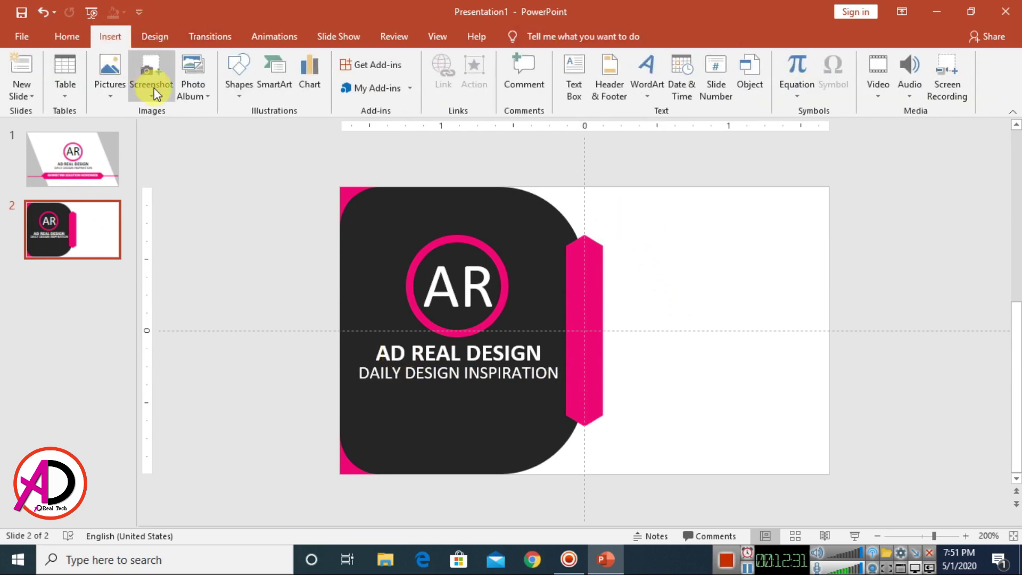
{"action": "left_click", "coordinate": [101, 63]}
{"action": "left_click", "coordinate": [142, 153]}
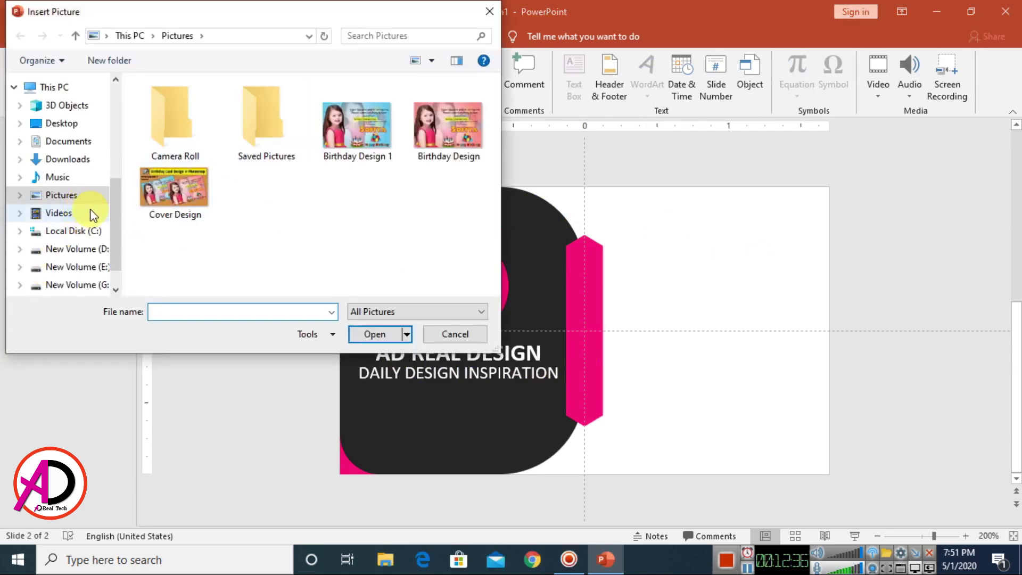
{"action": "left_click", "coordinate": [58, 123]}
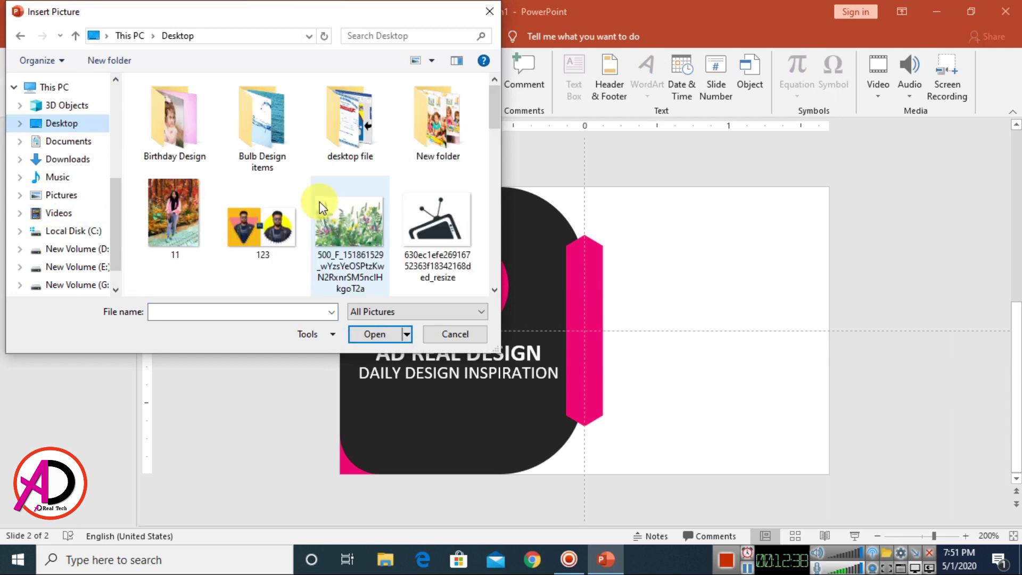
{"action": "double_click", "coordinate": [354, 146]}
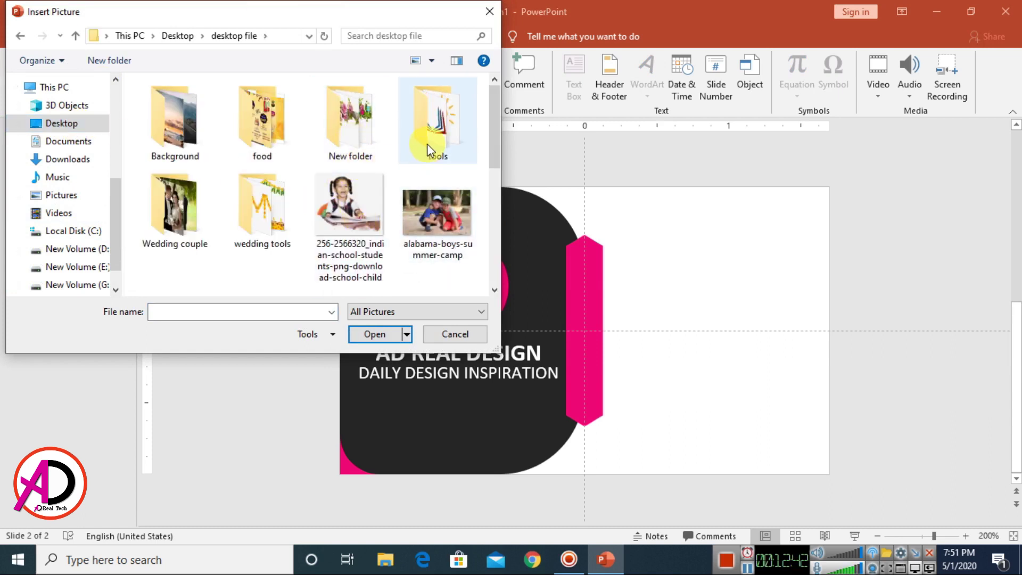
{"action": "double_click", "coordinate": [427, 144]}
{"action": "left_click_drag", "start_coordinate": [493, 186], "coordinate": [490, 258]}
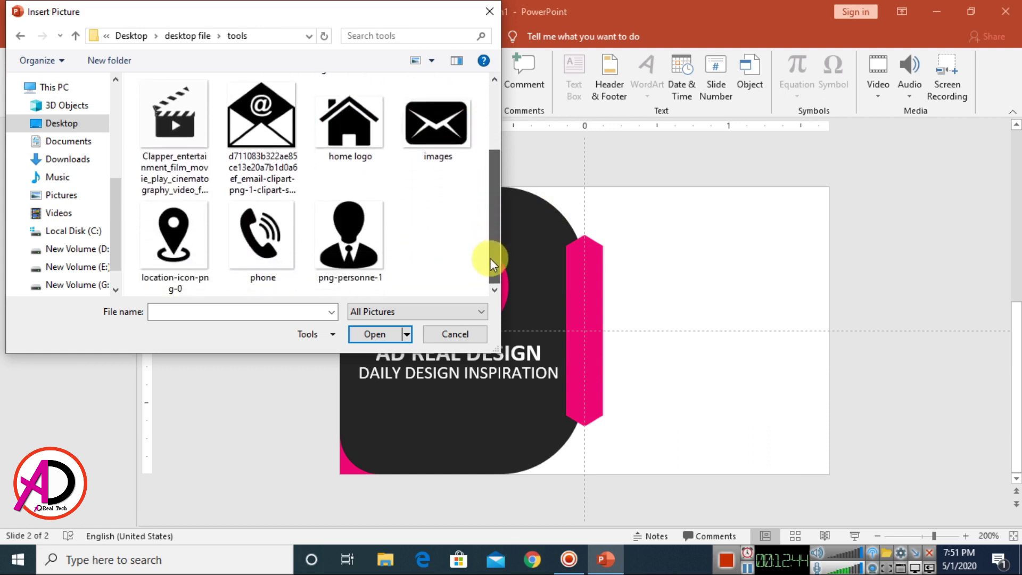
{"action": "left_click", "coordinate": [350, 260]}
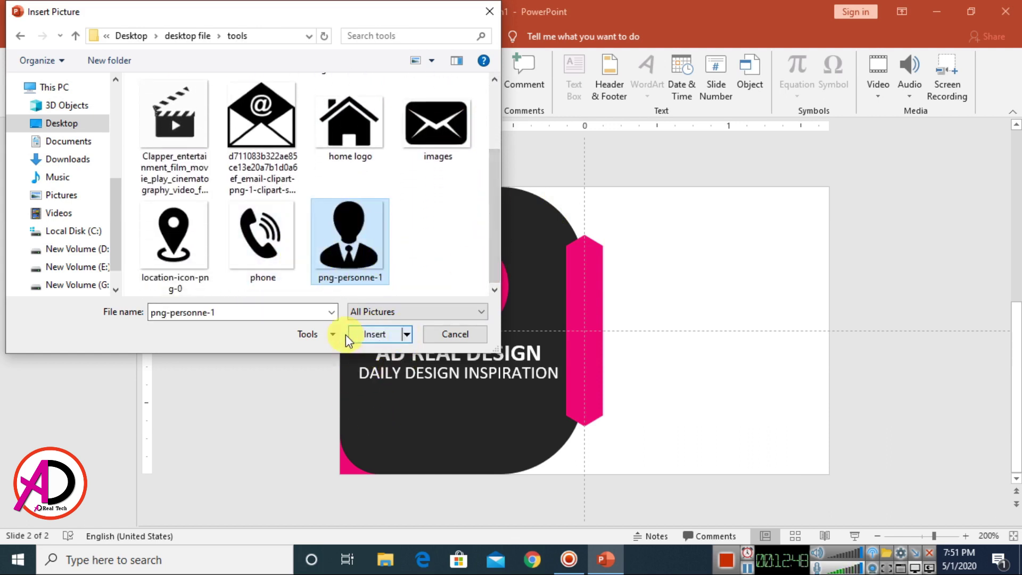
{"action": "left_click", "coordinate": [373, 334]}
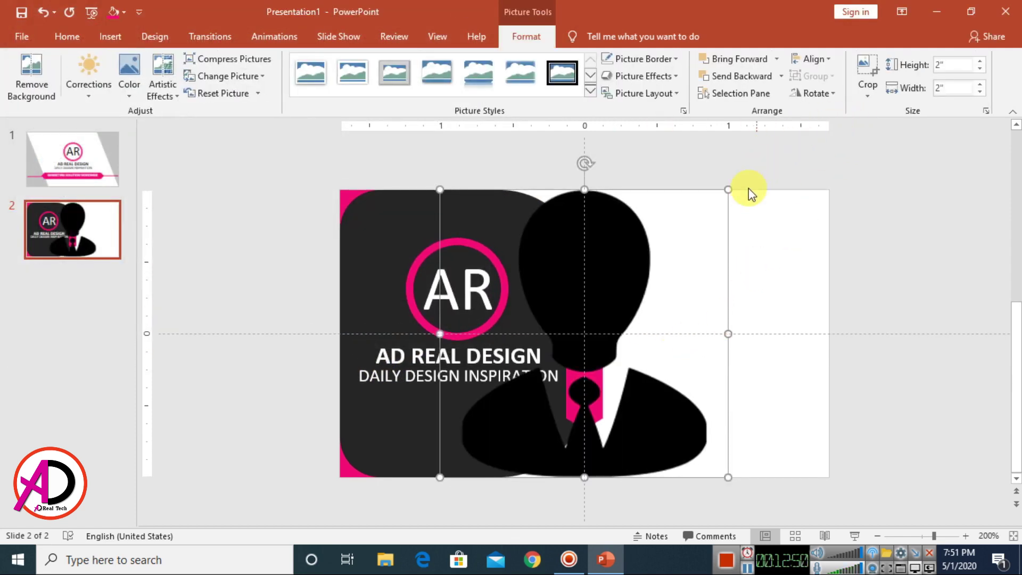
{"action": "left_click_drag", "start_coordinate": [728, 190], "coordinate": [588, 275]}
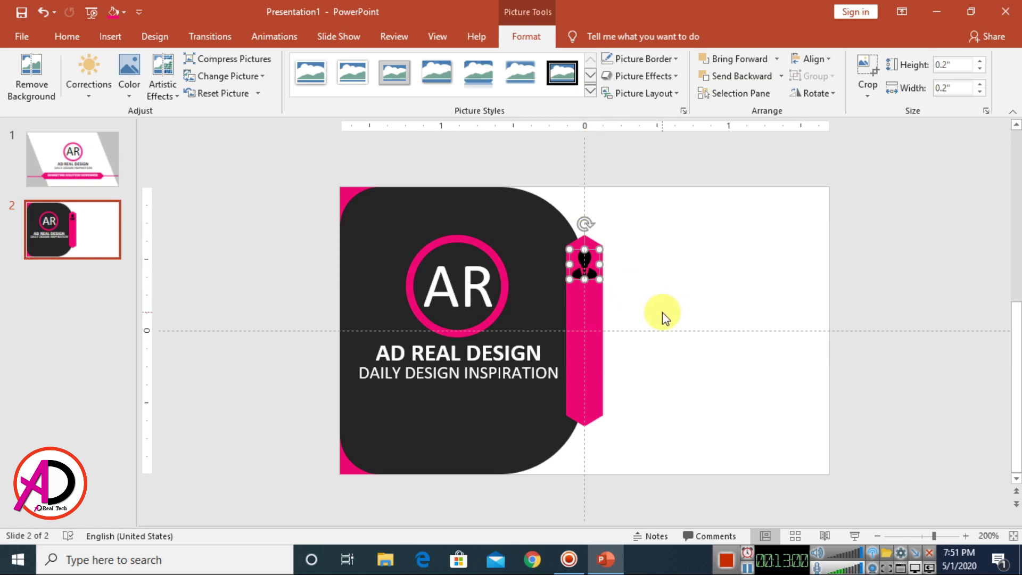
Step: Recolour the person icon white
{"action": "key", "text": "ctrl+z"}
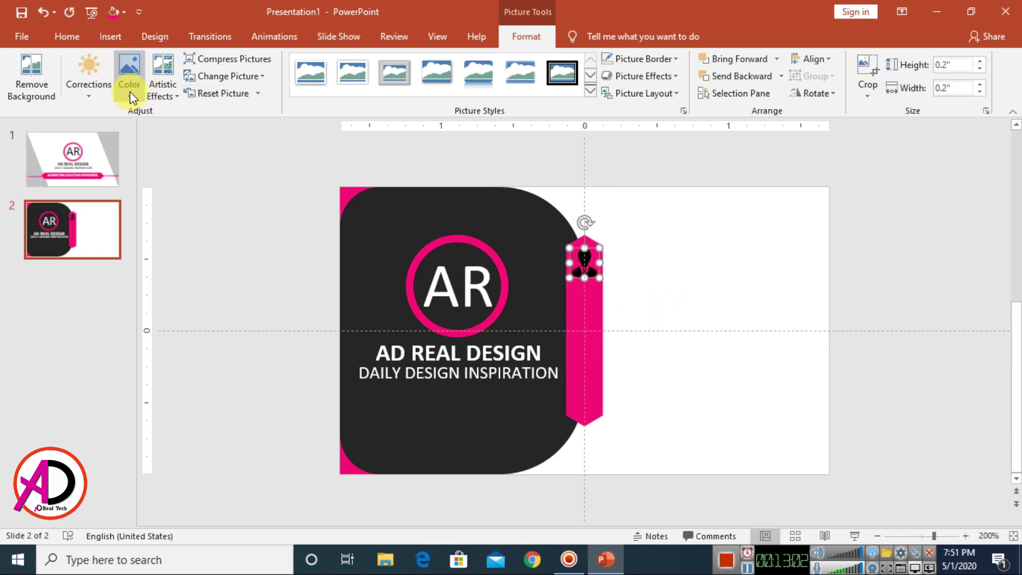
{"action": "left_click", "coordinate": [130, 91]}
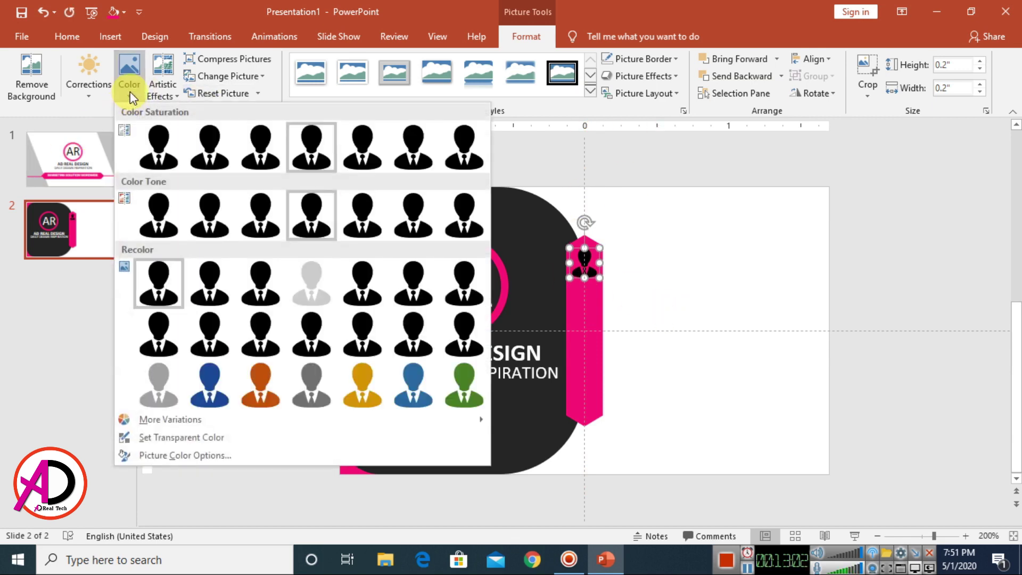
{"action": "left_click", "coordinate": [158, 397]}
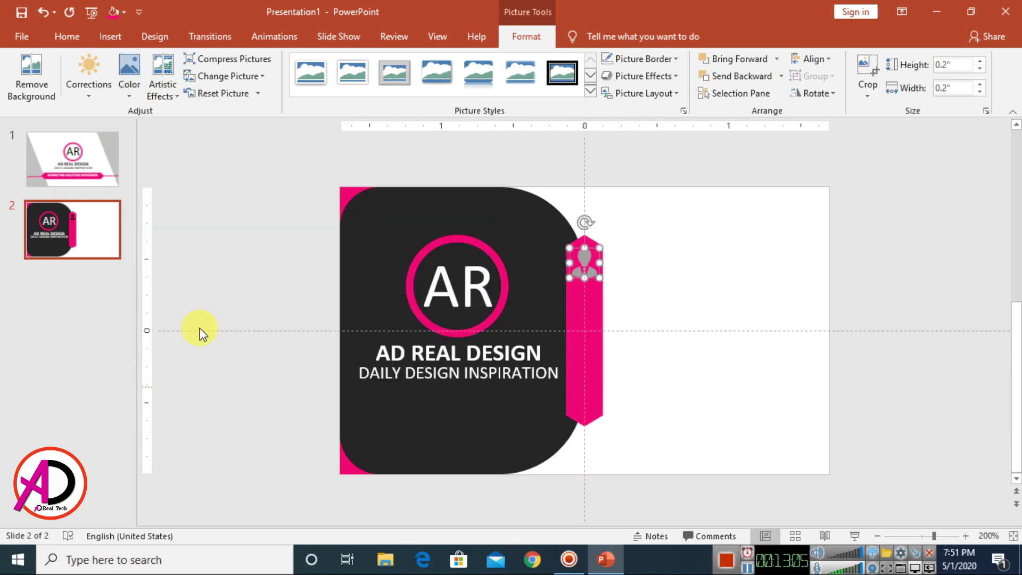
{"action": "left_click", "coordinate": [174, 87]}
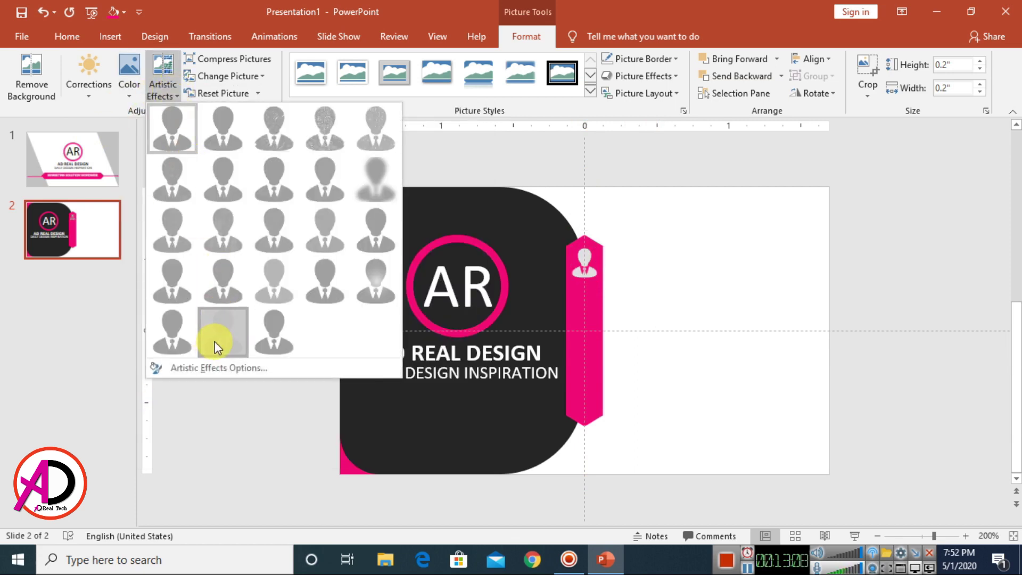
{"action": "left_click", "coordinate": [215, 340]}
{"action": "left_click", "coordinate": [129, 88]}
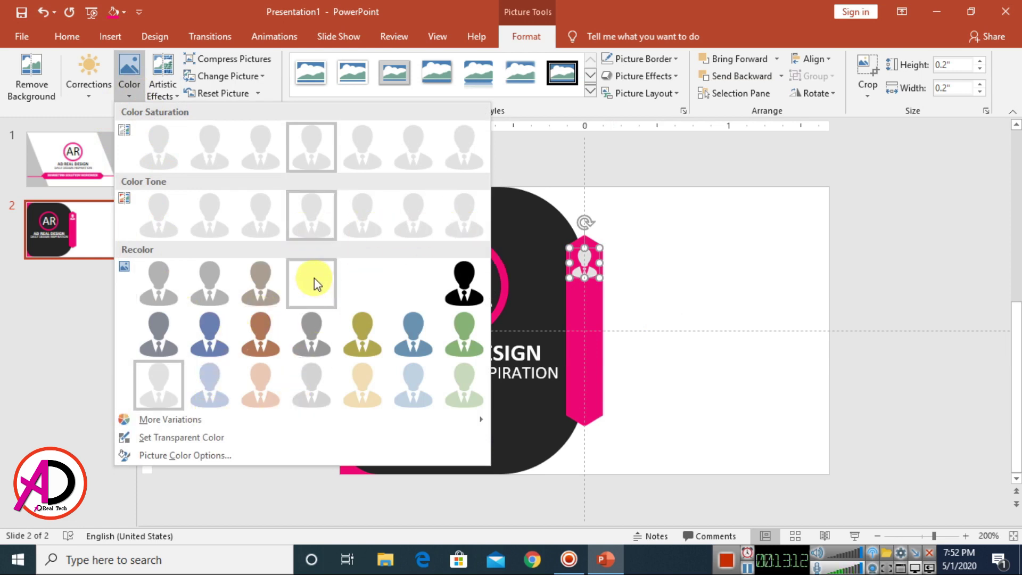
{"action": "left_click", "coordinate": [314, 278]}
{"action": "left_click", "coordinate": [667, 327]}
Step: Nudge the white person icon up slightly on the tab
{"action": "scroll", "coordinate": [667, 327], "scroll_direction": "up", "scroll_amount": 2}
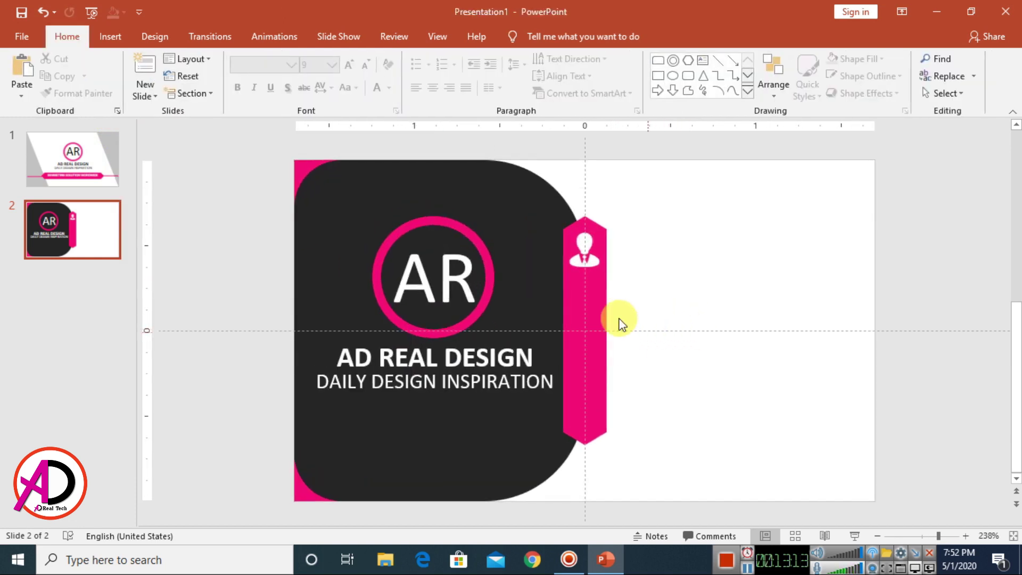
{"action": "left_click", "coordinate": [591, 259]}
{"action": "key", "text": "Up"}
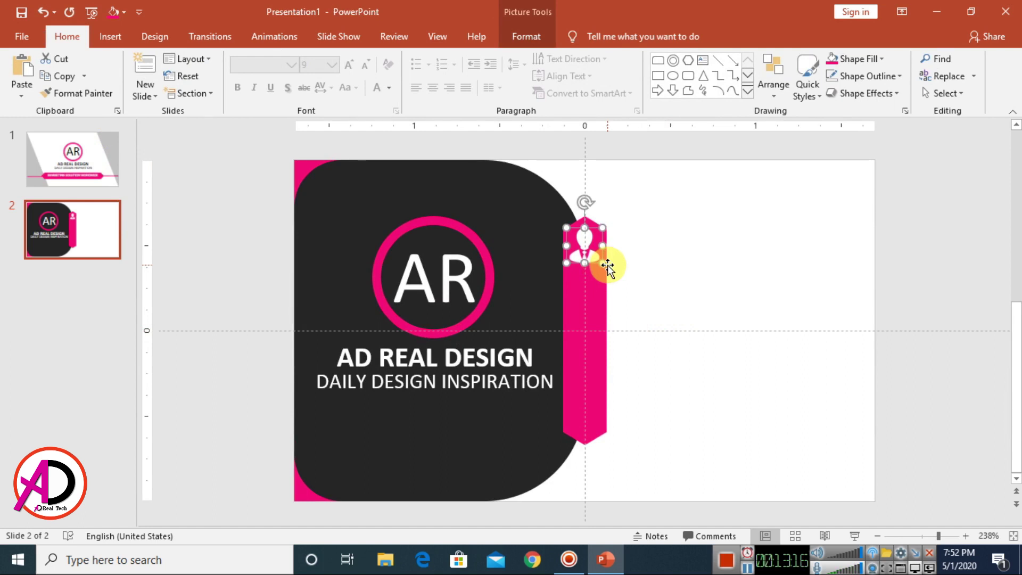
{"action": "left_click", "coordinate": [695, 257]}
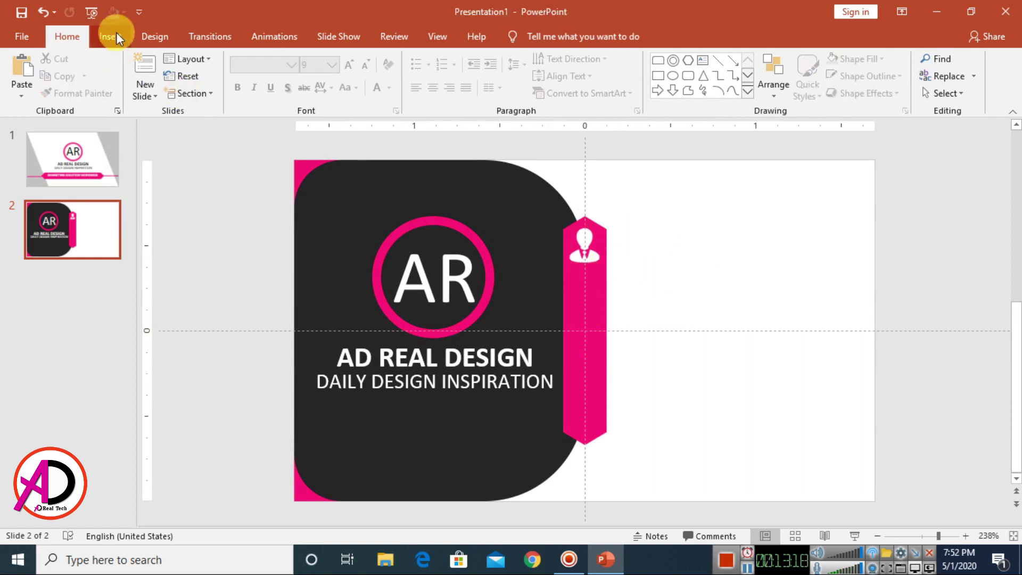
Step: Insert the phone image and shrink it to about 0.25" below the person icon
{"action": "left_click", "coordinate": [112, 36]}
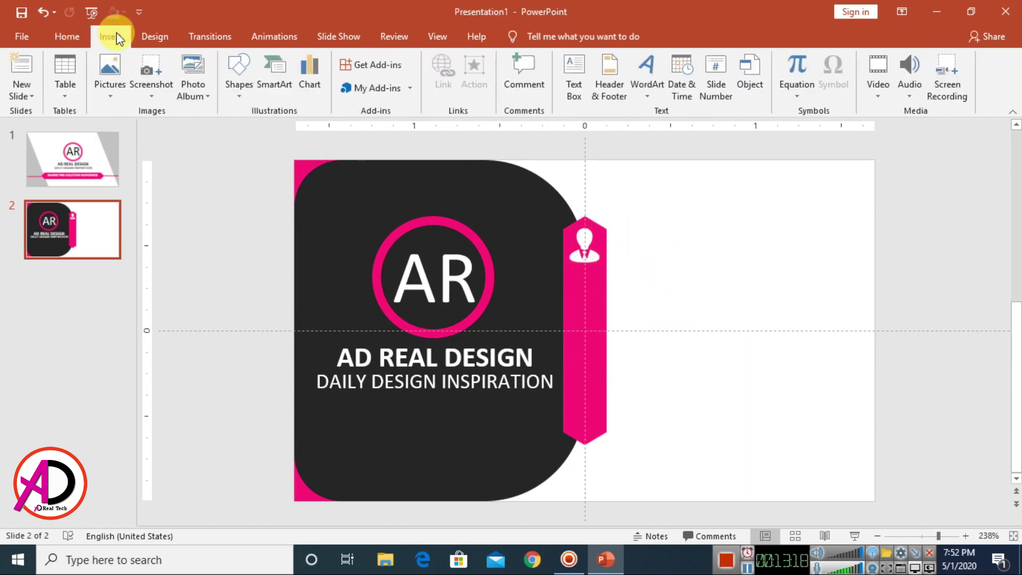
{"action": "left_click", "coordinate": [108, 82]}
{"action": "left_click", "coordinate": [133, 129]}
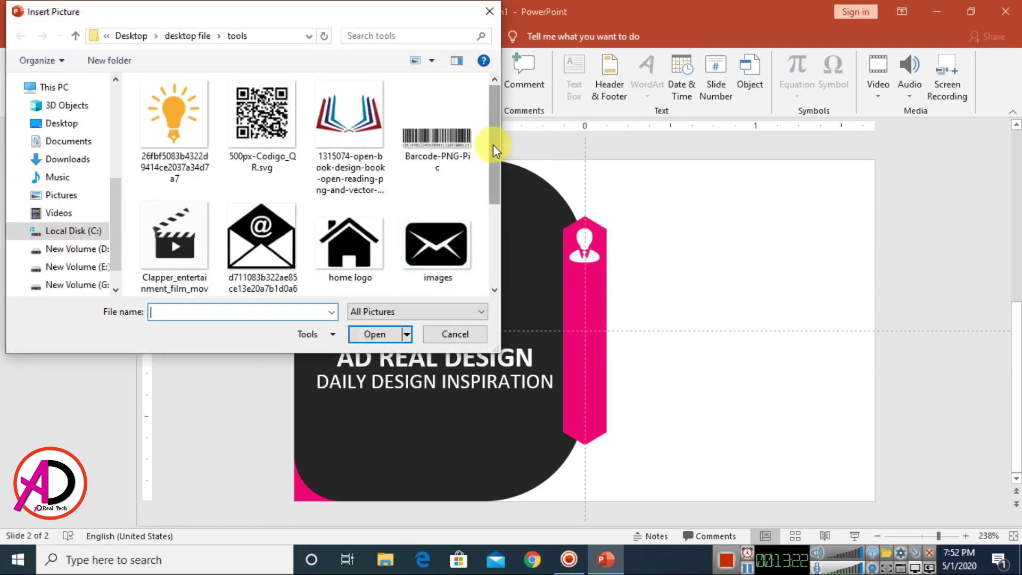
{"action": "left_click_drag", "start_coordinate": [493, 144], "coordinate": [497, 209]}
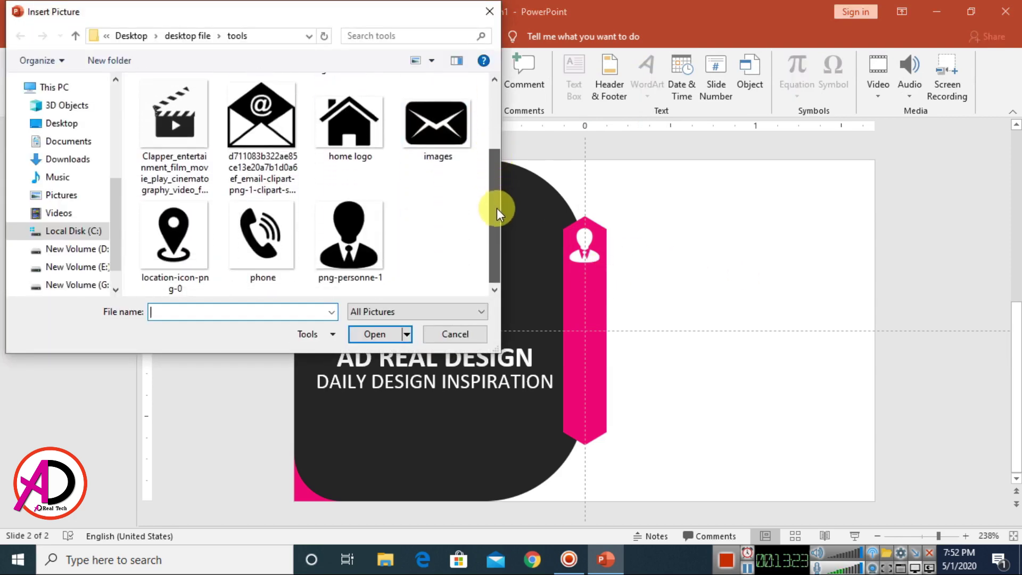
{"action": "left_click", "coordinate": [239, 250]}
{"action": "left_click", "coordinate": [371, 336]}
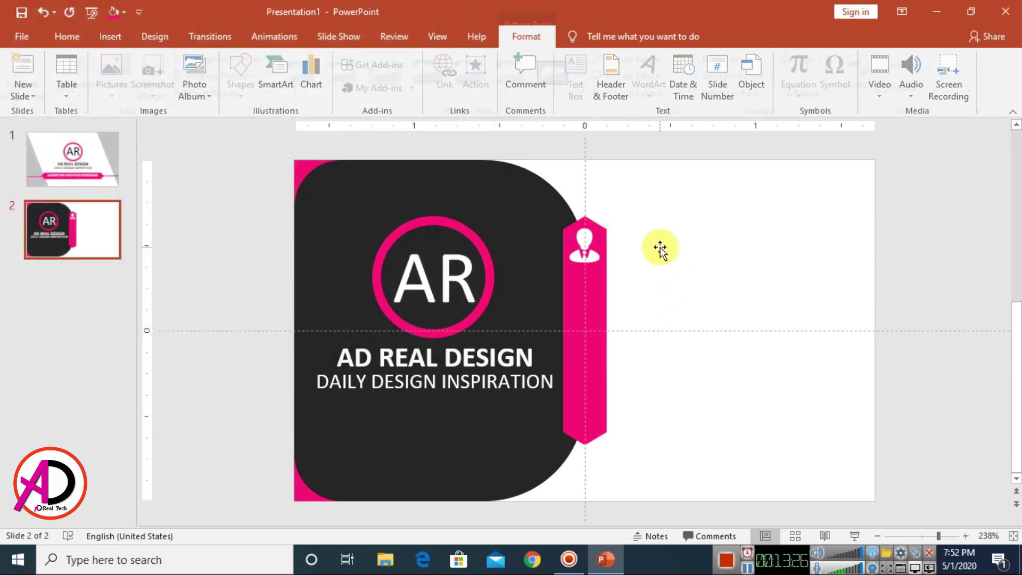
{"action": "left_click_drag", "start_coordinate": [743, 161], "coordinate": [588, 302]}
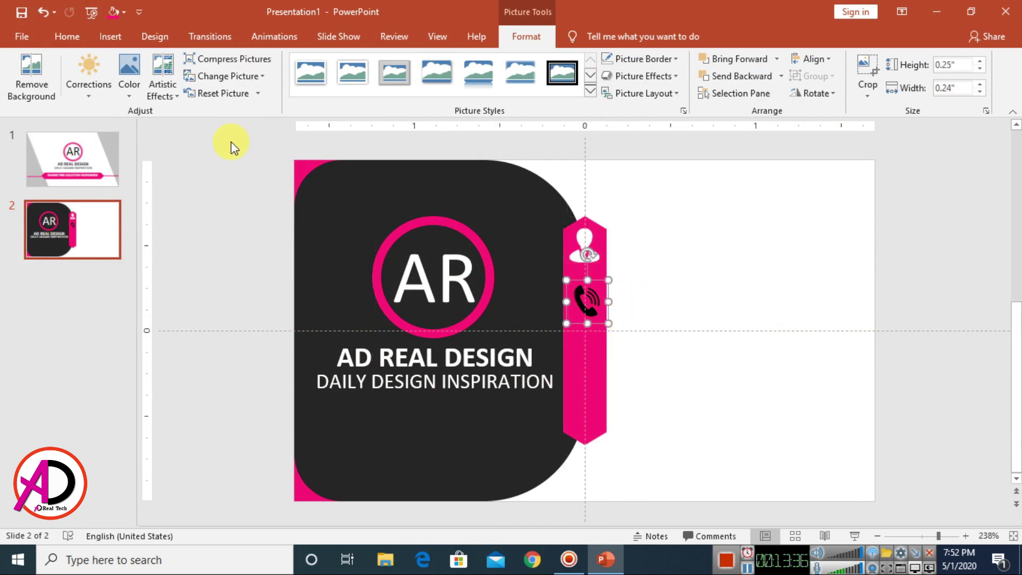
Step: Recolour the phone icon white
{"action": "left_click", "coordinate": [129, 68]}
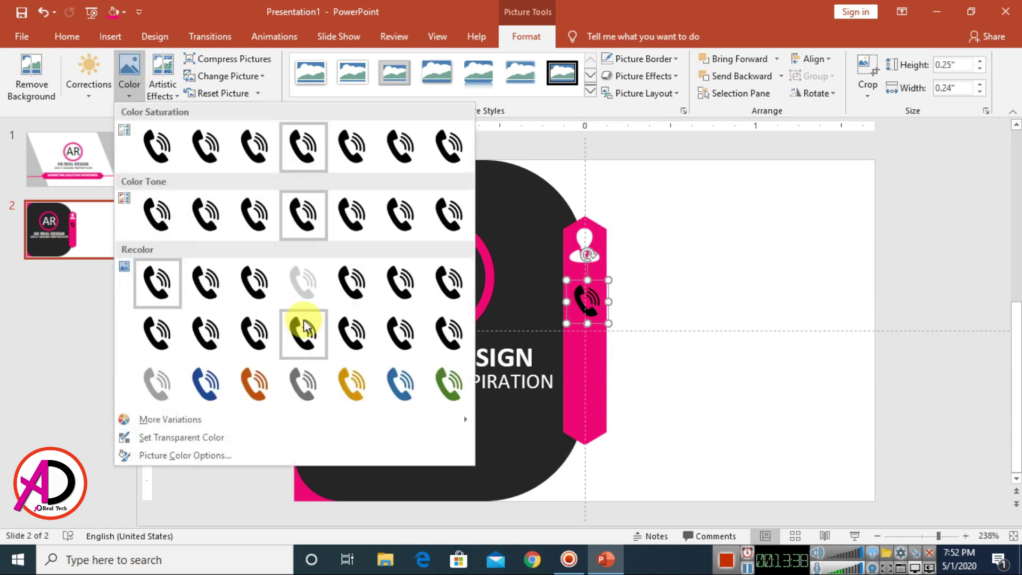
{"action": "left_click", "coordinate": [322, 284]}
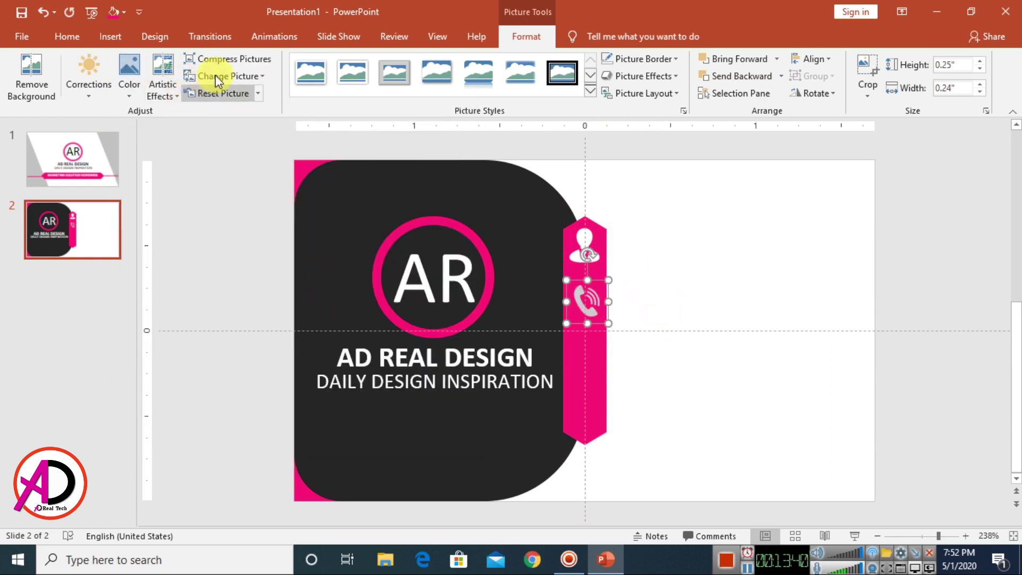
{"action": "left_click", "coordinate": [162, 80]}
{"action": "left_click", "coordinate": [218, 336]}
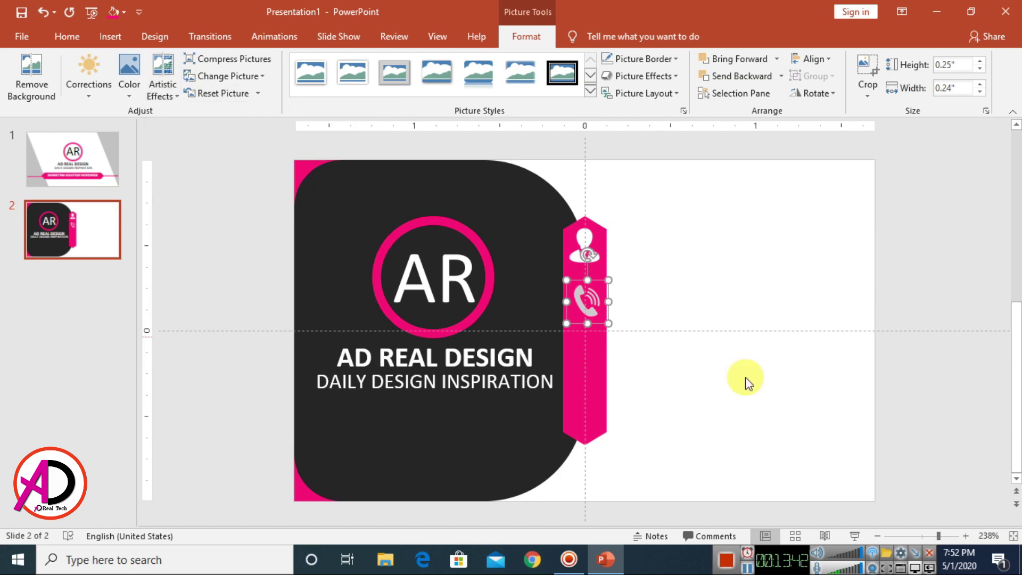
{"action": "left_click", "coordinate": [756, 304]}
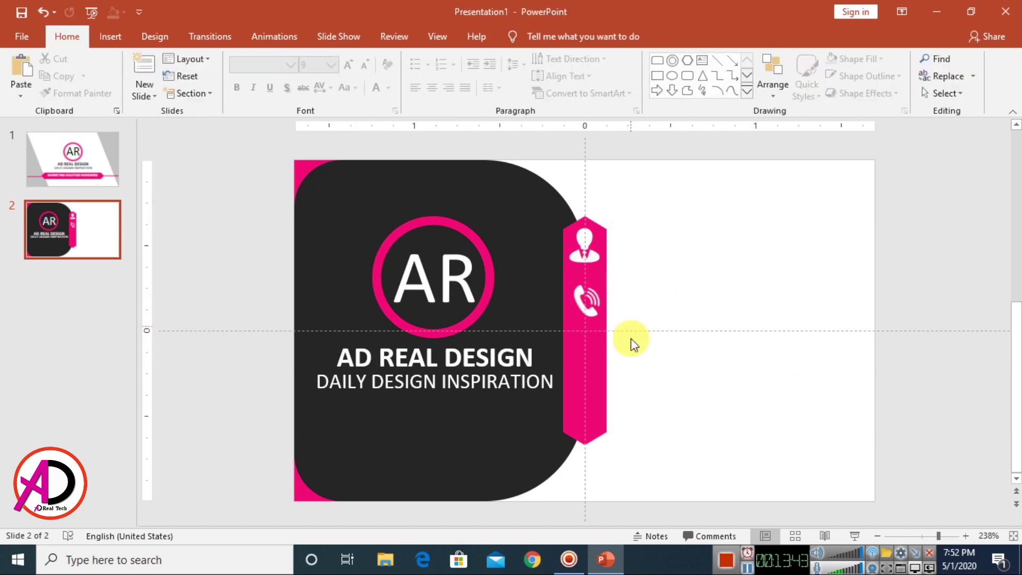
Step: Insert the email envelope clipart from this device and shrink it to icon size
{"action": "left_click", "coordinate": [120, 35]}
{"action": "left_click", "coordinate": [109, 75]}
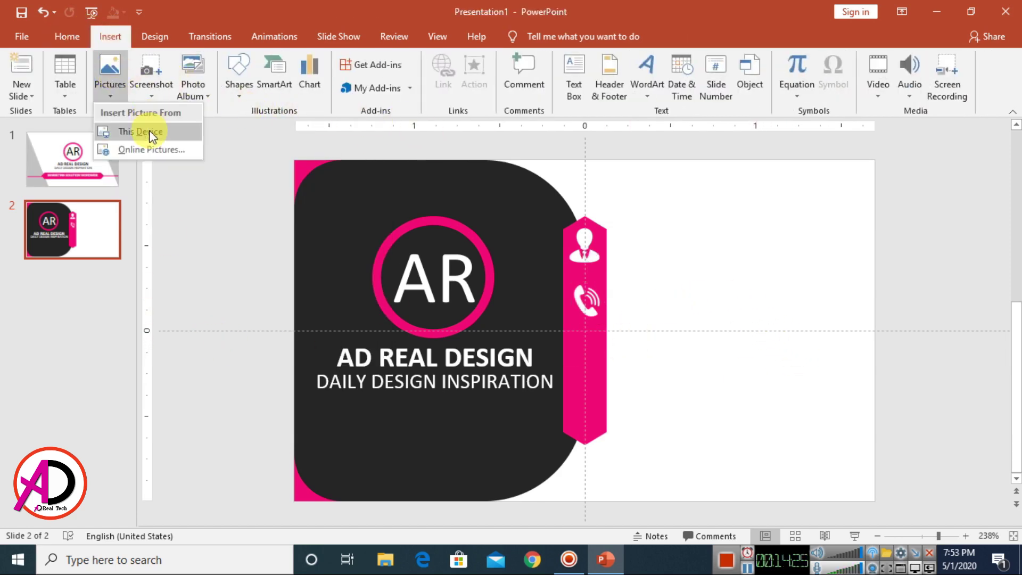
{"action": "left_click", "coordinate": [150, 132]}
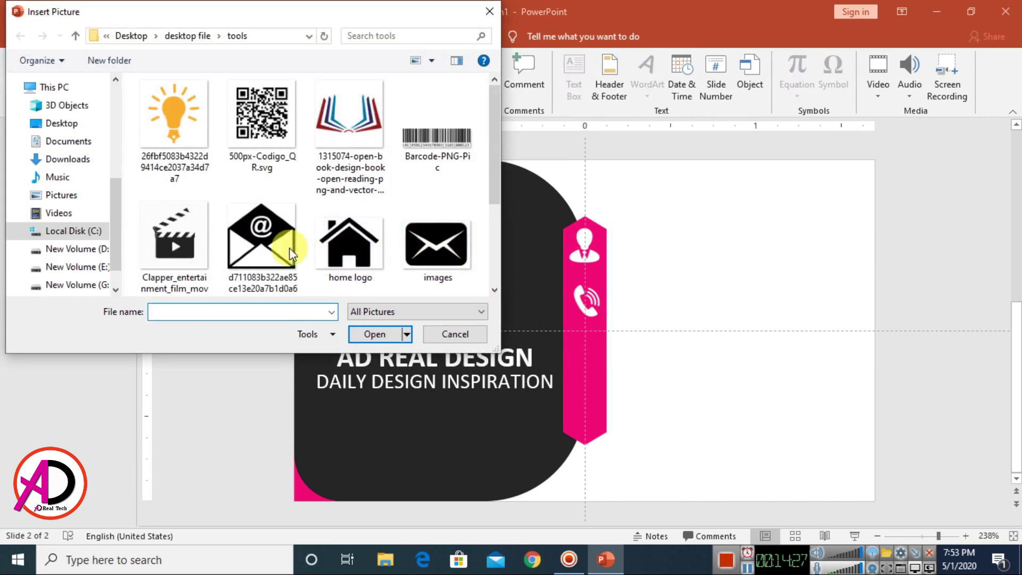
{"action": "left_click", "coordinate": [290, 254]}
{"action": "left_click", "coordinate": [382, 334]}
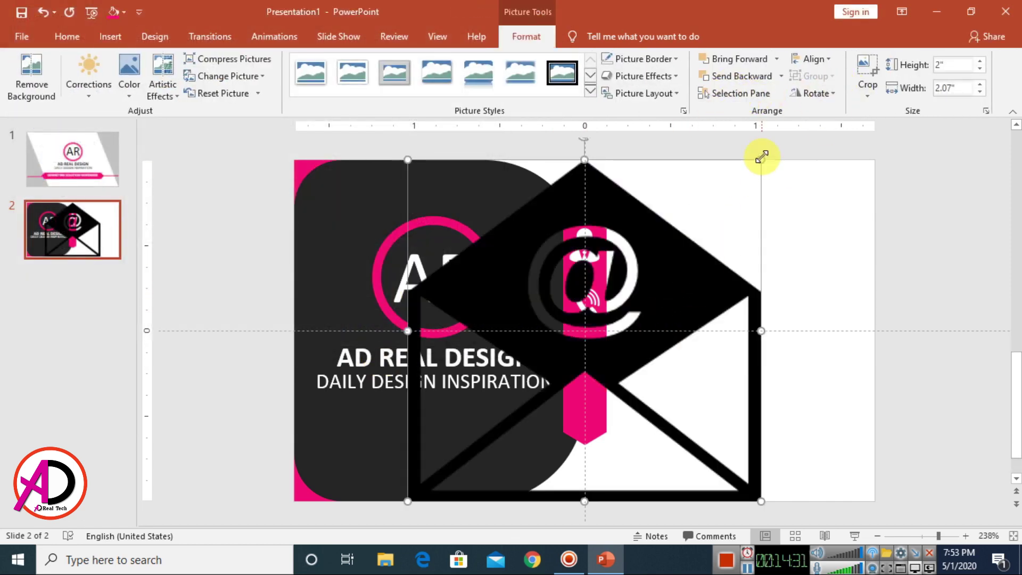
{"action": "left_click_drag", "start_coordinate": [761, 160], "coordinate": [599, 332]}
Step: Apply a washout recolour to the envelope and place it below the phone icon
{"action": "left_click", "coordinate": [143, 101]}
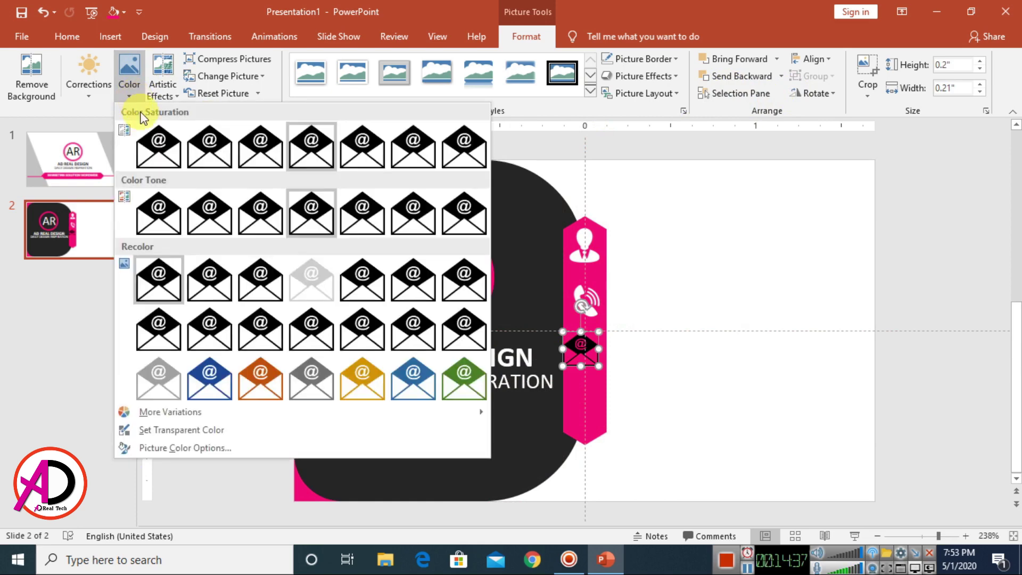
{"action": "left_click", "coordinate": [158, 384]}
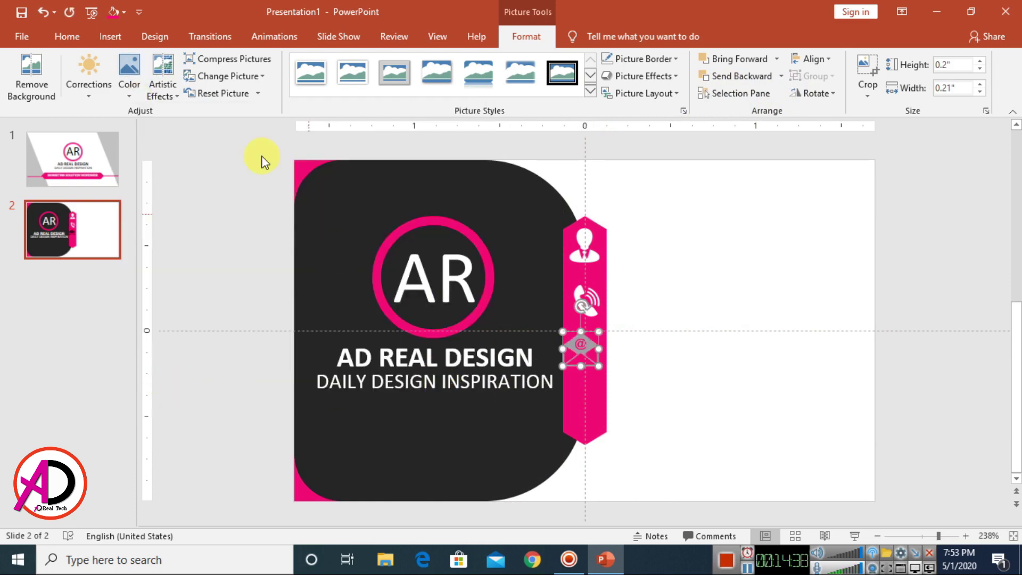
{"action": "left_click", "coordinate": [144, 101]}
{"action": "key", "text": "Escape"}
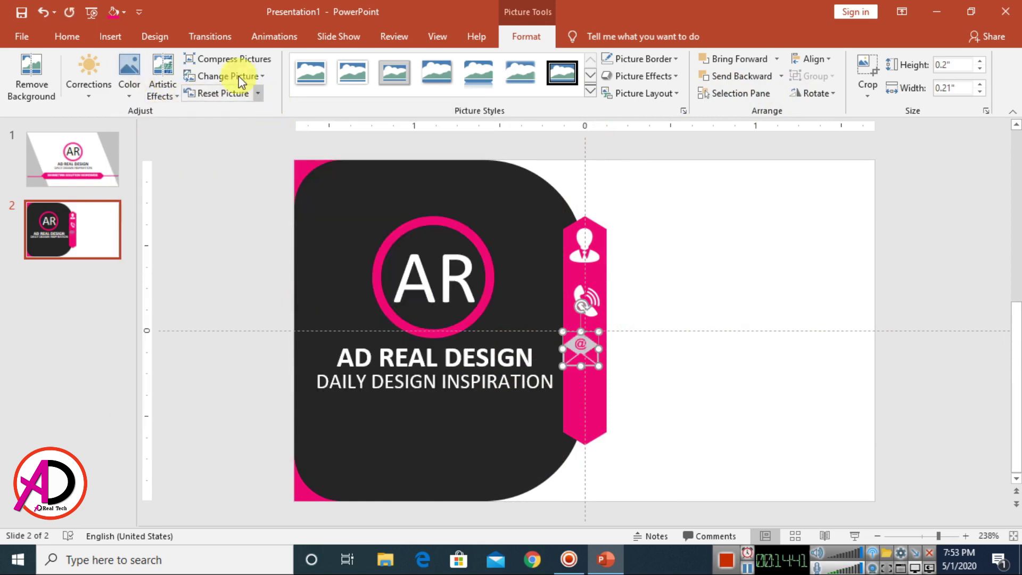
{"action": "left_click", "coordinate": [149, 85]}
{"action": "left_click", "coordinate": [220, 336]}
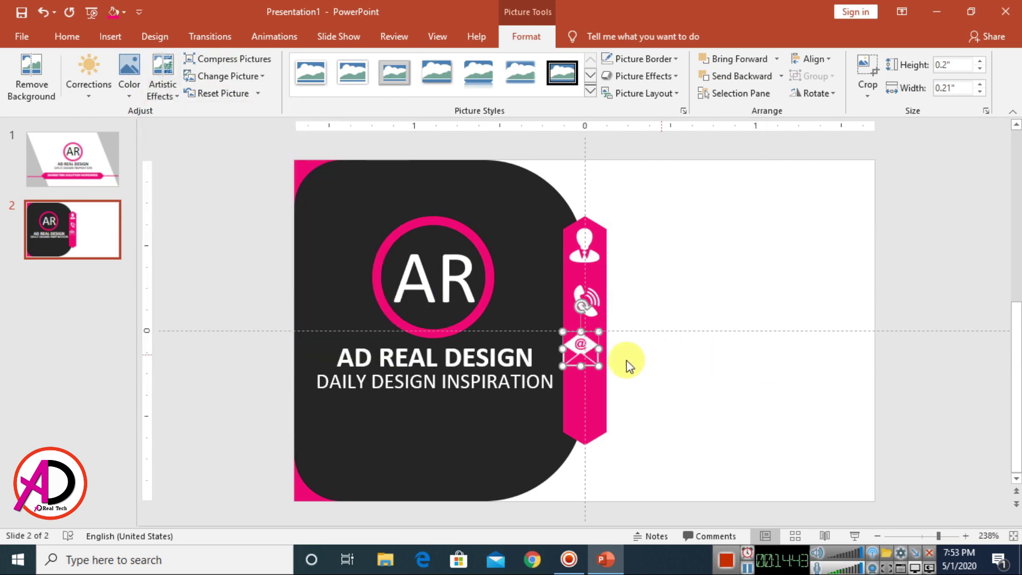
{"action": "left_click_drag", "start_coordinate": [587, 356], "coordinate": [601, 307]}
{"action": "scroll", "coordinate": [655, 325], "scroll_direction": "up", "scroll_amount": 3}
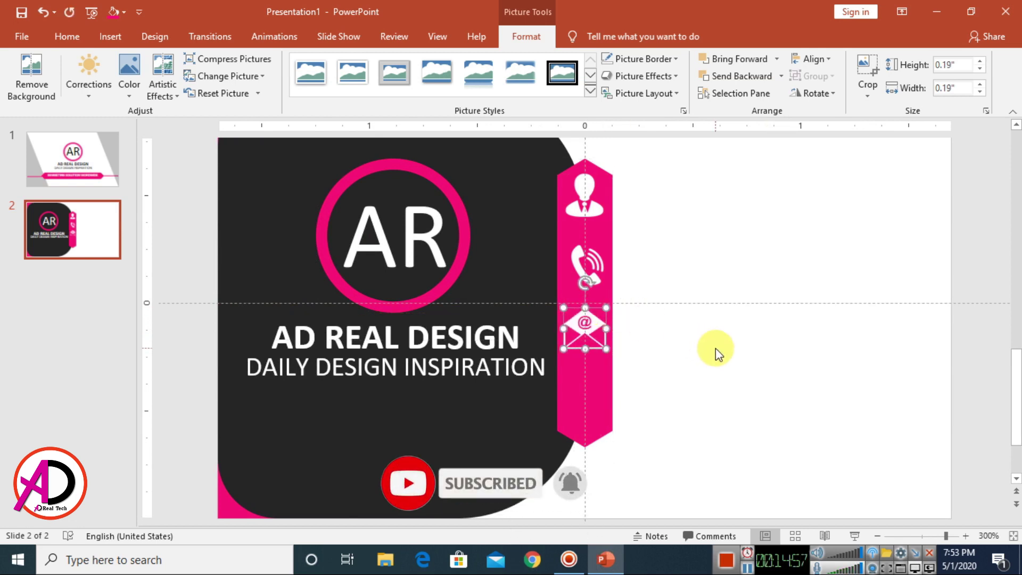
{"action": "scroll", "coordinate": [700, 352], "scroll_direction": "down", "scroll_amount": 3, "text": "ctrl"}
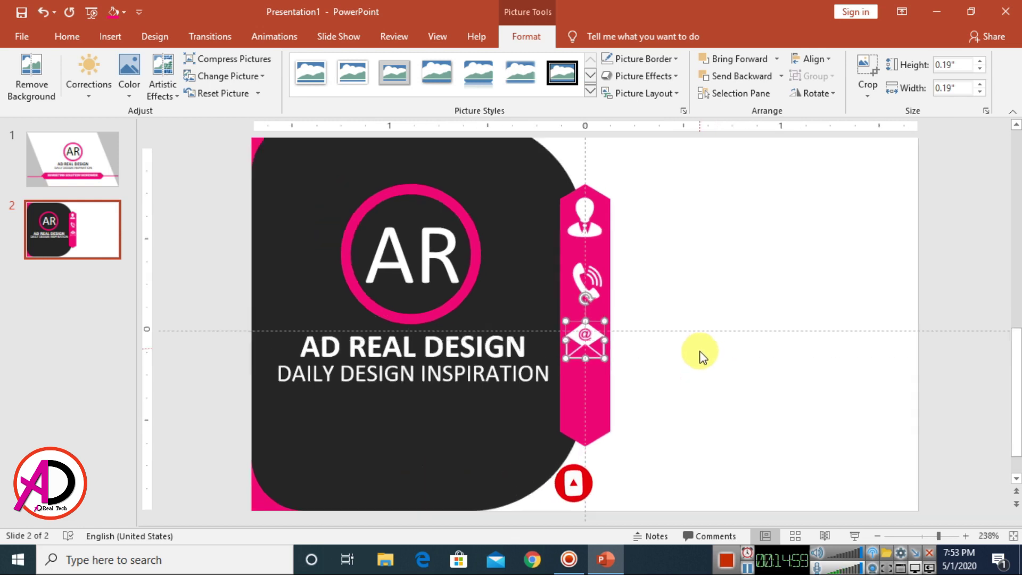
{"action": "scroll", "coordinate": [699, 351], "scroll_direction": "down", "scroll_amount": 2, "text": "ctrl"}
Step: Insert the home logo picture from this computer and shrink it to icon size
{"action": "left_click", "coordinate": [479, 178]}
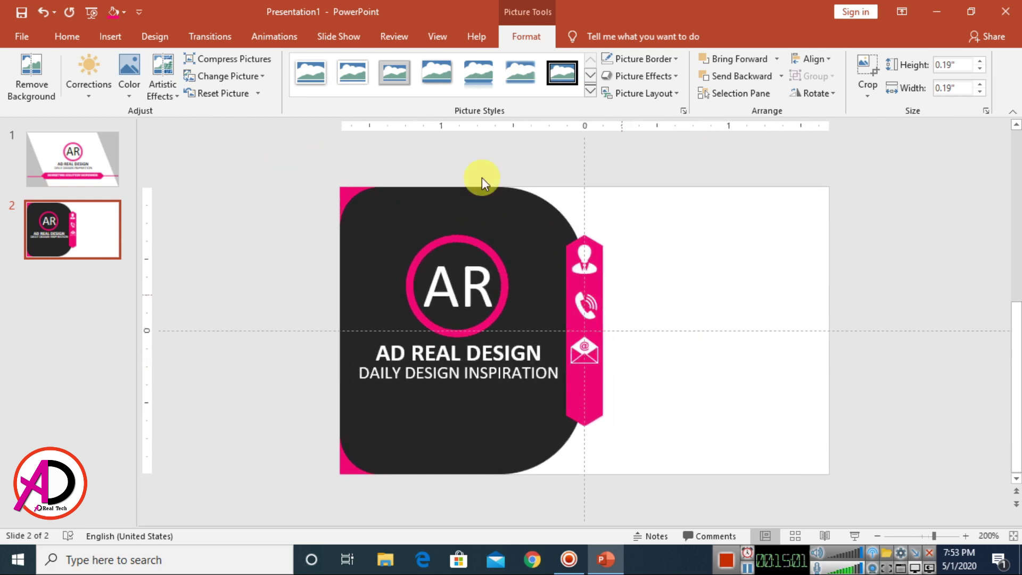
{"action": "left_click", "coordinate": [109, 36]}
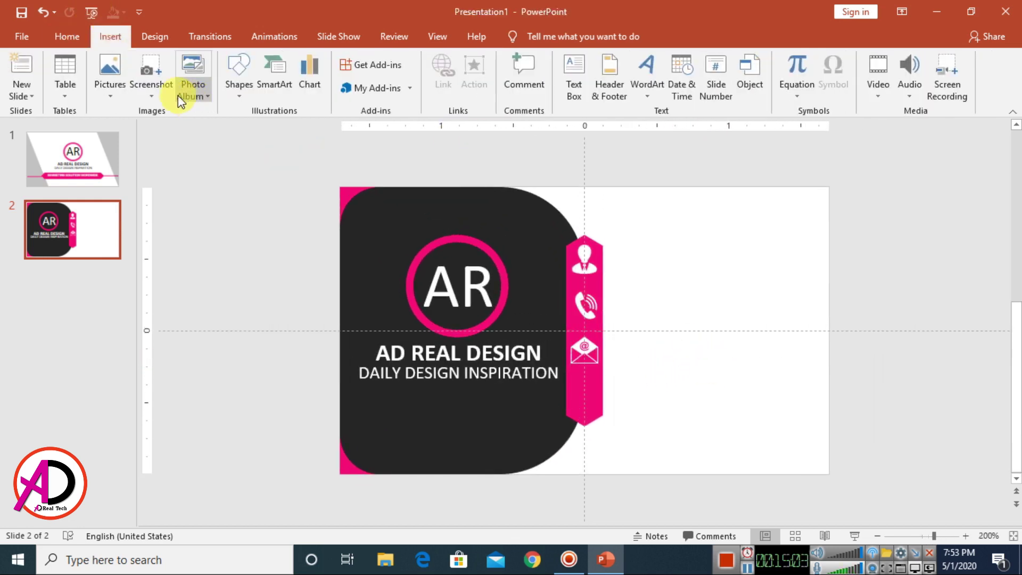
{"action": "left_click", "coordinate": [113, 69]}
{"action": "left_click", "coordinate": [141, 133]}
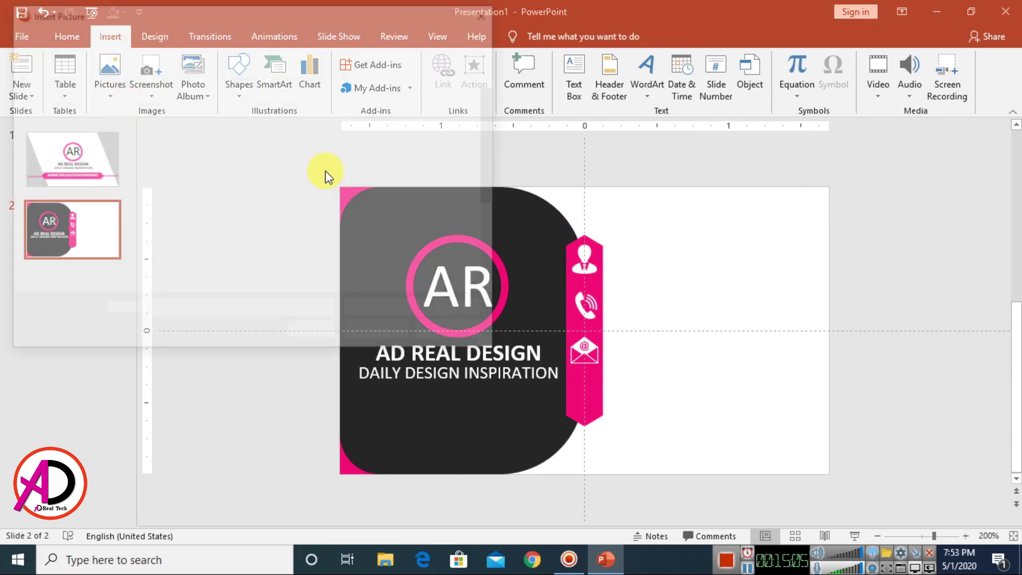
{"action": "left_click_drag", "start_coordinate": [490, 134], "coordinate": [502, 191]}
{"action": "left_click", "coordinate": [350, 142]}
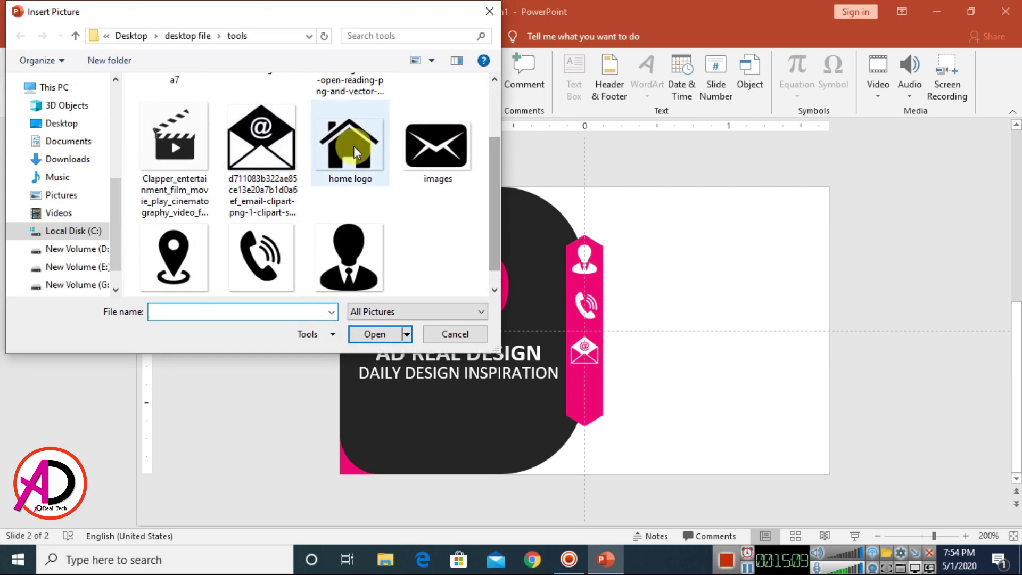
{"action": "left_click", "coordinate": [380, 334]}
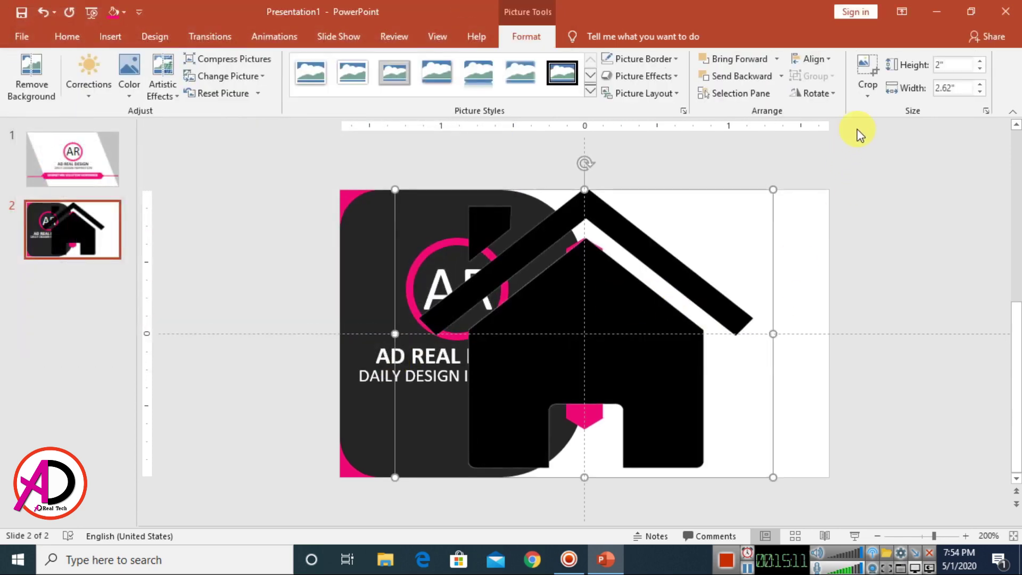
{"action": "left_click_drag", "start_coordinate": [769, 194], "coordinate": [463, 426]}
Step: Give the house Washout colour and a faint artistic effect, then place it below the email icon
{"action": "left_click", "coordinate": [127, 79]}
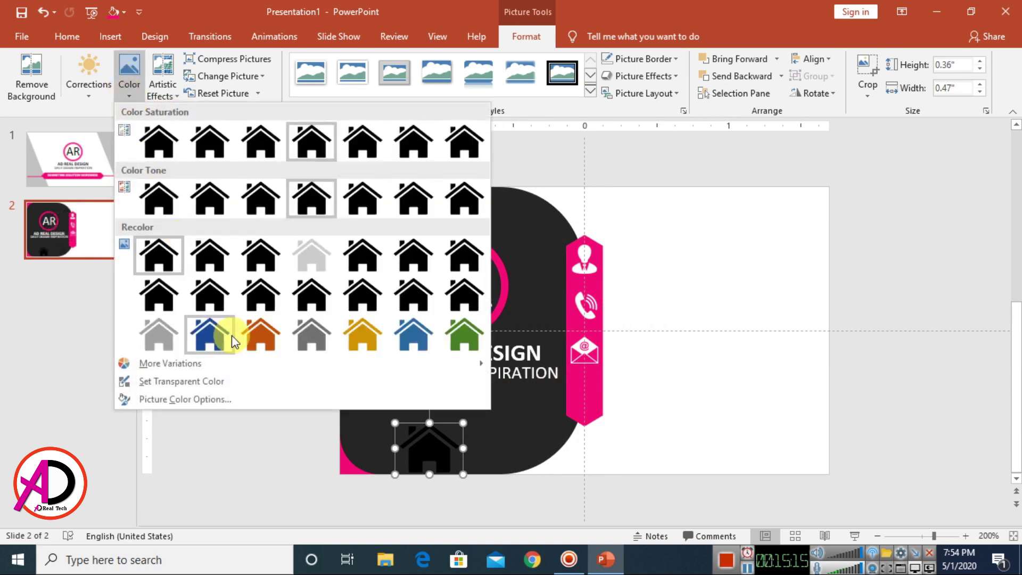
{"action": "left_click", "coordinate": [312, 258]}
{"action": "left_click", "coordinate": [163, 77]}
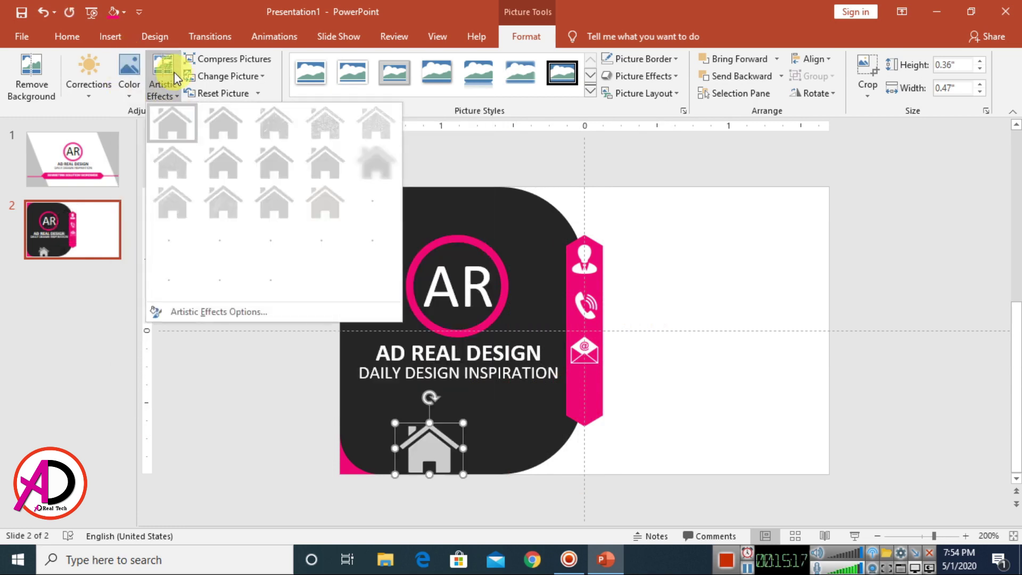
{"action": "left_click", "coordinate": [227, 282]}
{"action": "left_click_drag", "start_coordinate": [440, 459], "coordinate": [599, 381]}
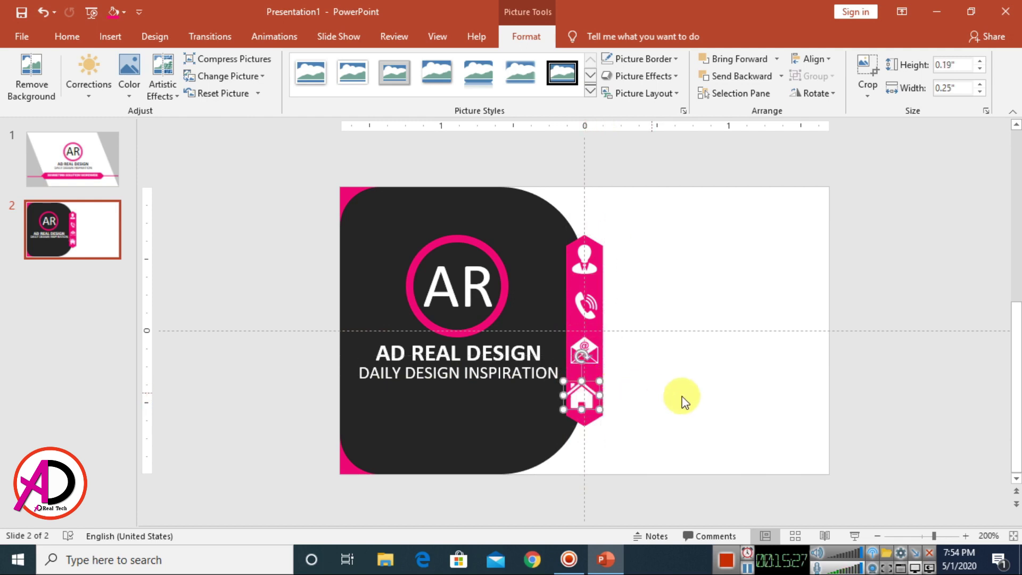
{"action": "key", "text": "ctrl+z"}
{"action": "key", "text": "ctrl+z"}
{"action": "key", "text": "ctrl+z"}
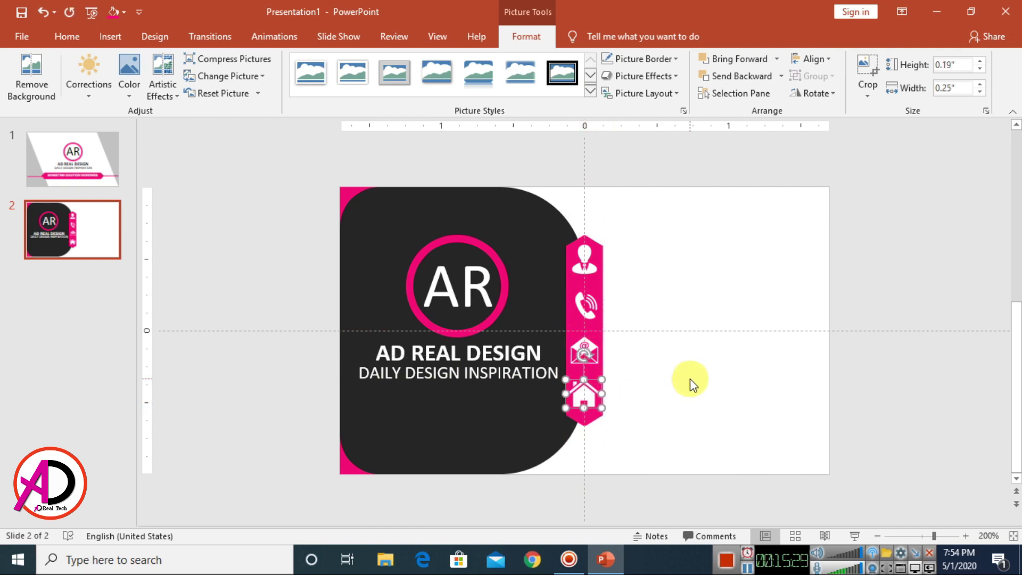
Step: Check the house icon's alignment against the email and phone icons
{"action": "left_click", "coordinate": [761, 360]}
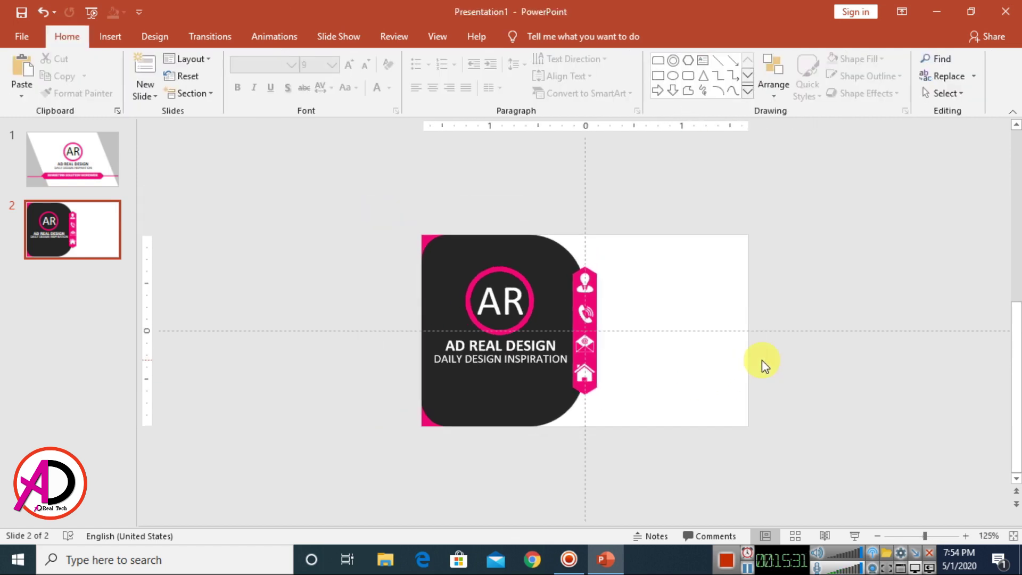
{"action": "left_click", "coordinate": [583, 354]}
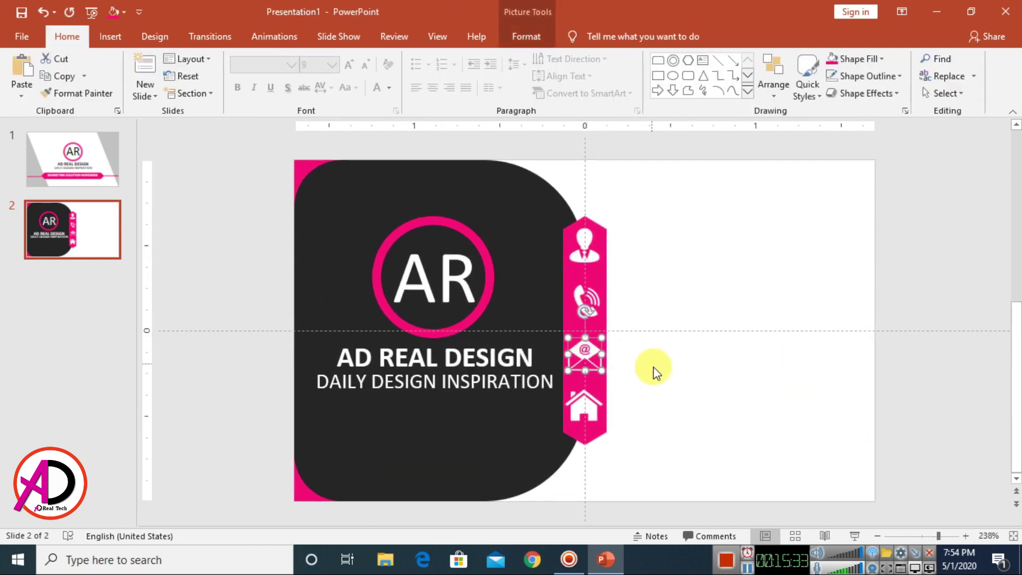
{"action": "left_click", "coordinate": [588, 299]}
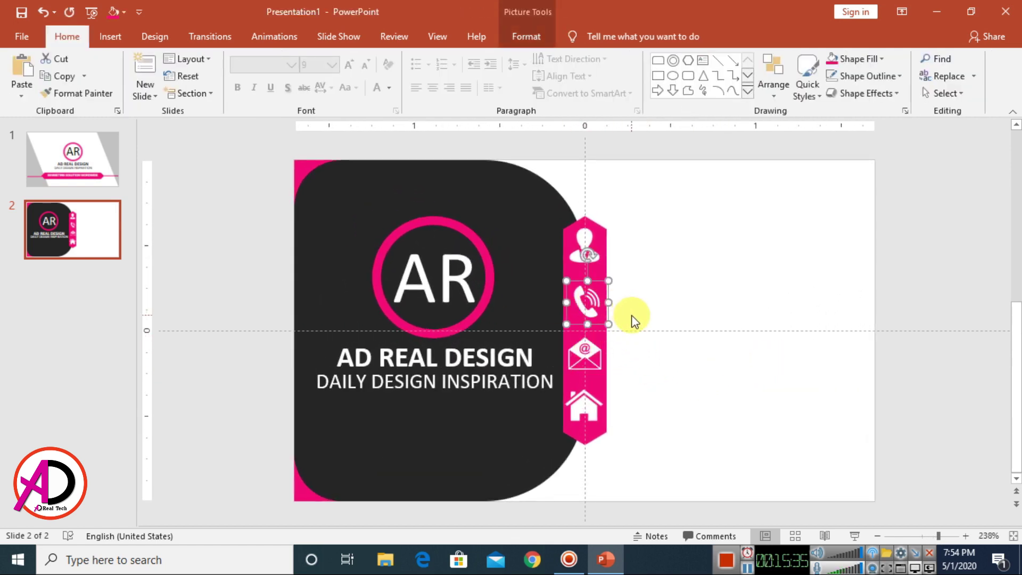
{"action": "left_click", "coordinate": [661, 322]}
{"action": "scroll", "coordinate": [654, 375], "scroll_direction": "down", "scroll_amount": 5}
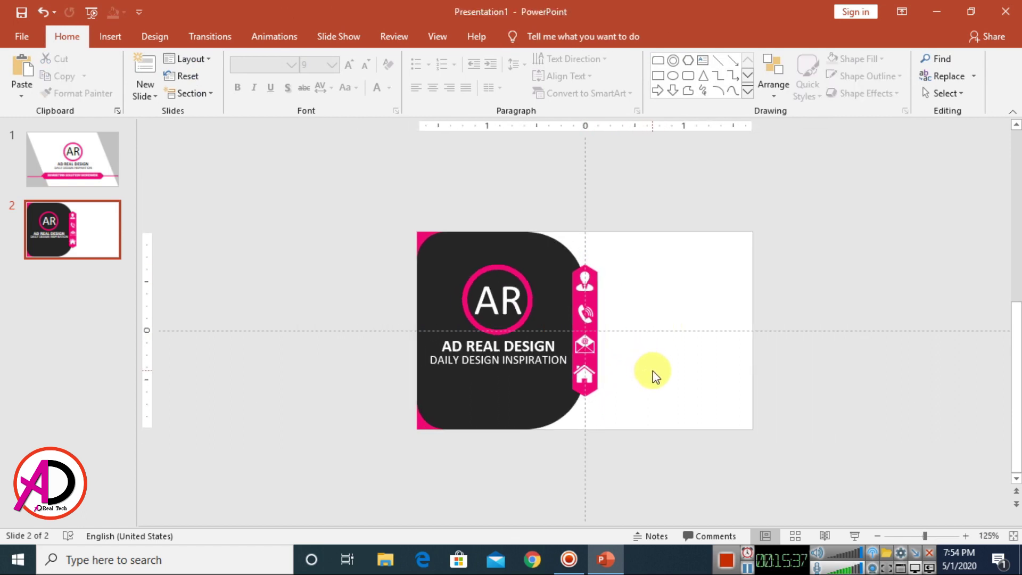
{"action": "scroll", "coordinate": [653, 375], "scroll_direction": "up", "scroll_amount": 4}
{"action": "scroll", "coordinate": [630, 274], "scroll_direction": "down", "scroll_amount": 5}
{"action": "scroll", "coordinate": [623, 392], "scroll_direction": "up", "scroll_amount": 4}
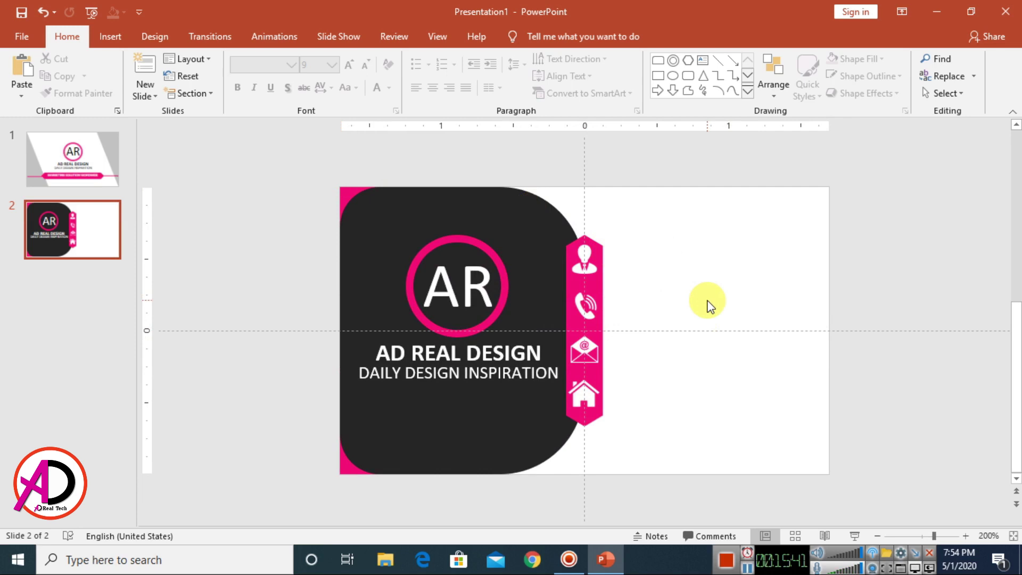
Step: Draw a text box right of the icon strip with font size 9
{"action": "left_click", "coordinate": [110, 36]}
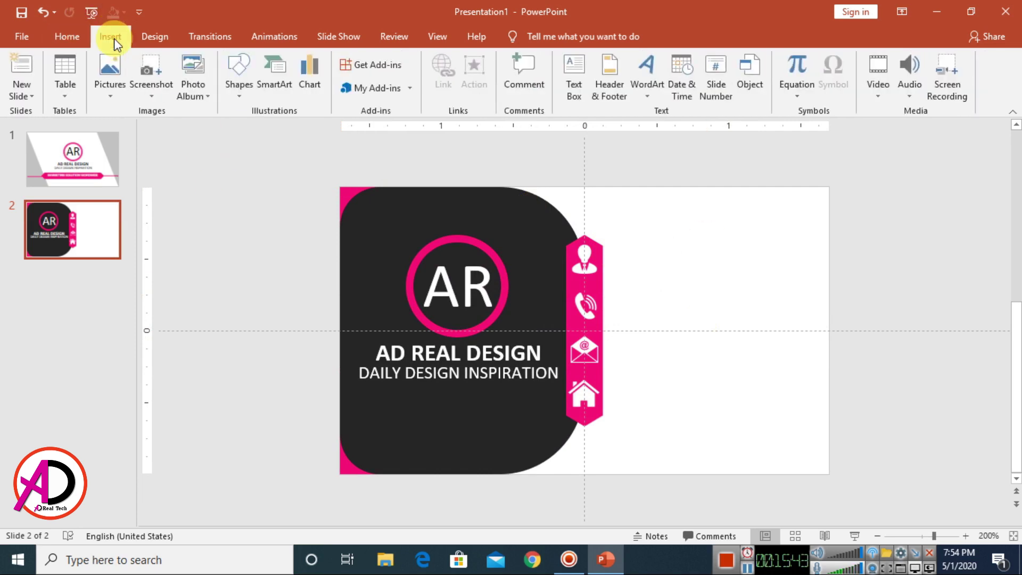
{"action": "left_click", "coordinate": [65, 35]}
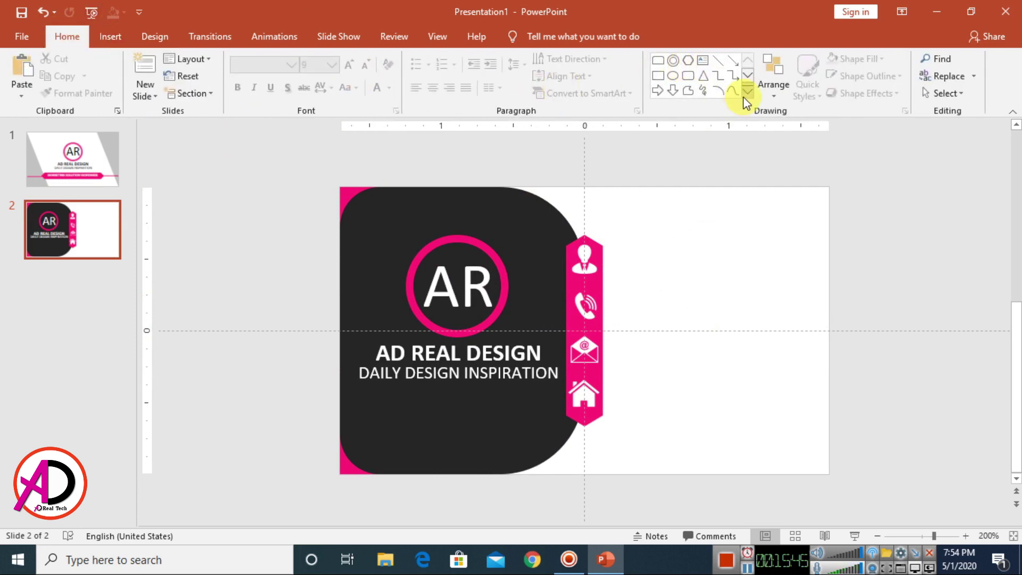
{"action": "left_click", "coordinate": [703, 60]}
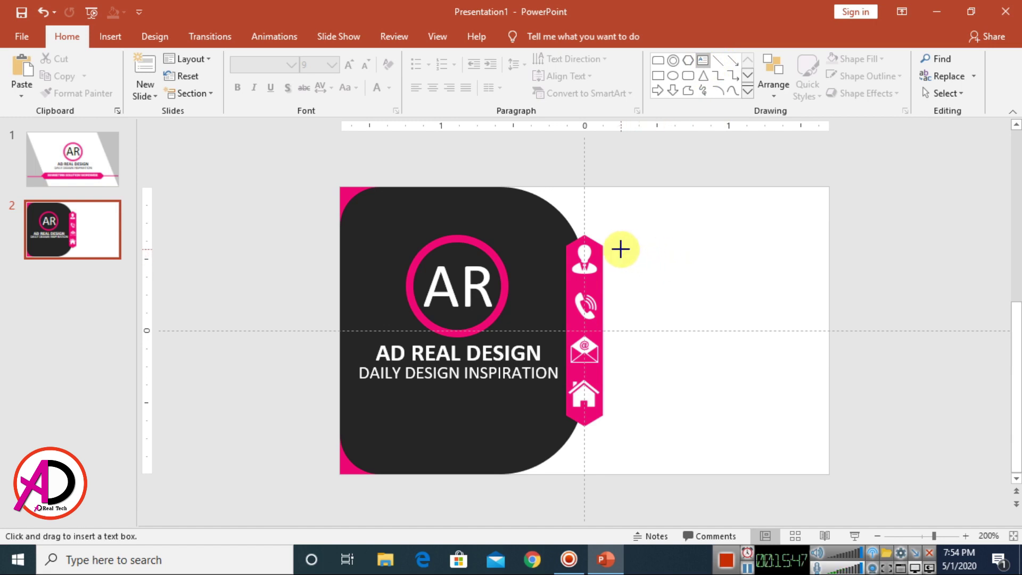
{"action": "left_click_drag", "start_coordinate": [621, 249], "coordinate": [820, 283]}
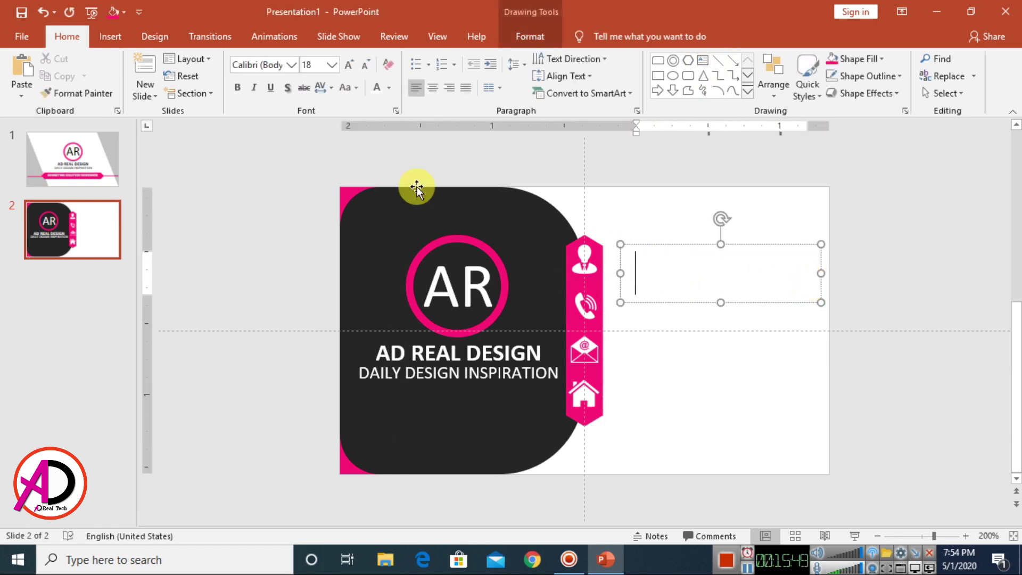
{"action": "left_click", "coordinate": [332, 65]}
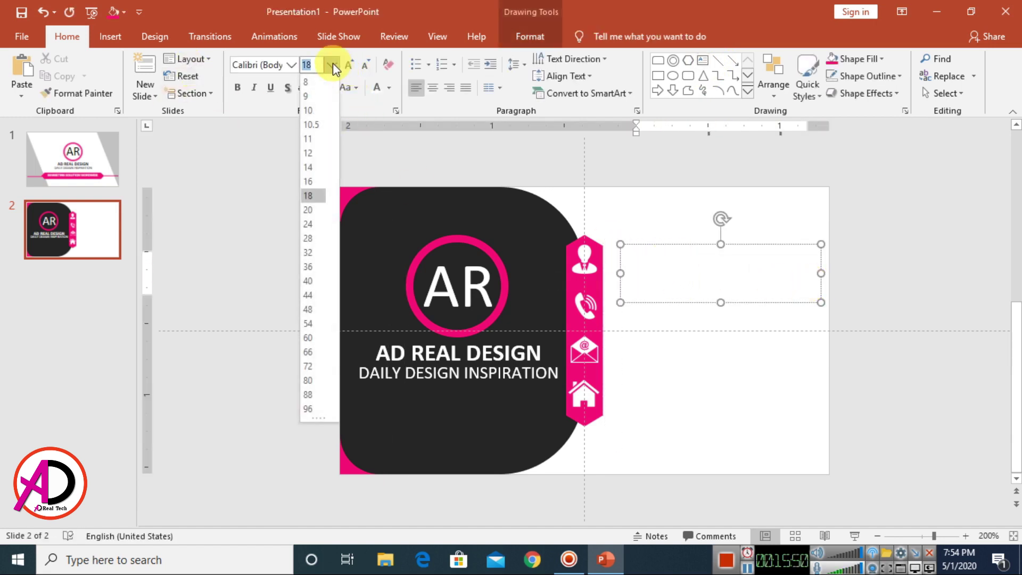
{"action": "left_click", "coordinate": [314, 95]}
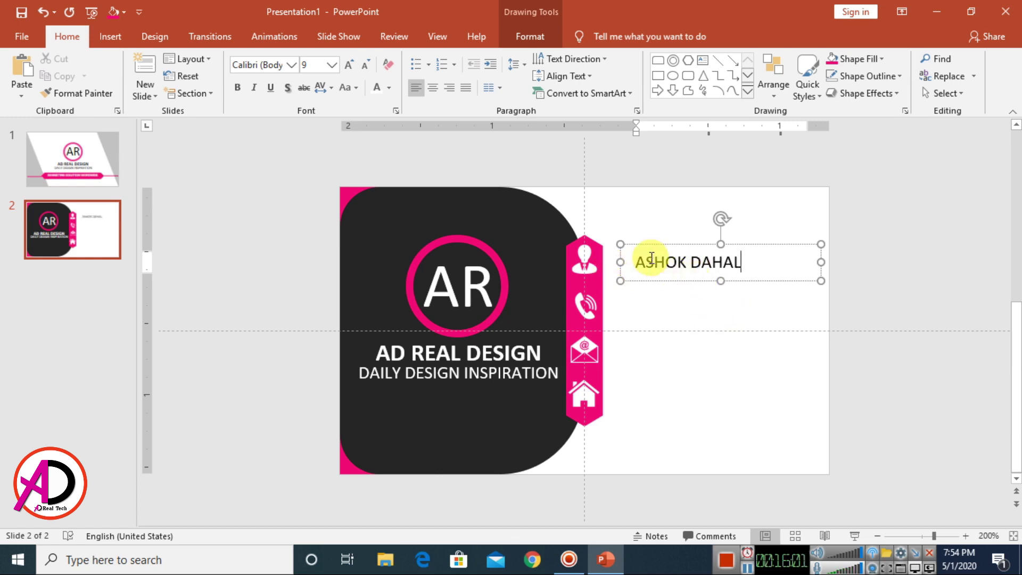
Step: Set the name in Colaborate-Regular and make the first name bold
{"action": "left_click_drag", "start_coordinate": [637, 262], "coordinate": [752, 262]}
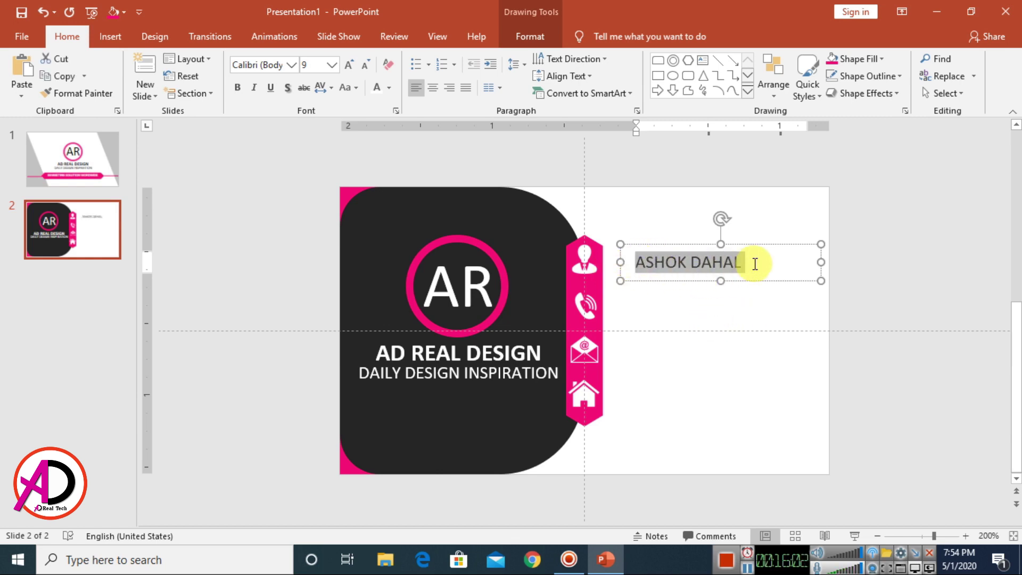
{"action": "left_click", "coordinate": [292, 65]}
{"action": "scroll", "coordinate": [423, 290], "scroll_direction": "down", "scroll_amount": 10}
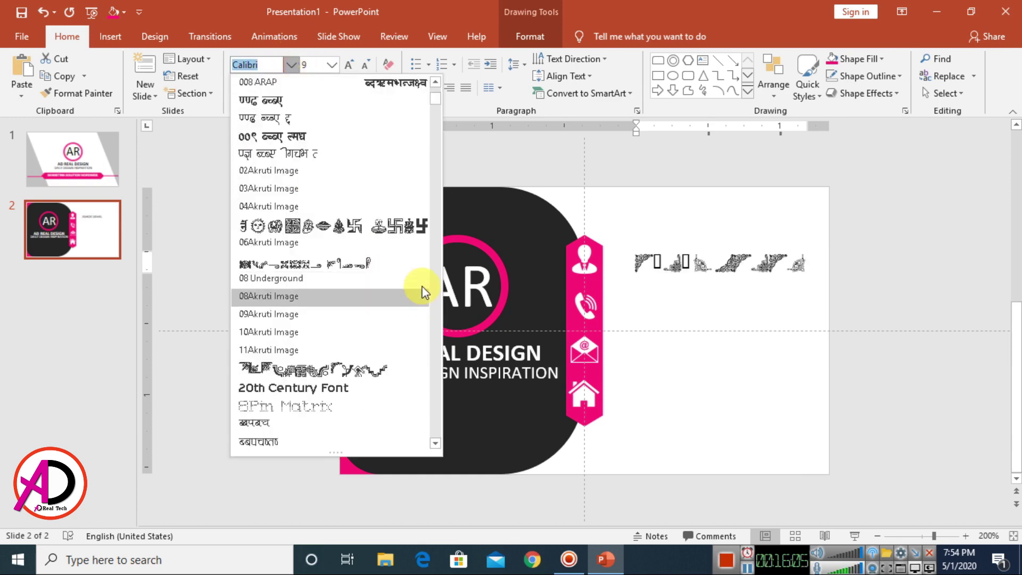
{"action": "left_click_drag", "start_coordinate": [437, 101], "coordinate": [442, 174]}
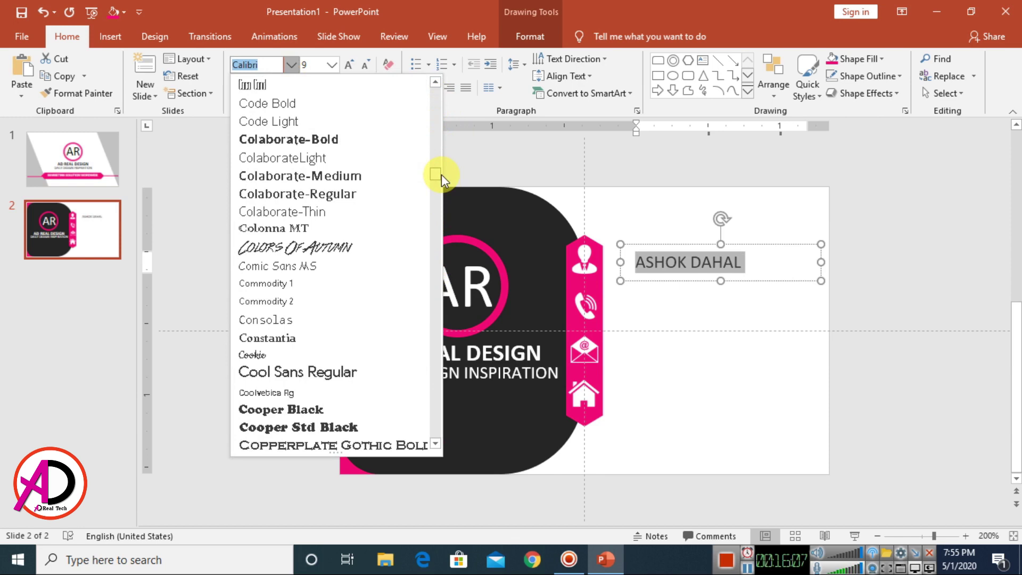
{"action": "left_click", "coordinate": [301, 196]}
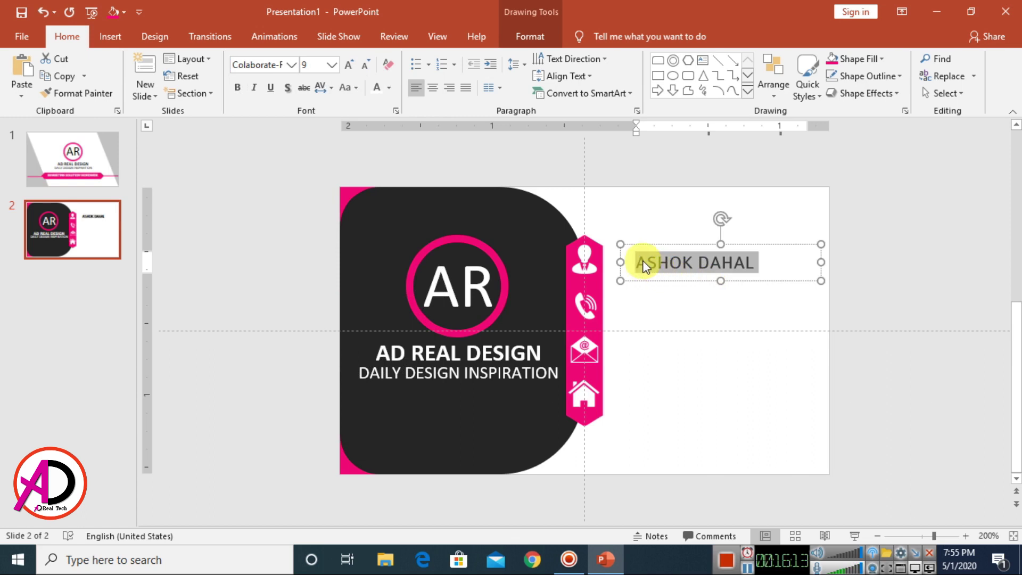
{"action": "left_click_drag", "start_coordinate": [641, 262], "coordinate": [688, 264]}
{"action": "key", "text": "ctrl+z"}
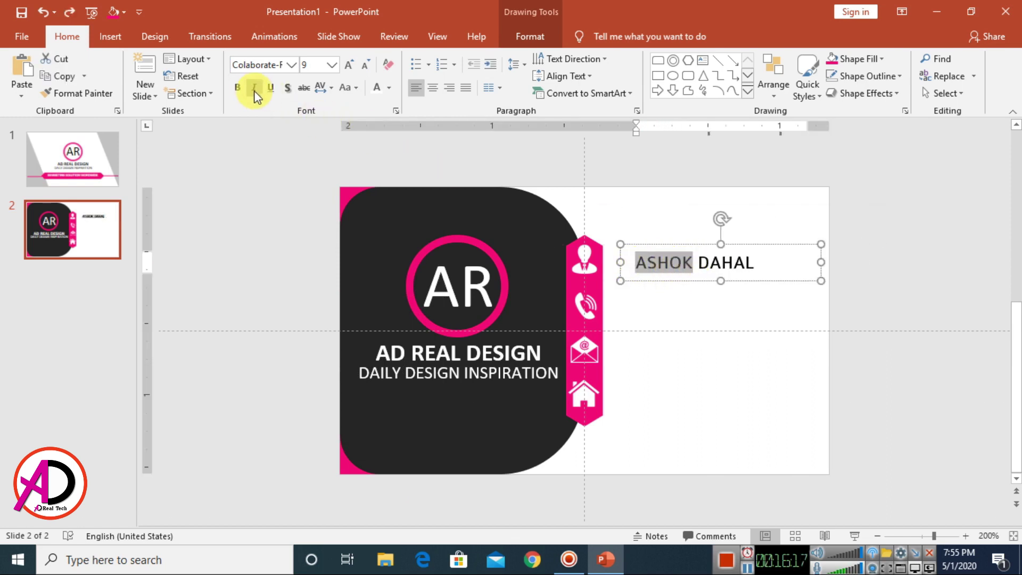
{"action": "left_click", "coordinate": [238, 87]}
{"action": "left_click_drag", "start_coordinate": [753, 263], "coordinate": [747, 265]}
Step: Add a 'Graphic Designer' line beneath the name
{"action": "left_click", "coordinate": [738, 258]}
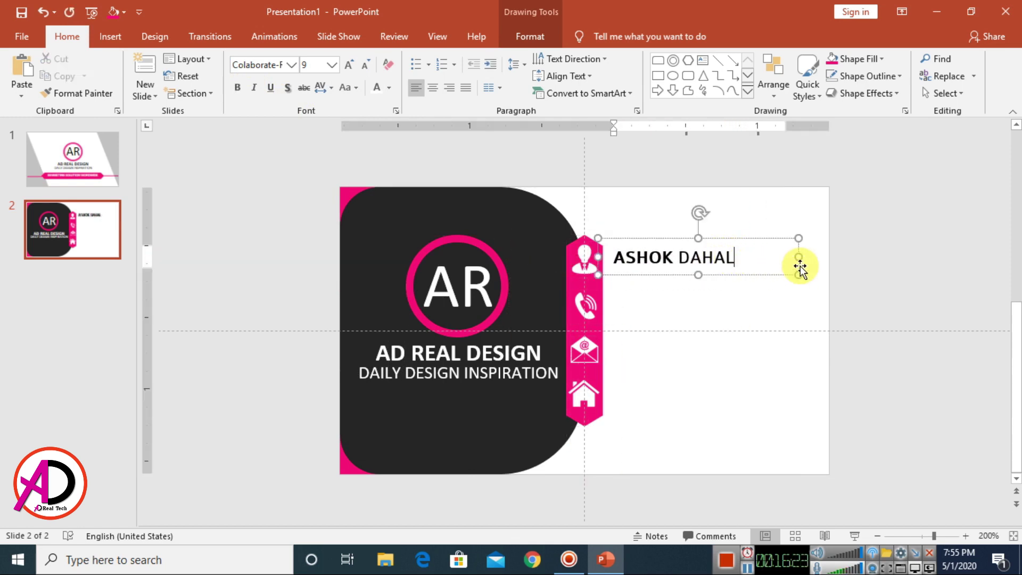
{"action": "key", "text": "Return"}
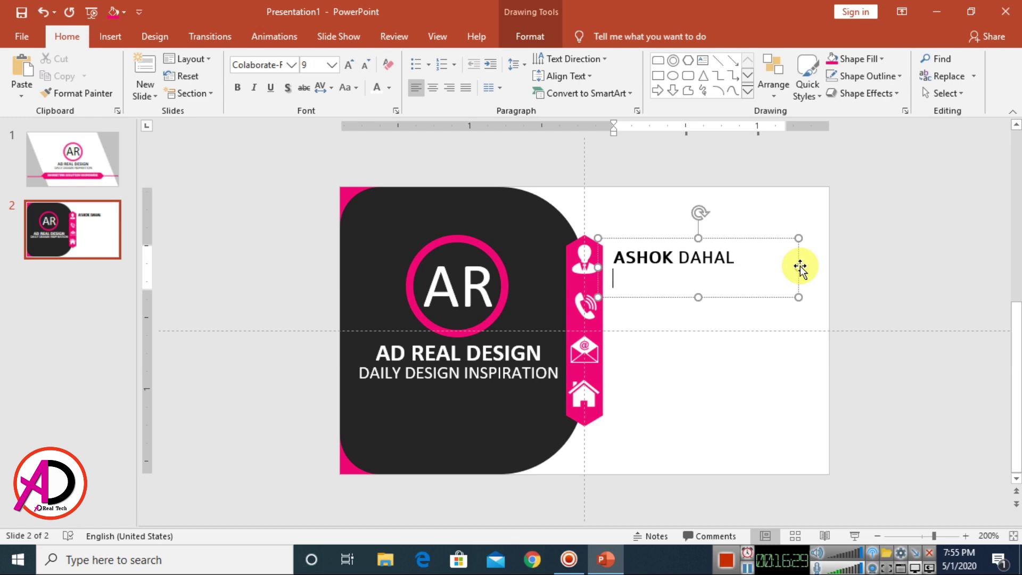
{"action": "key", "text": "Return"}
{"action": "type", "text": "g"}
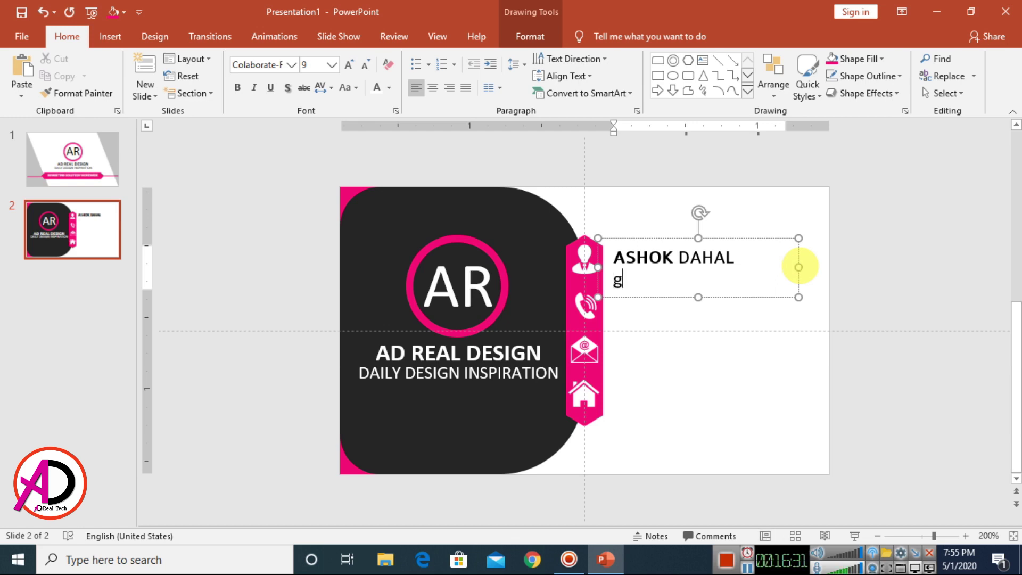
{"action": "key", "text": "BackSpace"}
{"action": "type", "text": "Gra"}
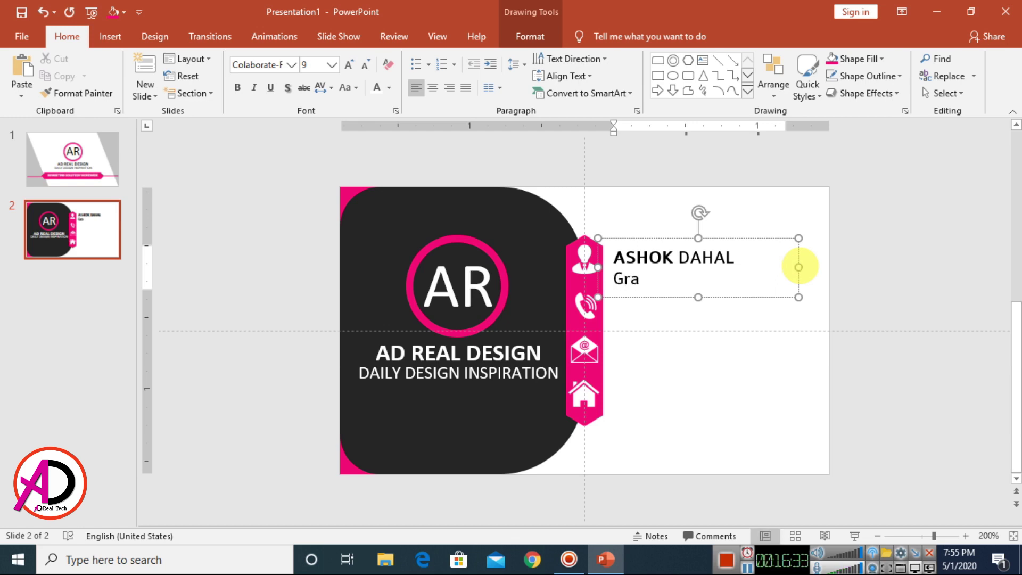
{"action": "type", "text": "phic Designer"}
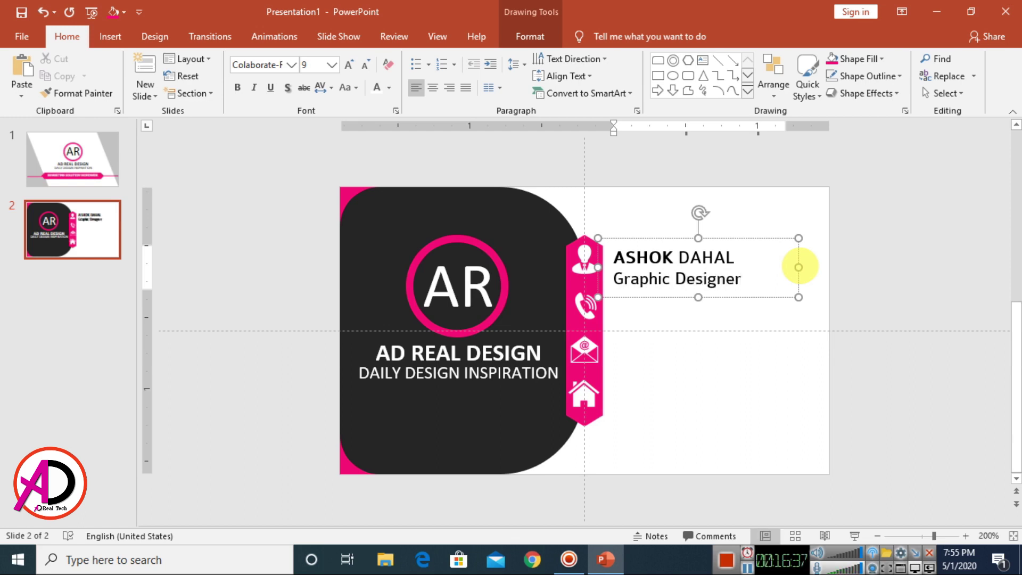
Step: Shrink 'Graphic Designer' to size 7, reduce both lines one point, and nudge the box up
{"action": "left_click_drag", "start_coordinate": [740, 279], "coordinate": [607, 282]}
{"action": "left_click", "coordinate": [365, 65]}
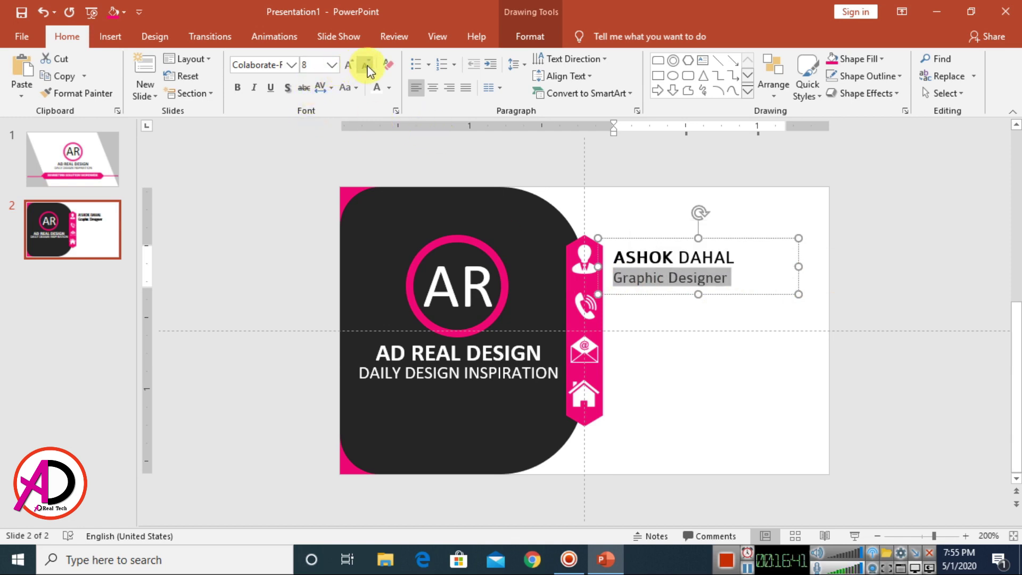
{"action": "left_click", "coordinate": [365, 65]}
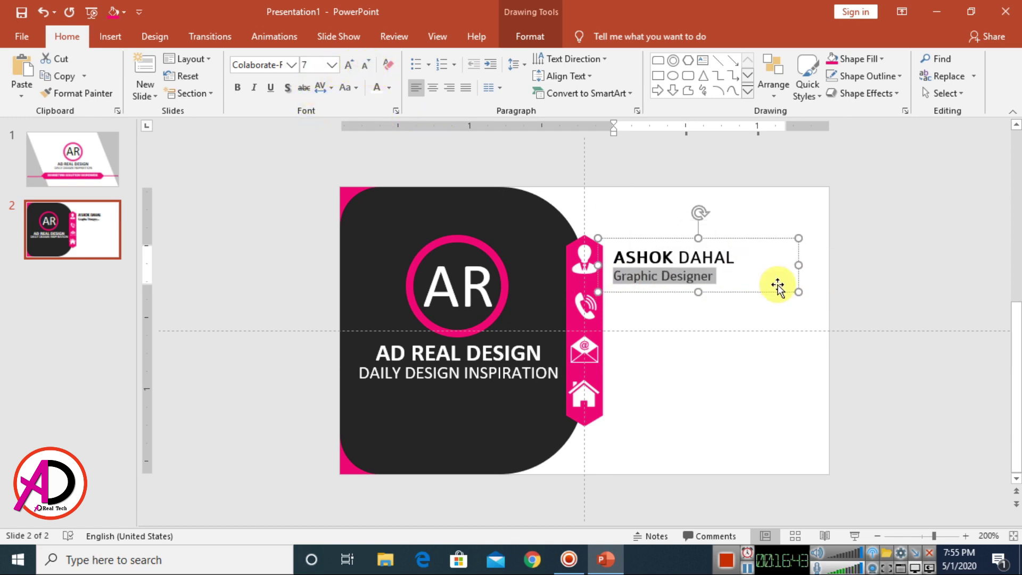
{"action": "left_click", "coordinate": [684, 274]}
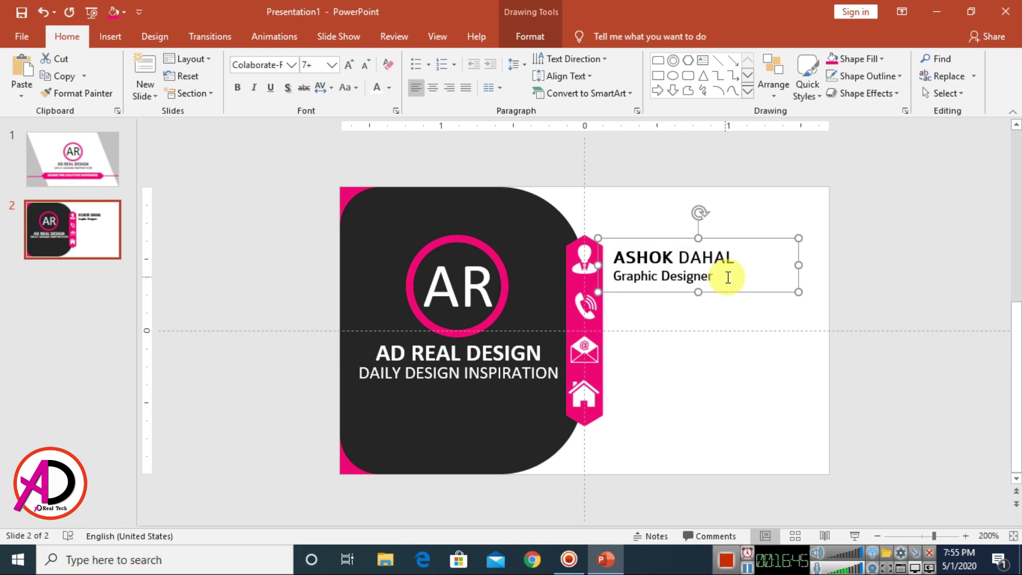
{"action": "scroll", "coordinate": [737, 308], "scroll_direction": "down", "scroll_amount": 5}
{"action": "scroll", "coordinate": [734, 314], "scroll_direction": "up", "scroll_amount": 5}
{"action": "left_click_drag", "start_coordinate": [722, 279], "coordinate": [653, 250]}
{"action": "key", "text": "ctrl+bracketleft"}
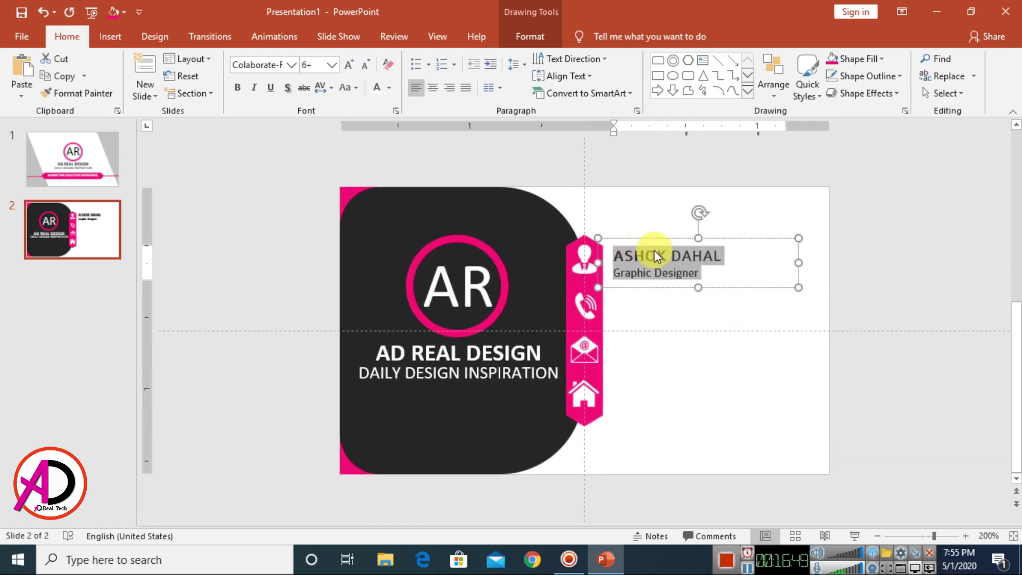
{"action": "left_click_drag", "start_coordinate": [719, 238], "coordinate": [719, 231]}
{"action": "left_click", "coordinate": [758, 326]}
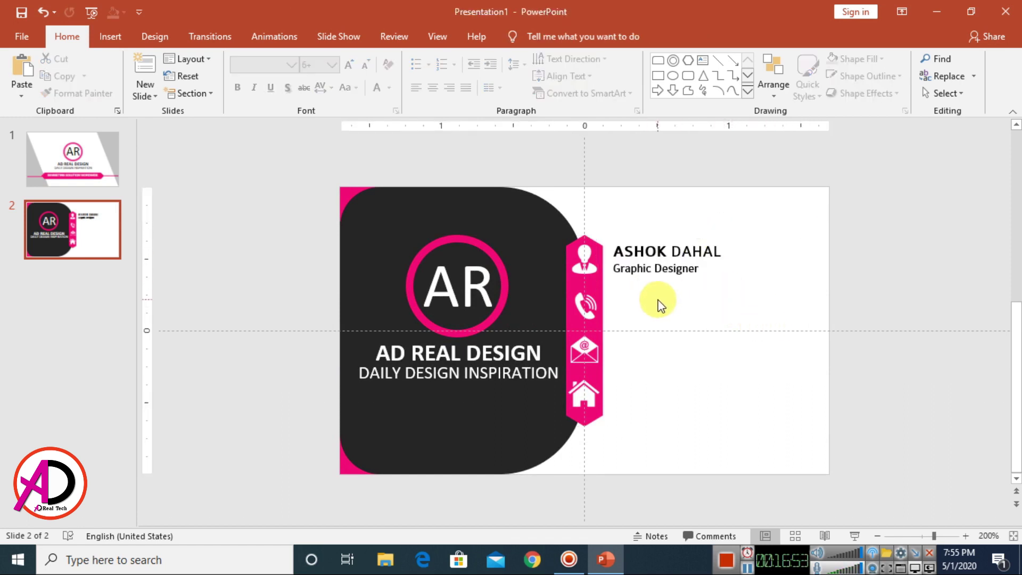
{"action": "scroll", "coordinate": [662, 296], "scroll_direction": "down", "scroll_amount": 5}
{"action": "scroll", "coordinate": [673, 315], "scroll_direction": "up", "scroll_amount": 6}
Step: Duplicate the name box, move the copy beside the phone icon, and clear its text
{"action": "left_click", "coordinate": [696, 257]}
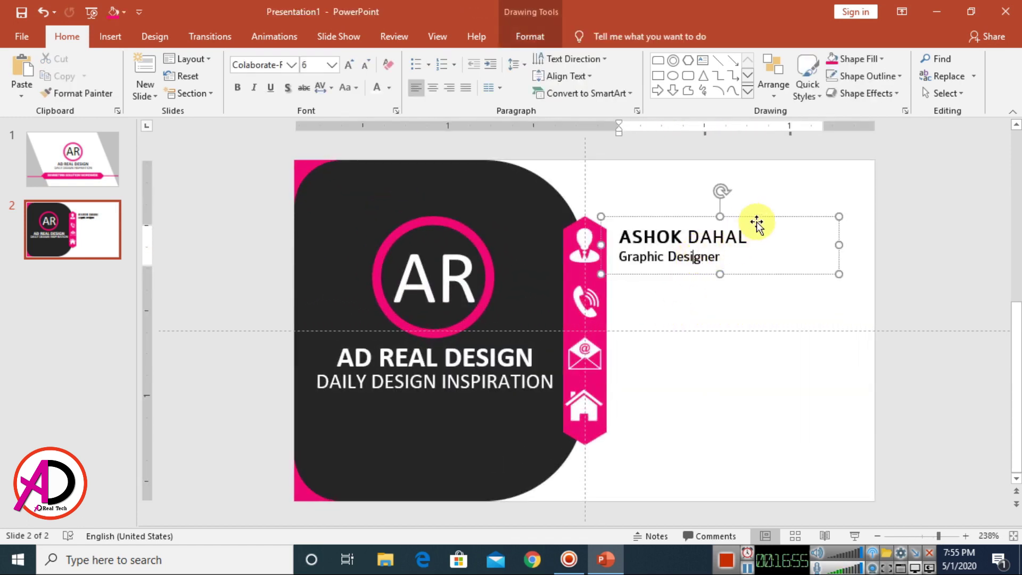
{"action": "key", "text": "ctrl+d"}
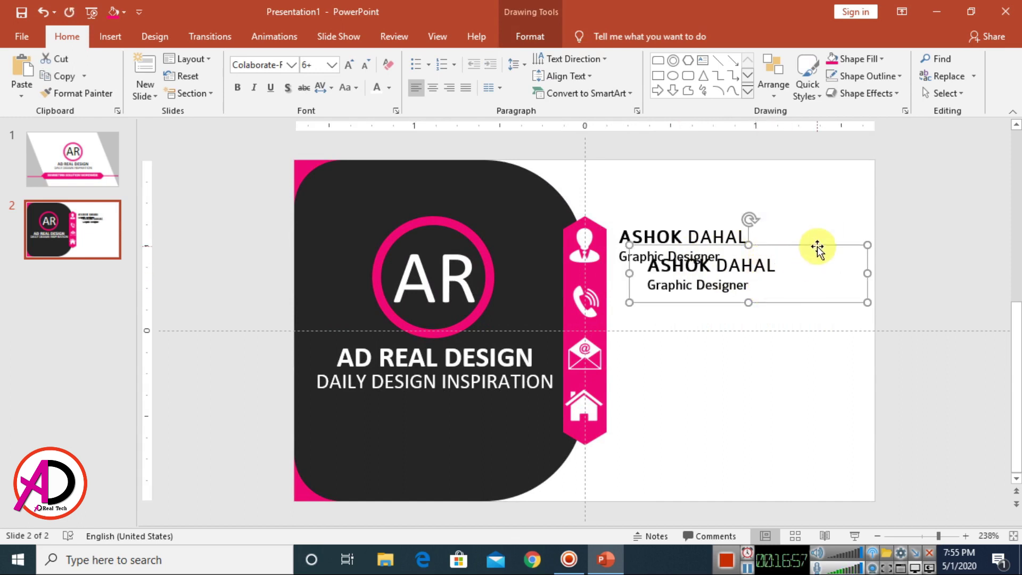
{"action": "left_click_drag", "start_coordinate": [814, 246], "coordinate": [788, 274]}
{"action": "left_click_drag", "start_coordinate": [723, 314], "coordinate": [628, 293]}
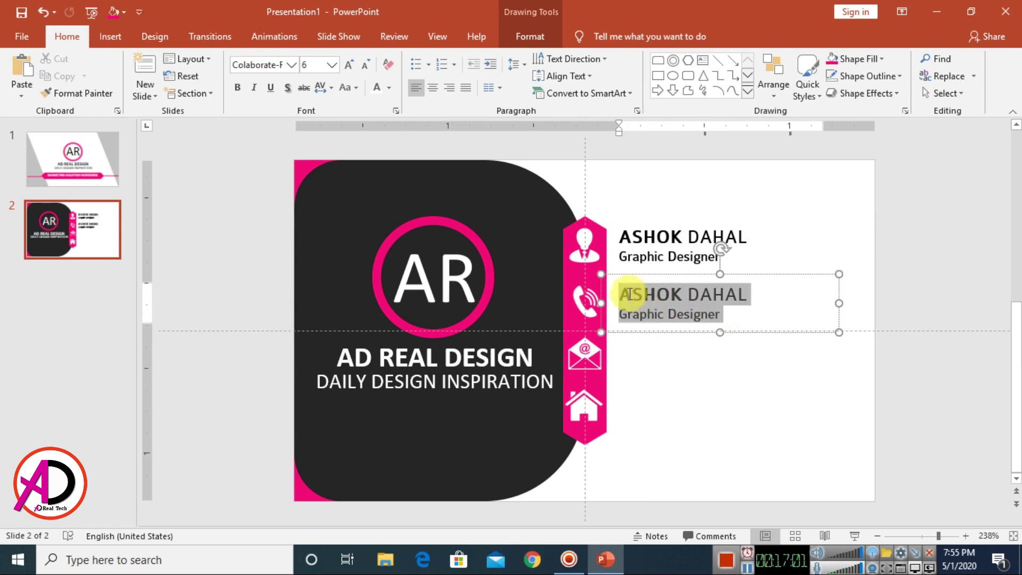
{"action": "key", "text": "Delete"}
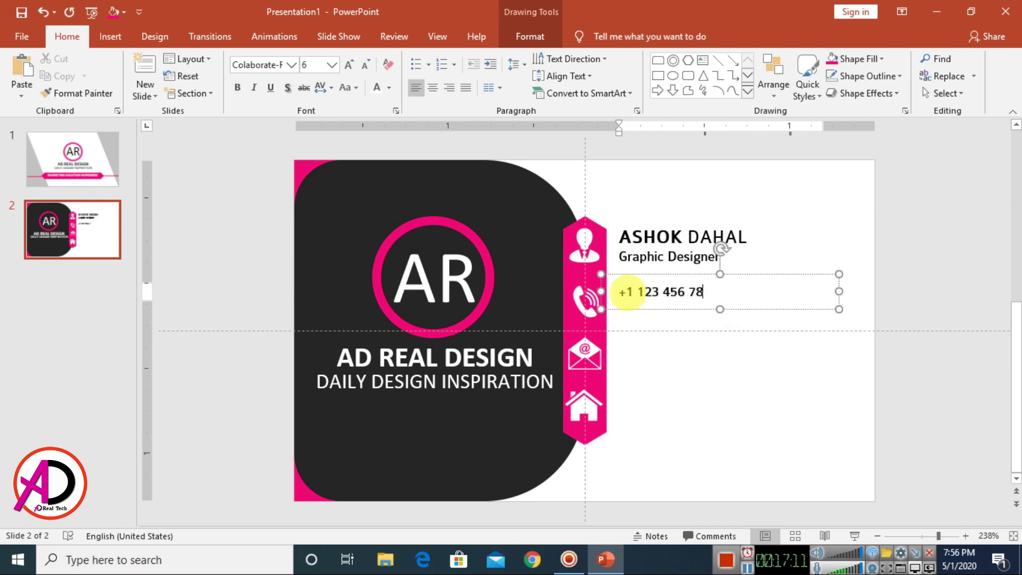
Step: Set the phone number line to size 8 and align it with the phone icon
{"action": "key", "text": "ctrl+a"}
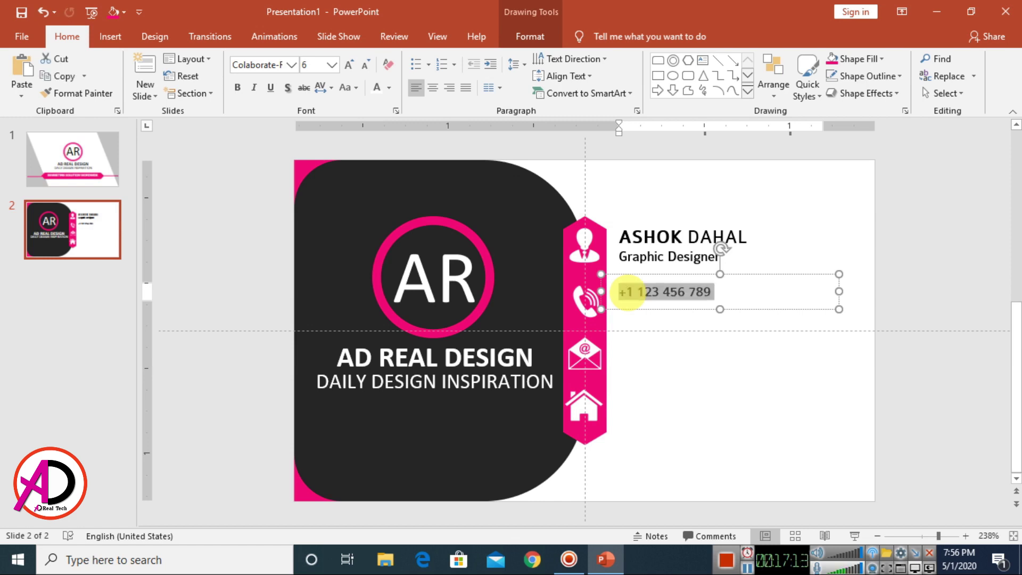
{"action": "key", "text": "ctrl+bracketright"}
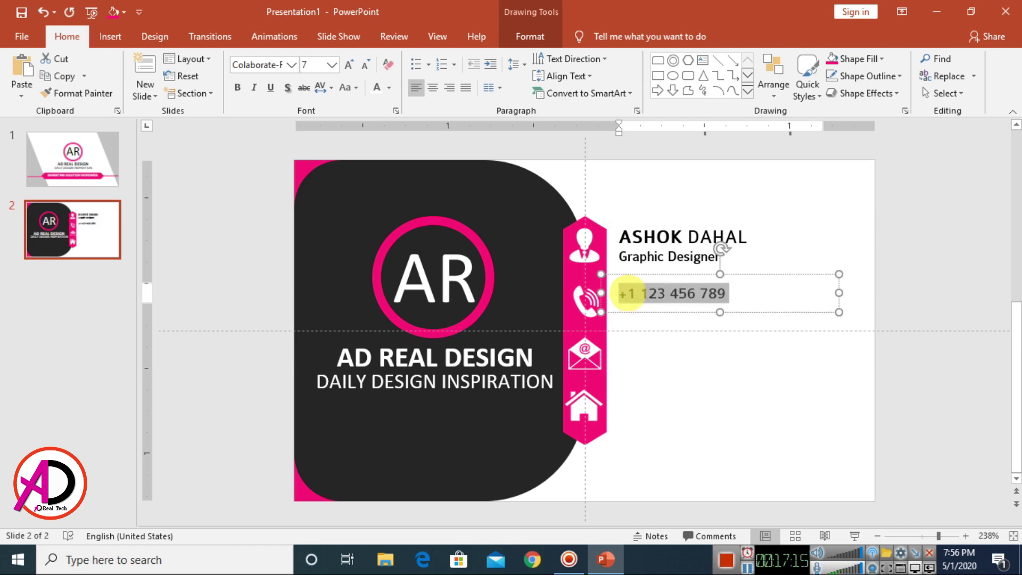
{"action": "left_click", "coordinate": [641, 237]}
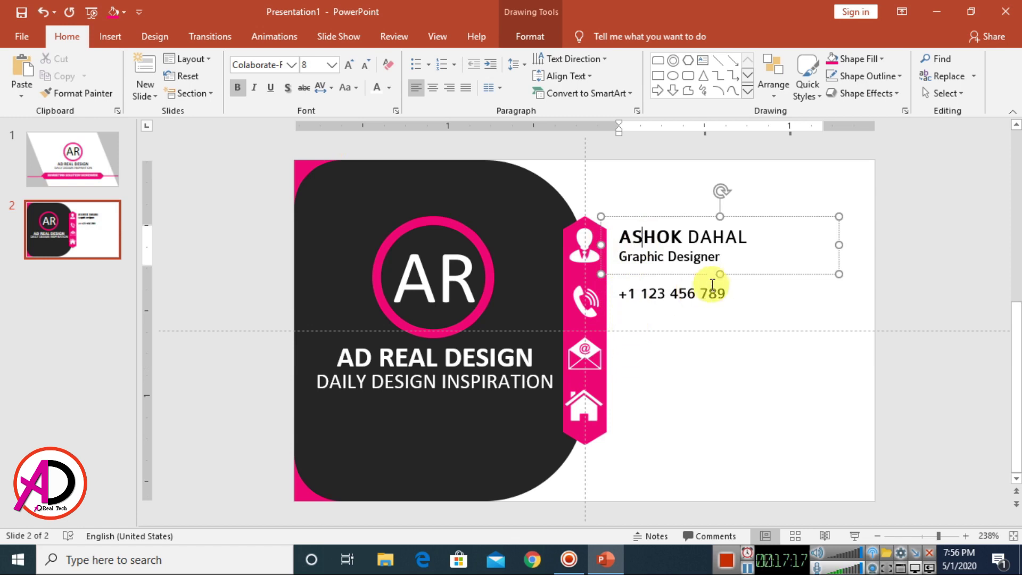
{"action": "left_click_drag", "start_coordinate": [728, 292], "coordinate": [604, 292]}
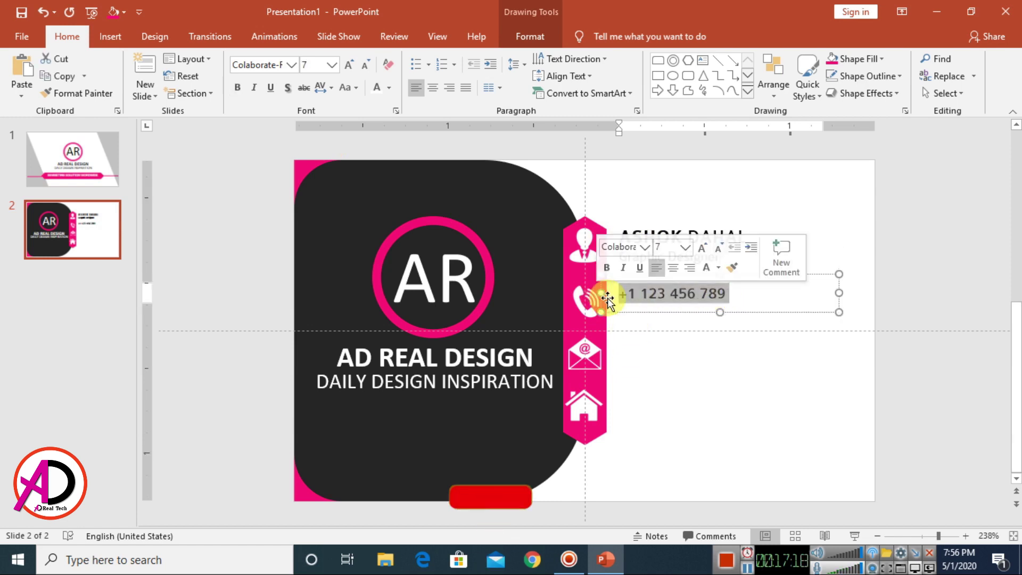
{"action": "left_click", "coordinate": [352, 66]}
{"action": "left_click_drag", "start_coordinate": [748, 274], "coordinate": [751, 284]}
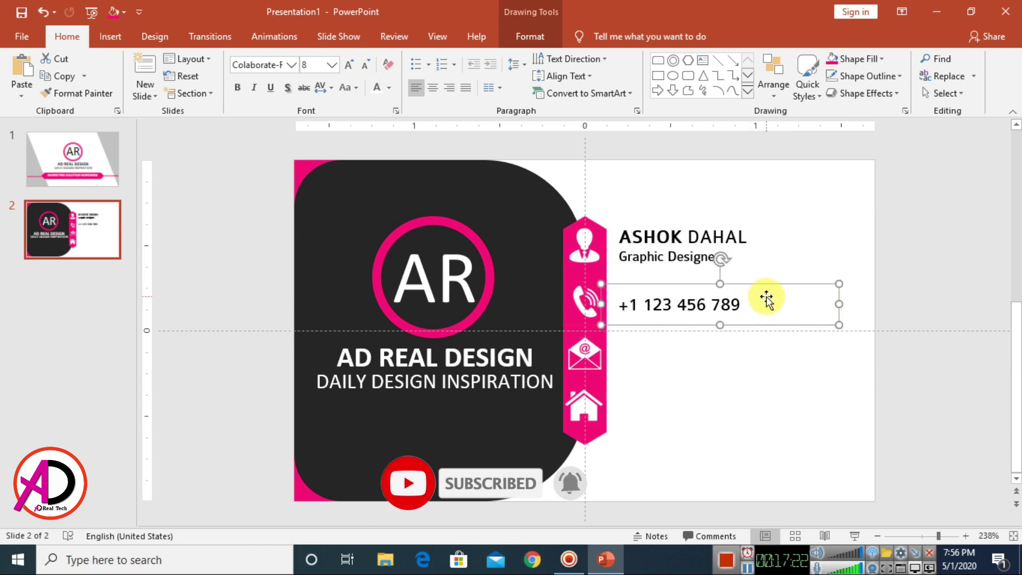
{"action": "left_click", "coordinate": [672, 250]}
Step: Place a copy of the name box beside the e-mail icon and clear its text
{"action": "key", "text": "ctrl+d"}
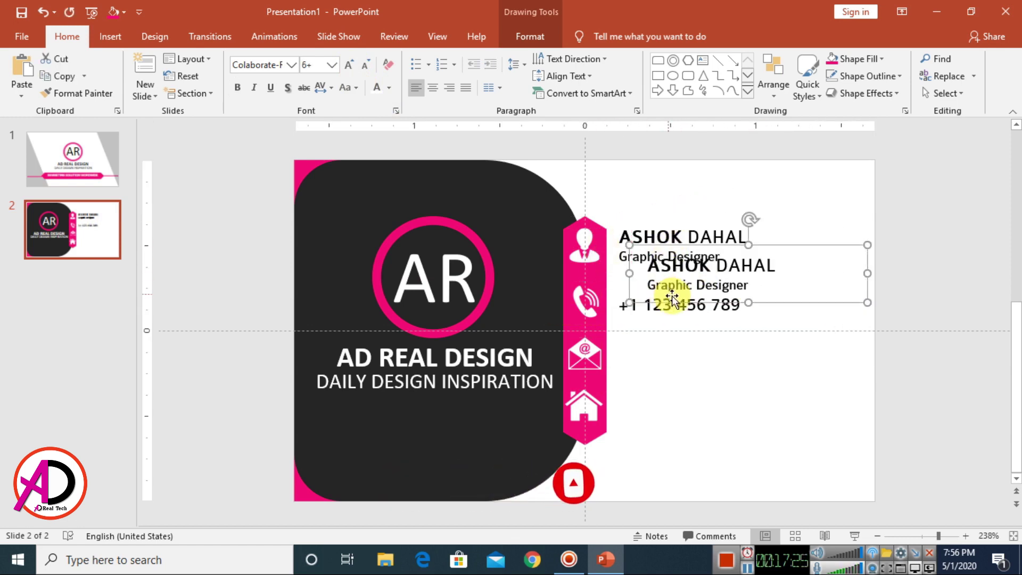
{"action": "left_click_drag", "start_coordinate": [805, 254], "coordinate": [780, 324]}
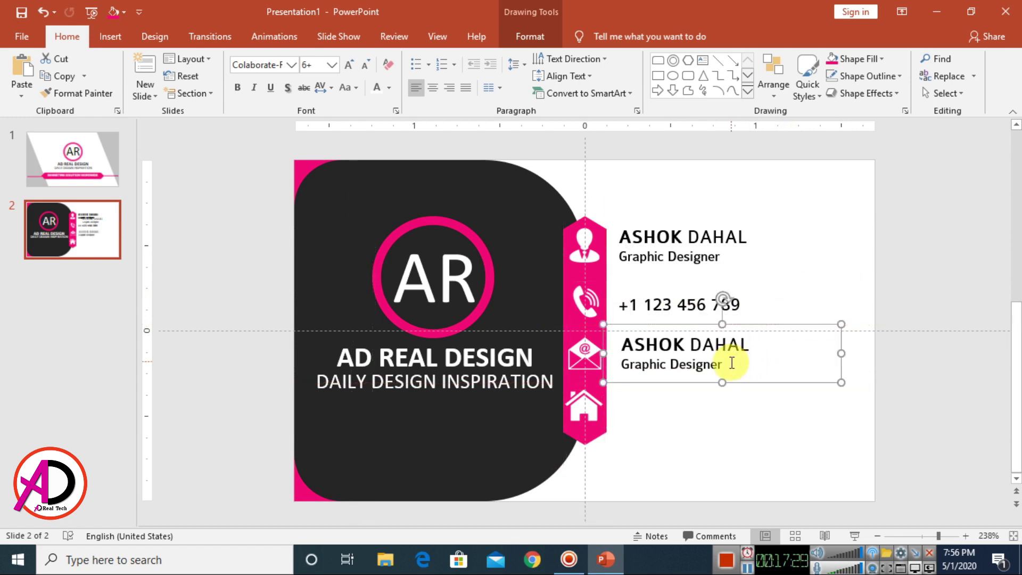
{"action": "left_click_drag", "start_coordinate": [730, 360], "coordinate": [624, 342]}
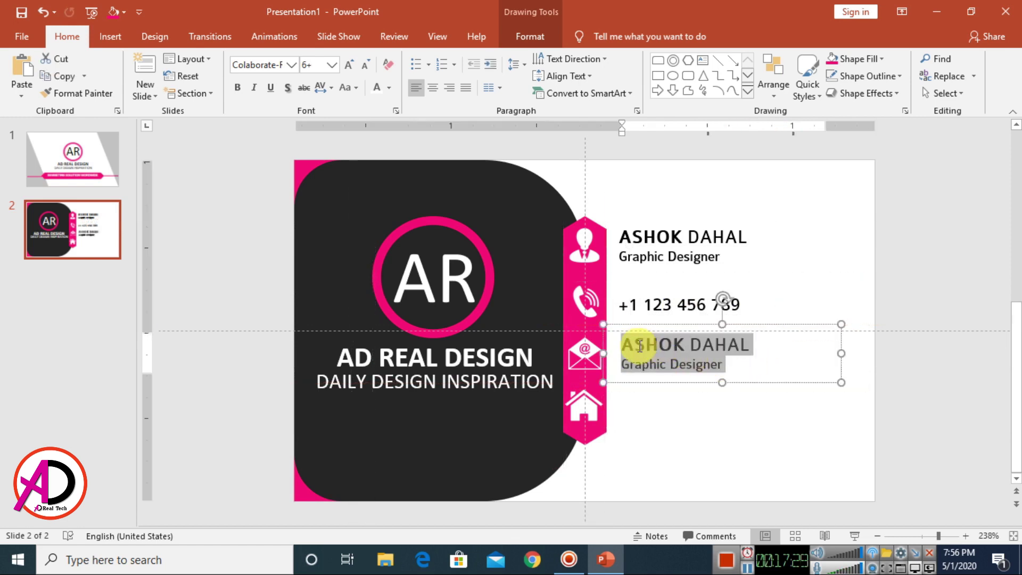
{"action": "left_click", "coordinate": [332, 66]}
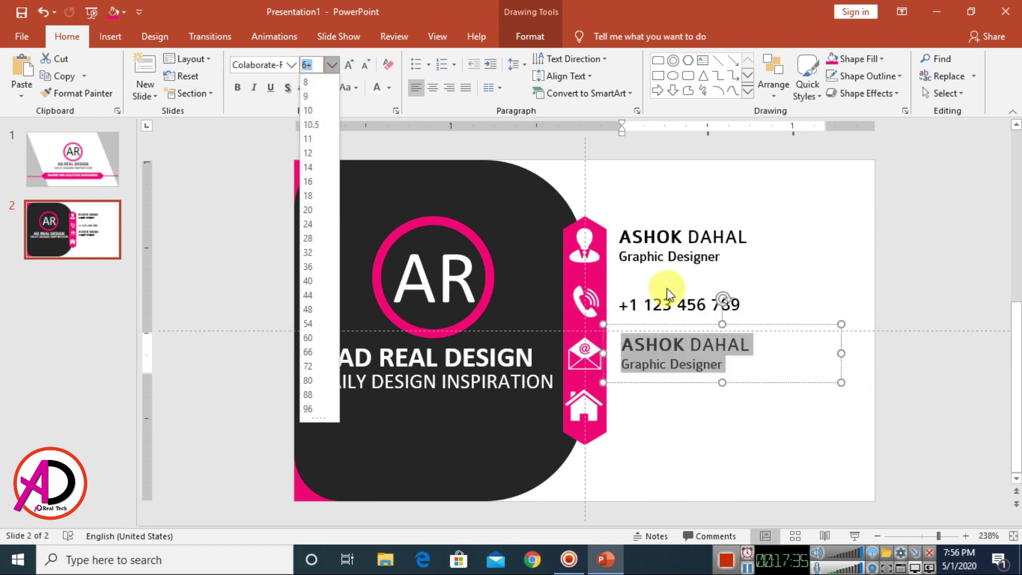
{"action": "left_click", "coordinate": [758, 356]}
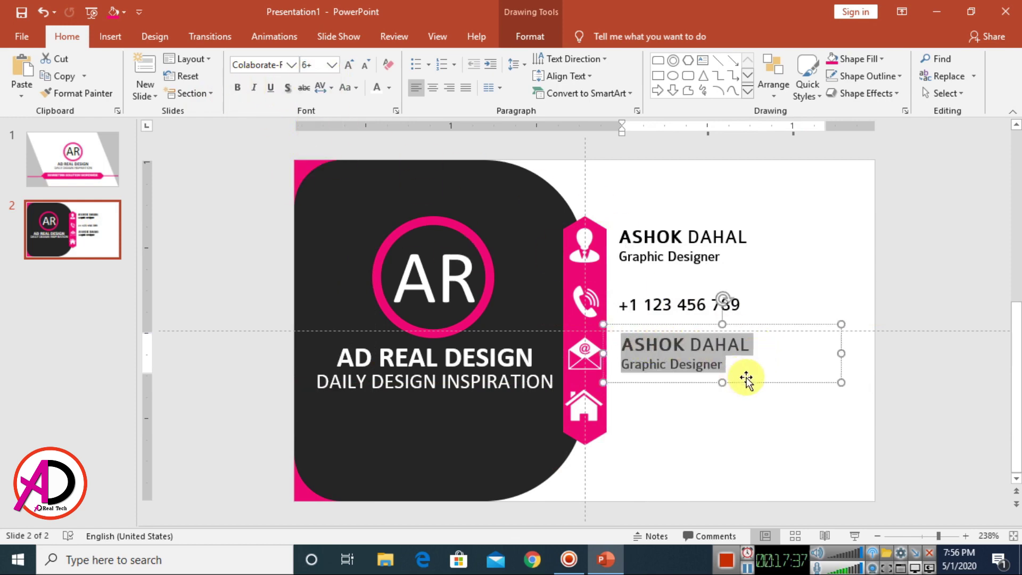
{"action": "key", "text": "Delete"}
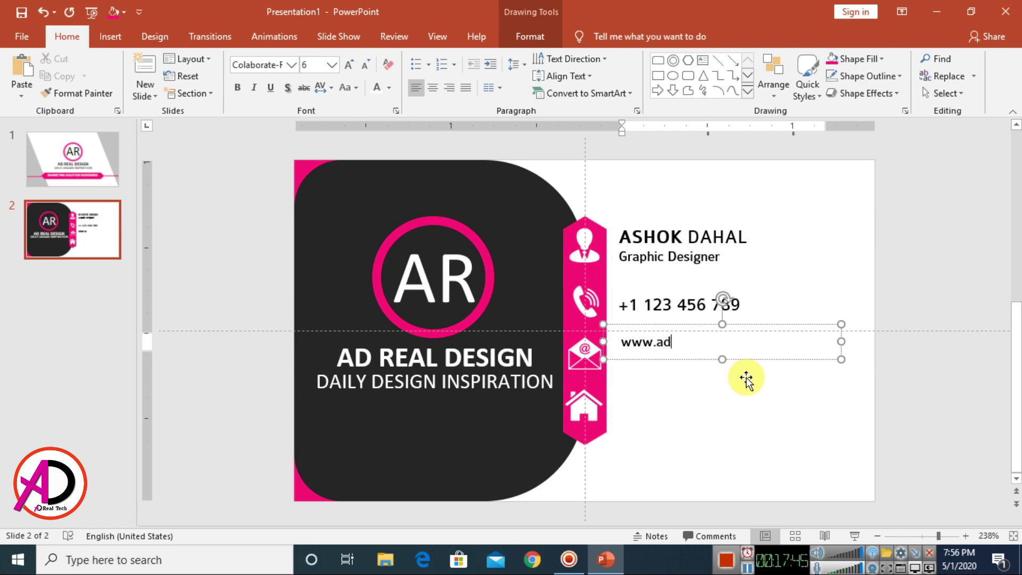
{"action": "type", "text": "com.np"}
{"action": "key", "text": "Return"}
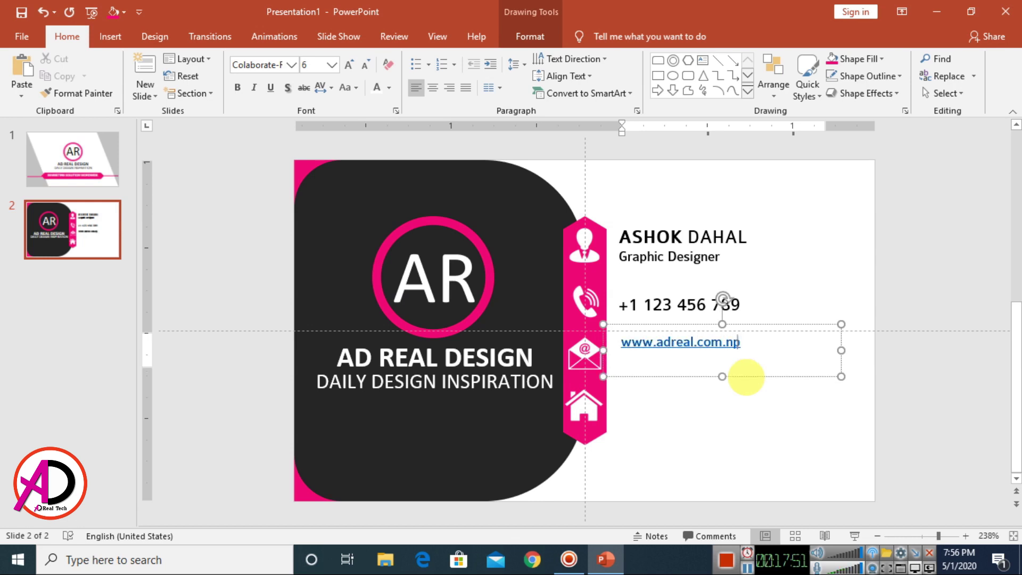
{"action": "key", "text": "ctrl+z"}
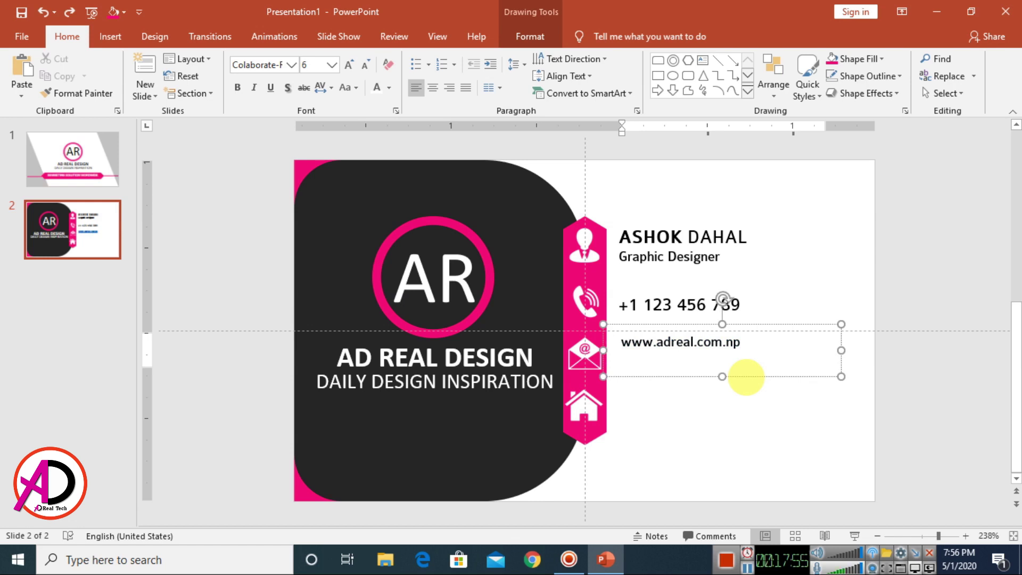
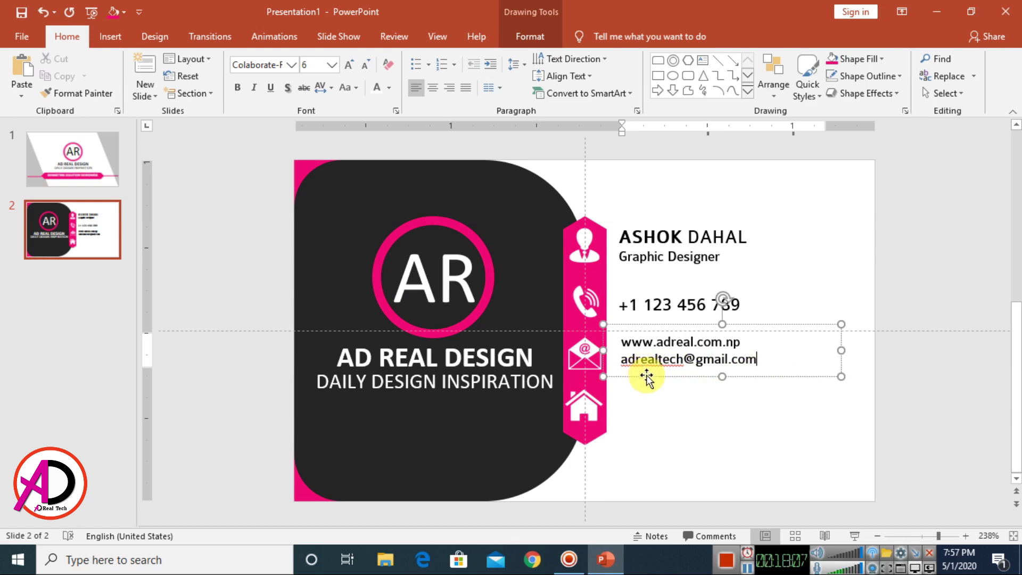
{"action": "left_click_drag", "start_coordinate": [647, 377], "coordinate": [648, 379]}
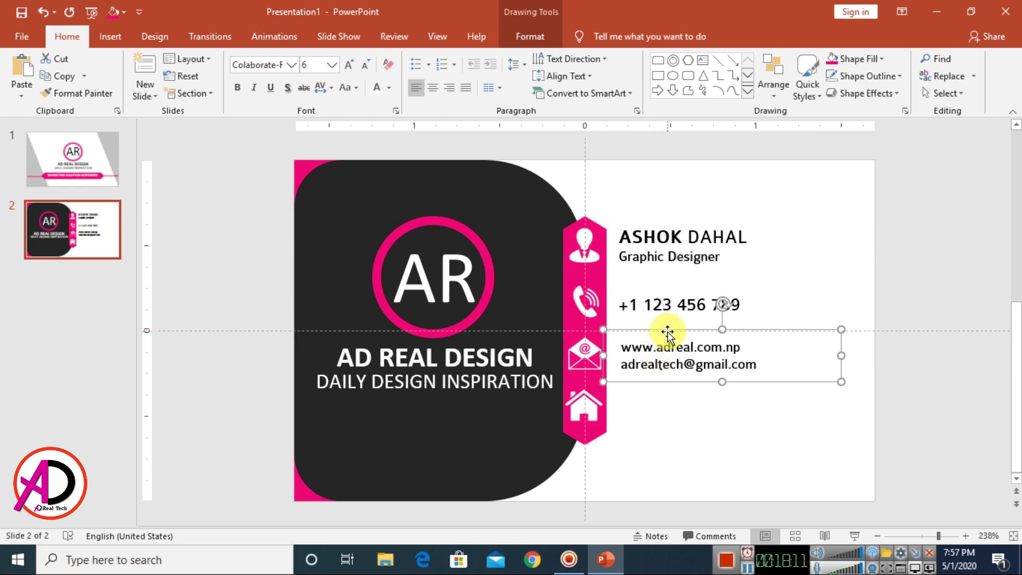
{"action": "key", "text": "ctrl+d"}
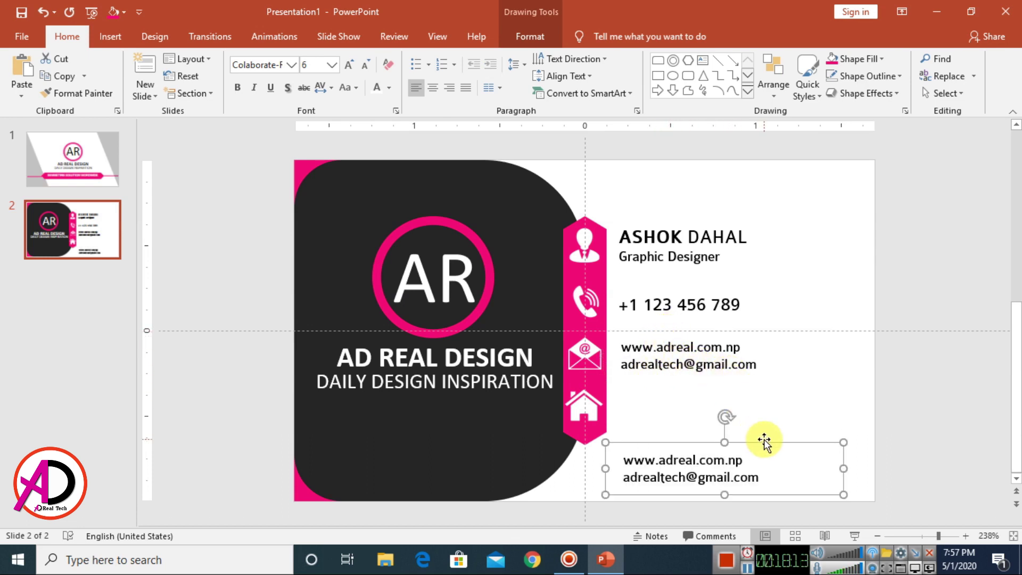
Step: Move the copy beside the house icon and replace its text with the two-line office address
{"action": "left_click_drag", "start_coordinate": [764, 440], "coordinate": [640, 404]}
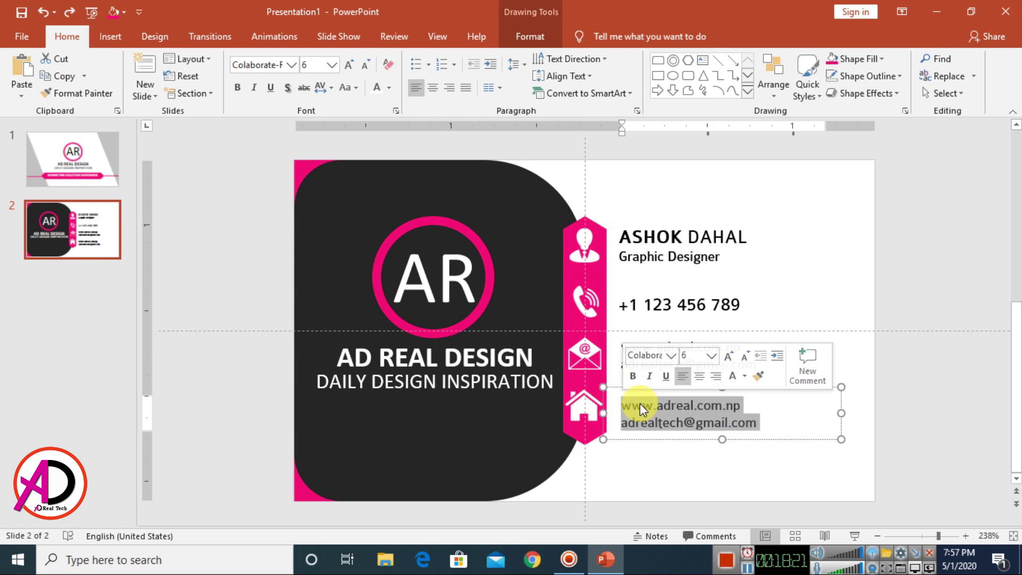
{"action": "key", "text": "Delete"}
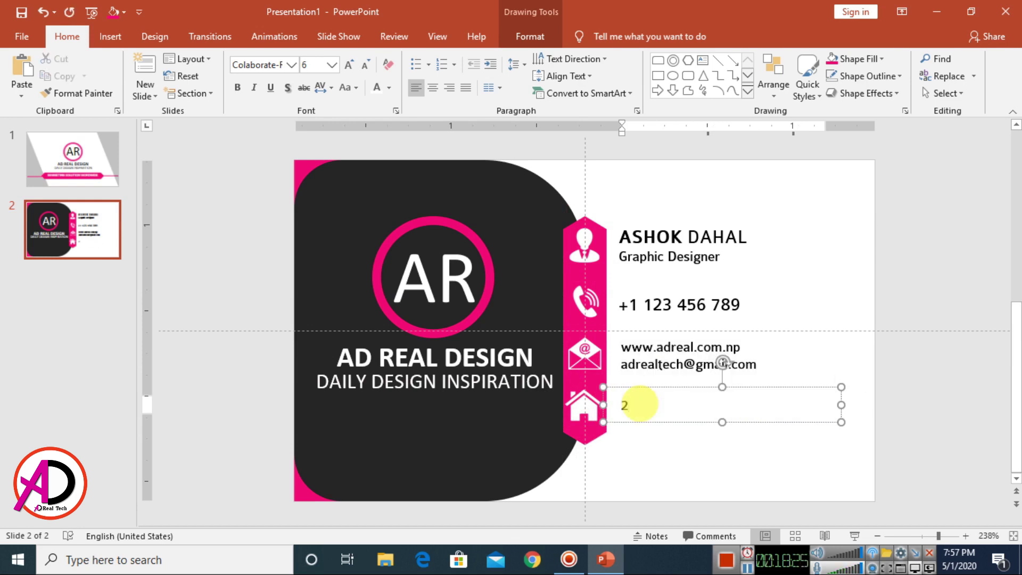
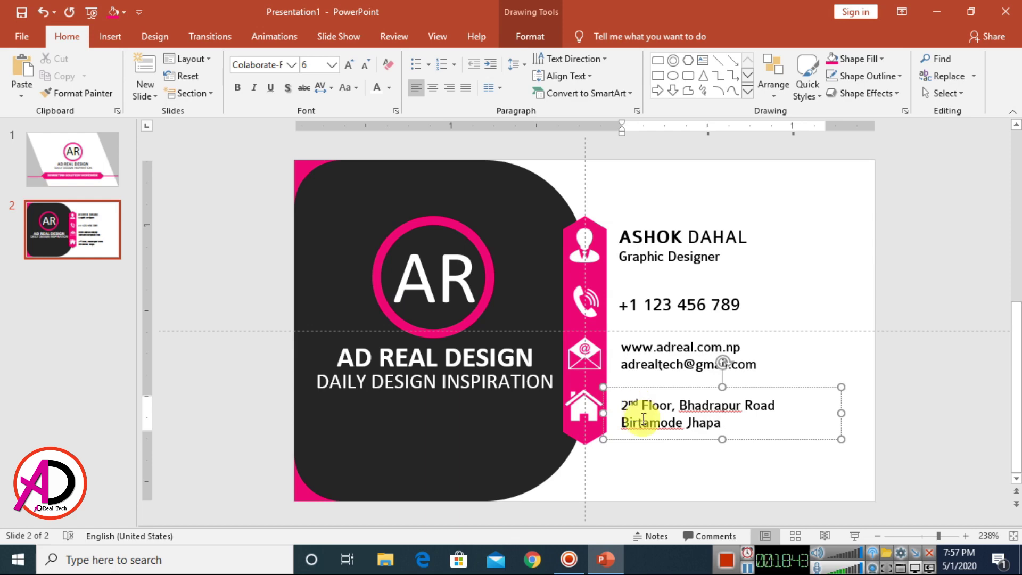
{"action": "left_click", "coordinate": [746, 472]}
{"action": "scroll", "coordinate": [730, 447], "scroll_direction": "down", "scroll_amount": 5}
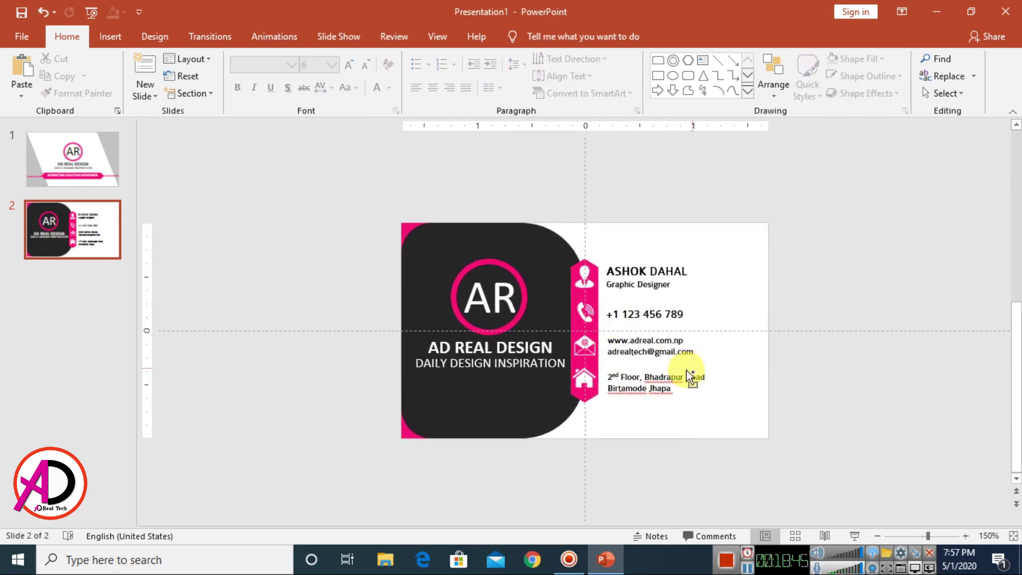
{"action": "scroll", "coordinate": [678, 371], "scroll_direction": "up", "scroll_amount": 2}
{"action": "scroll", "coordinate": [679, 372], "scroll_direction": "down", "scroll_amount": 2}
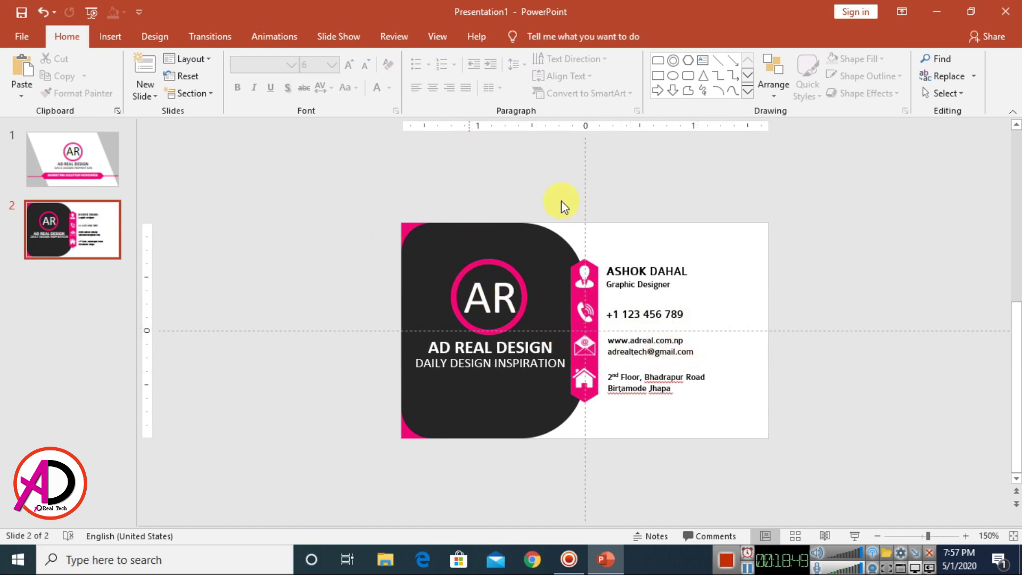
{"action": "left_click", "coordinate": [109, 37]}
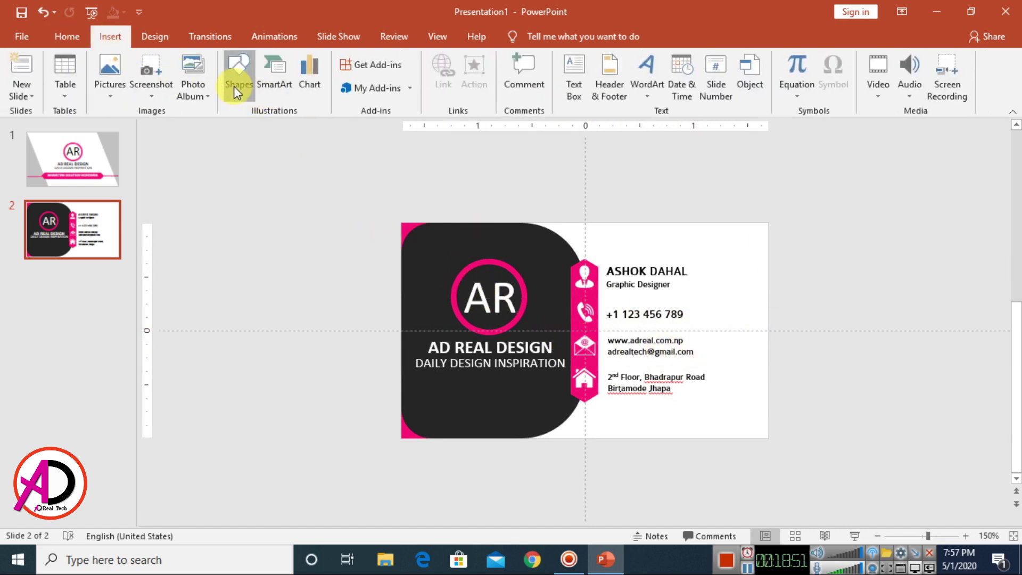
Step: Draw a diamond straddling the card's right edge and a rectangle covering its right half
{"action": "left_click", "coordinate": [235, 87]}
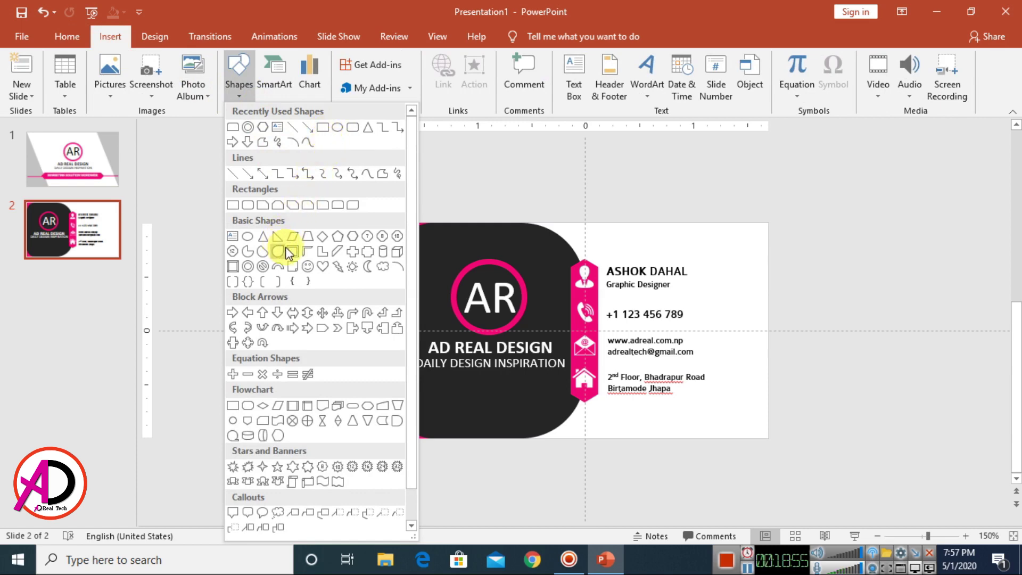
{"action": "left_click", "coordinate": [323, 235]}
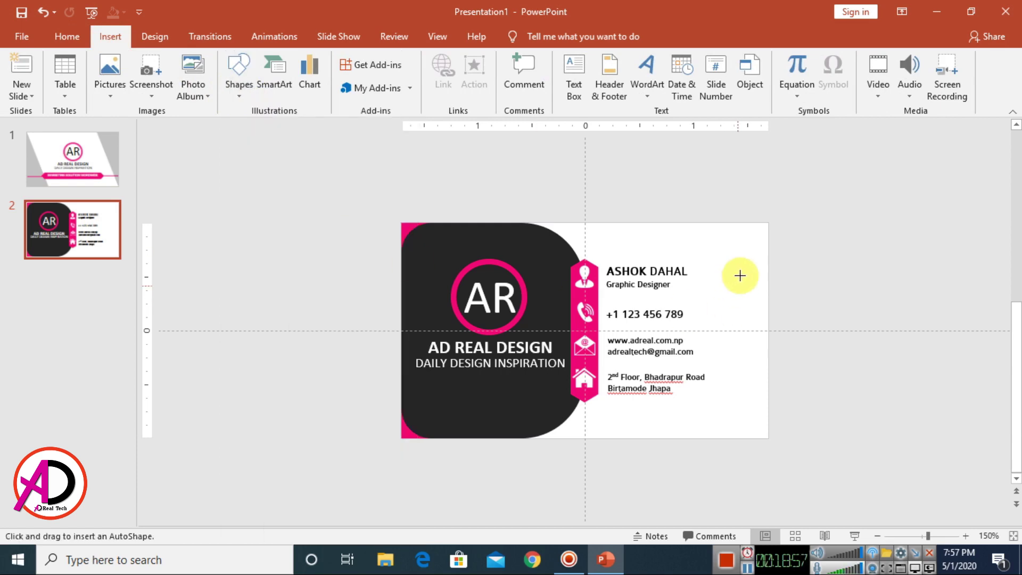
{"action": "left_click_drag", "start_coordinate": [732, 247], "coordinate": [906, 438]}
{"action": "mouse_move", "coordinate": [820, 349]}
{"action": "left_mouse_down"}
{"action": "mouse_move", "coordinate": [803, 341]}
{"action": "mouse_move", "coordinate": [808, 348]}
{"action": "left_mouse_up"}
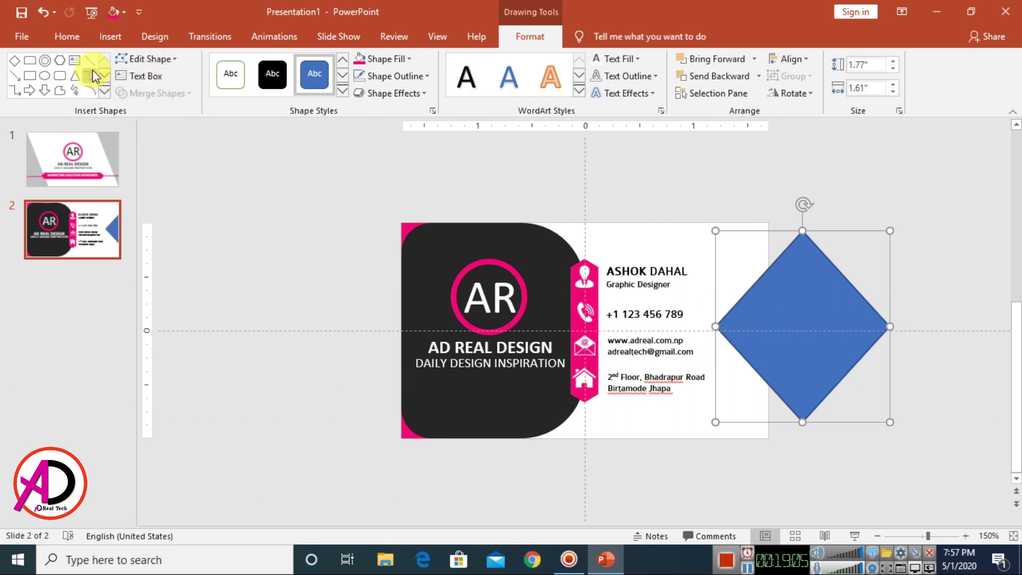
{"action": "left_click", "coordinate": [30, 76]}
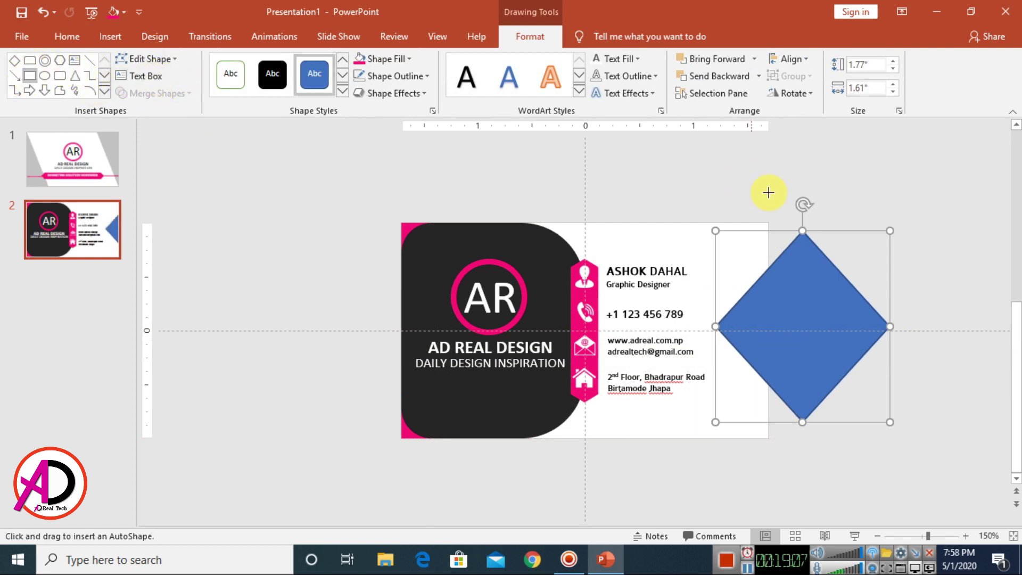
{"action": "left_click_drag", "start_coordinate": [772, 207], "coordinate": [940, 468]}
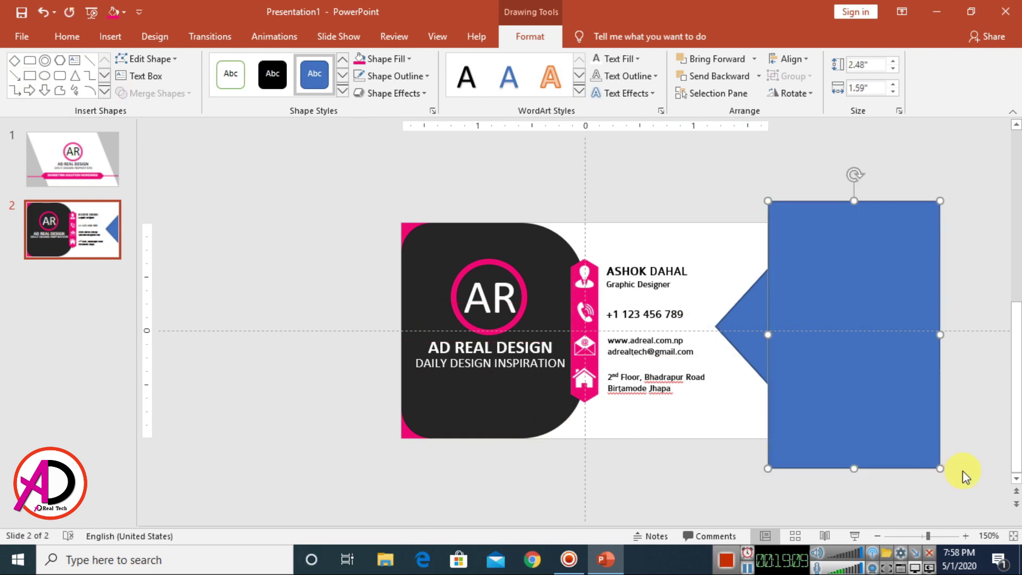
{"action": "left_click", "coordinate": [746, 330], "text": "shift"}
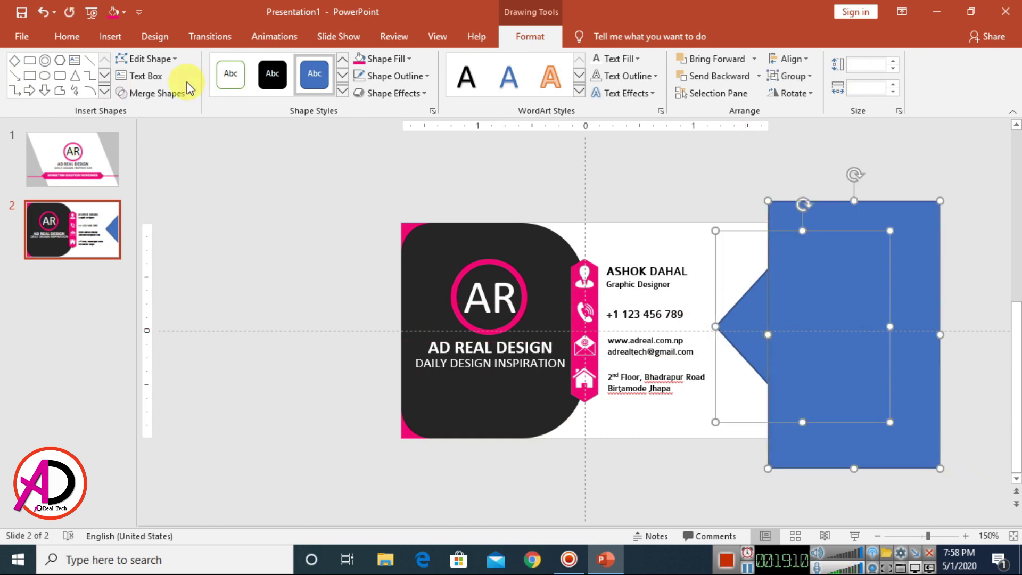
{"action": "left_click", "coordinate": [154, 94]}
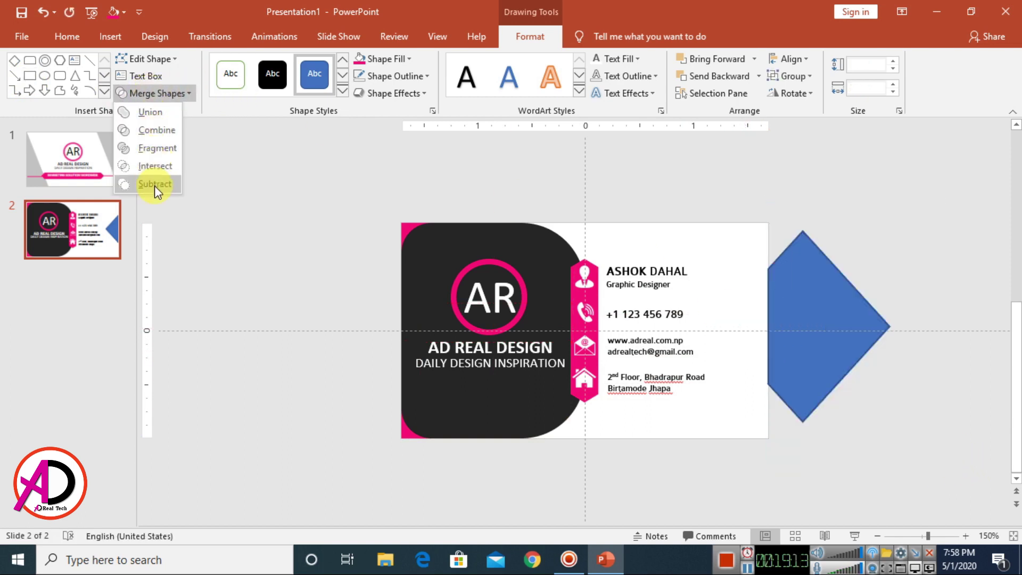
{"action": "left_click", "coordinate": [157, 105]}
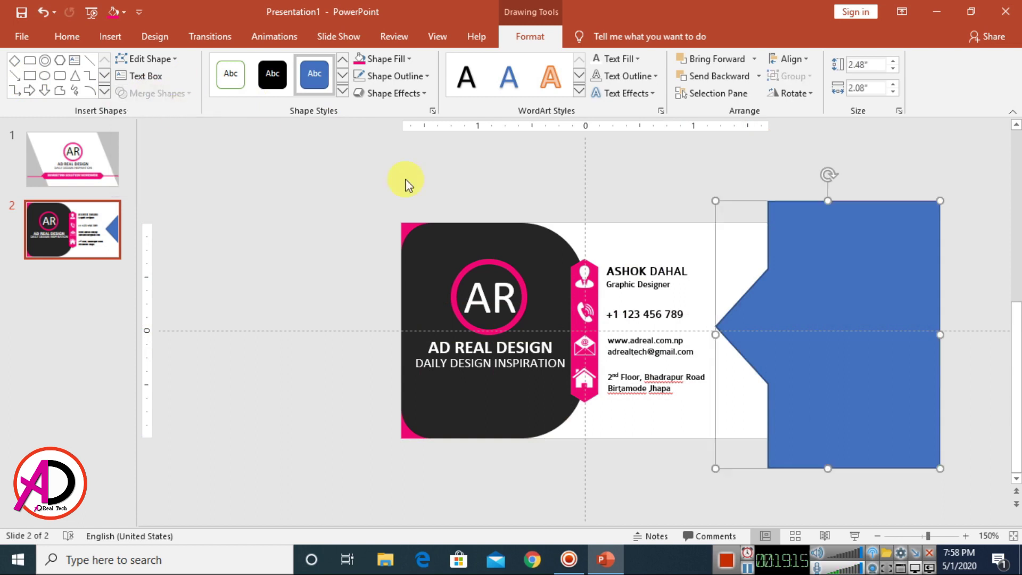
{"action": "key", "text": "ctrl+z"}
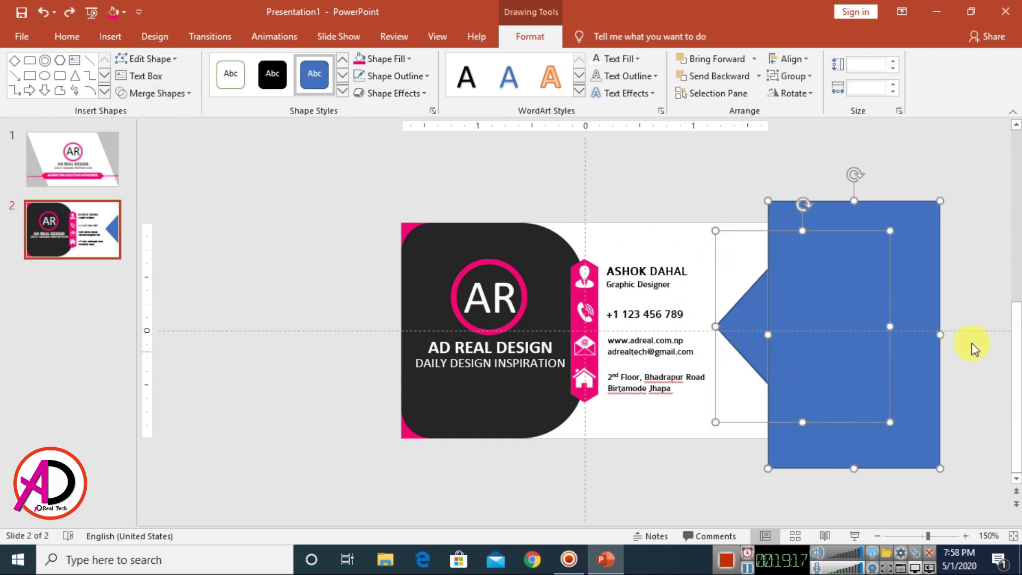
Step: Subtract the rectangle from the diamond to leave a left-pointing triangle, nudged into place
{"action": "left_click", "coordinate": [972, 344]}
{"action": "left_click", "coordinate": [739, 314]}
{"action": "left_click", "coordinate": [915, 299], "text": "shift"}
{"action": "left_click", "coordinate": [152, 93]}
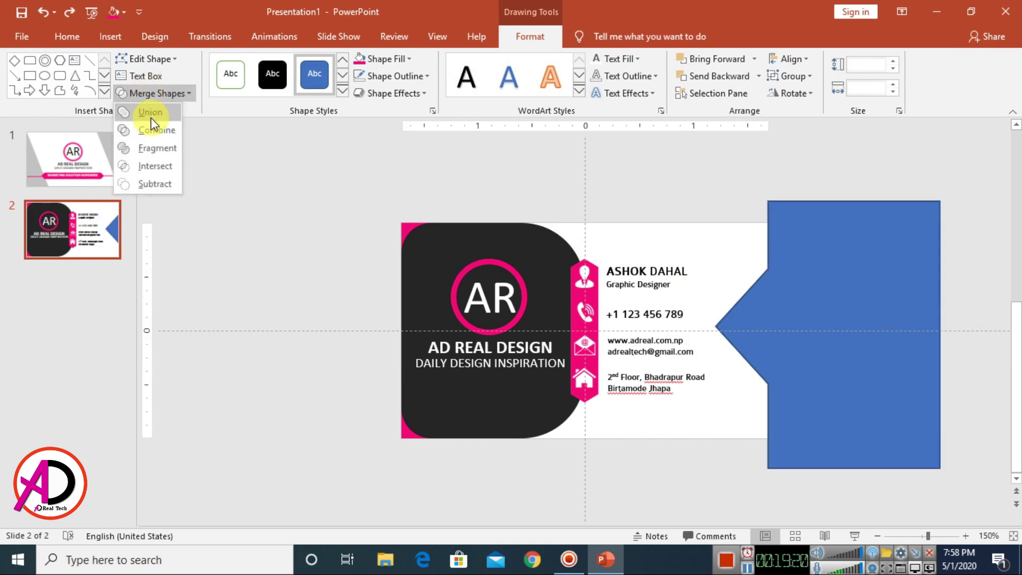
{"action": "left_click", "coordinate": [156, 184]}
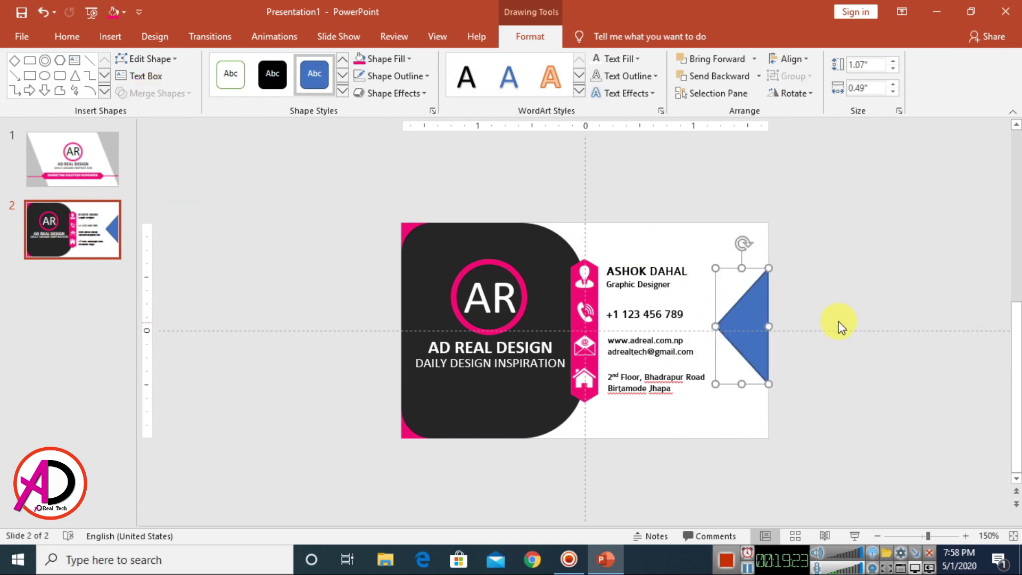
{"action": "left_click", "coordinate": [837, 324]}
{"action": "double_click", "coordinate": [739, 321]}
{"action": "left_click_drag", "start_coordinate": [740, 321], "coordinate": [740, 320]}
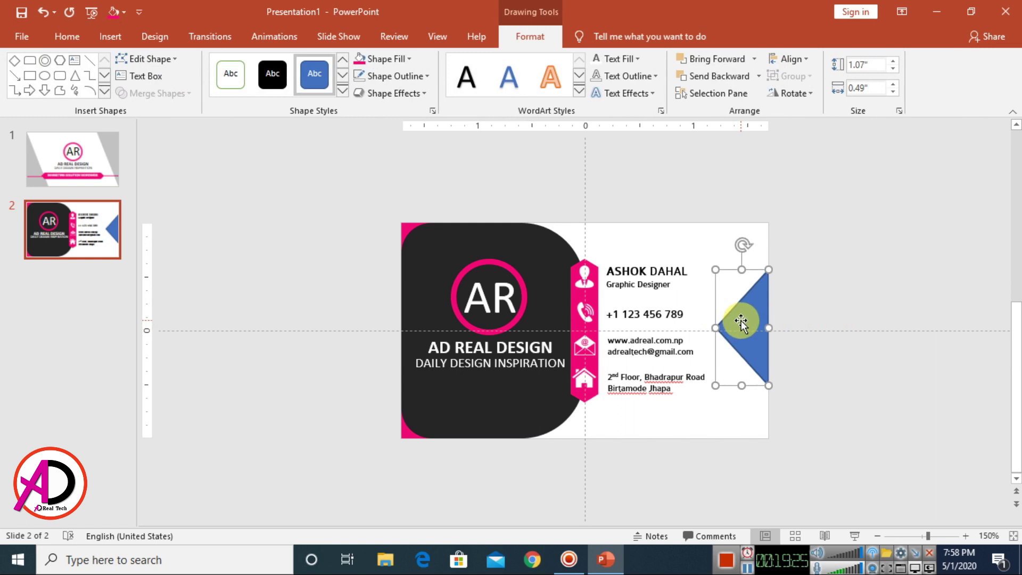
Step: Fill the triangle accent with pink
{"action": "left_click", "coordinate": [360, 60]}
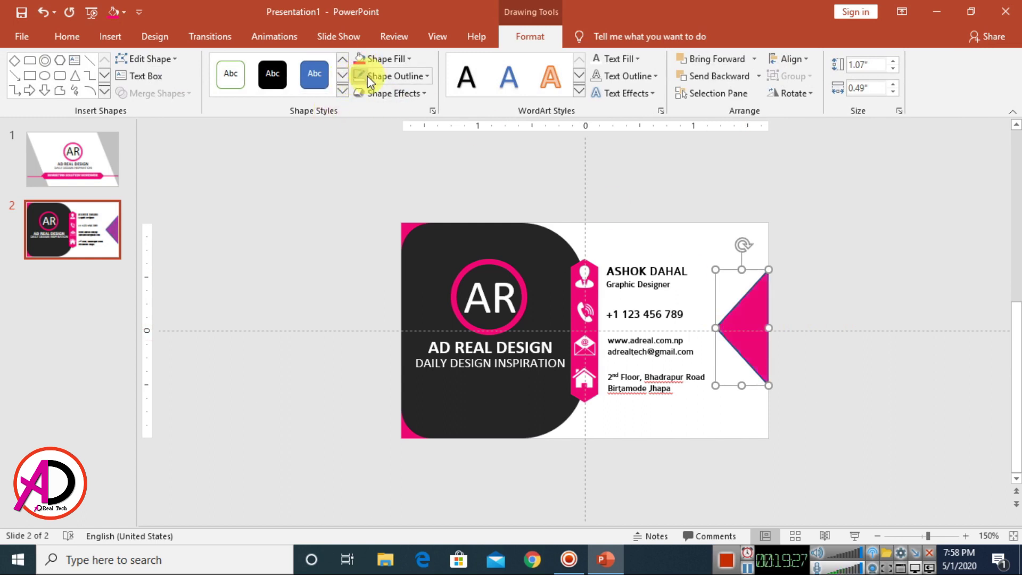
{"action": "left_click", "coordinate": [855, 321]}
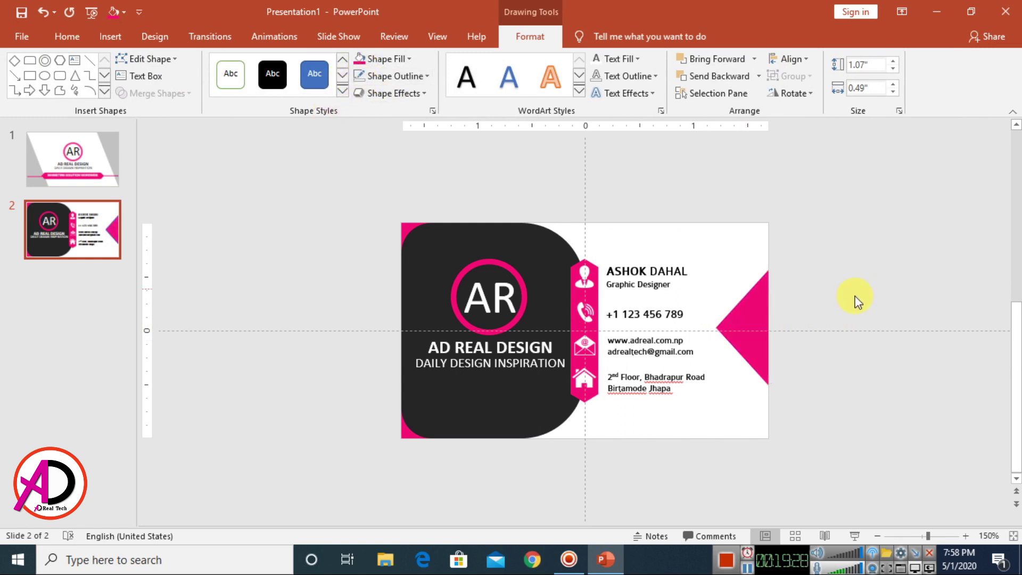
{"action": "left_click", "coordinate": [754, 325]}
Step: Raise the triangle's fill transparency so it becomes a pale pink wedge
{"action": "left_click", "coordinate": [534, 38]}
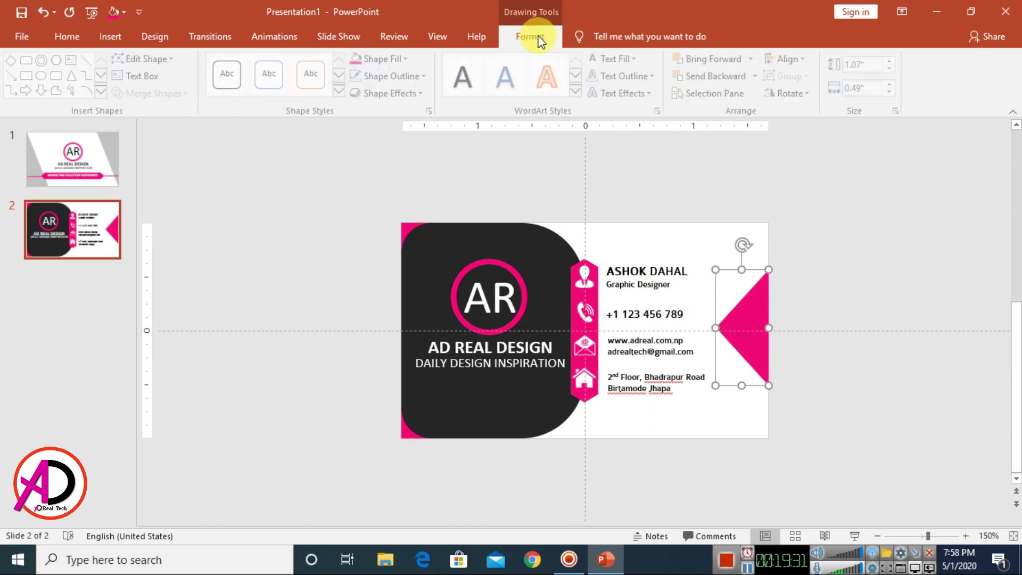
{"action": "left_click", "coordinate": [432, 111]}
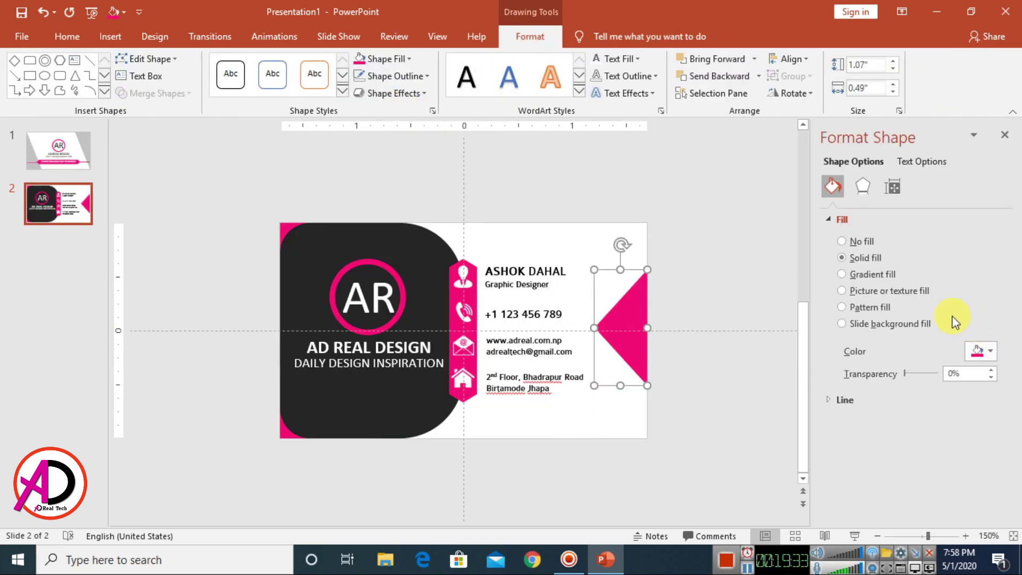
{"action": "left_click_drag", "start_coordinate": [912, 372], "coordinate": [932, 374]}
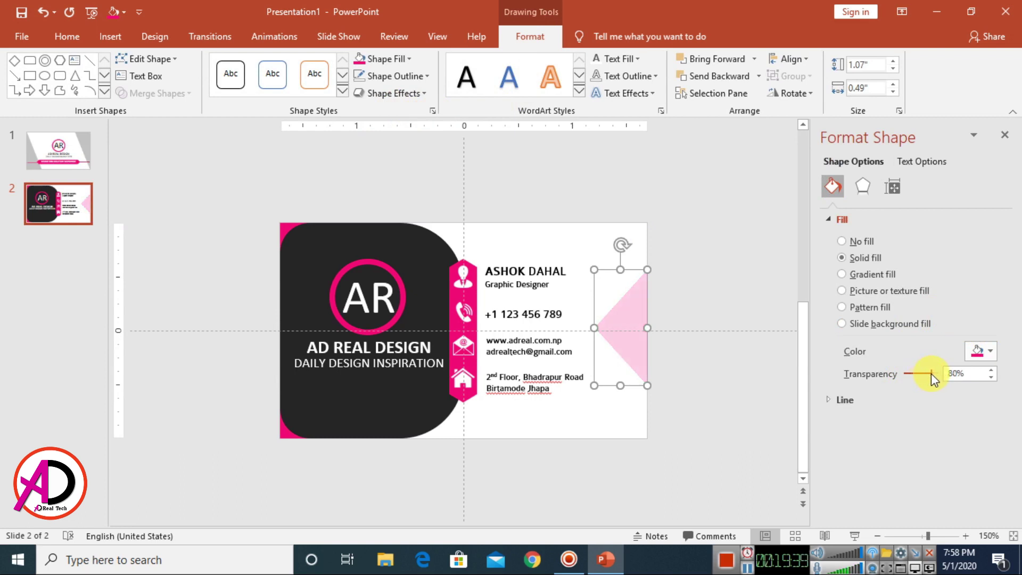
{"action": "left_click", "coordinate": [1005, 134]}
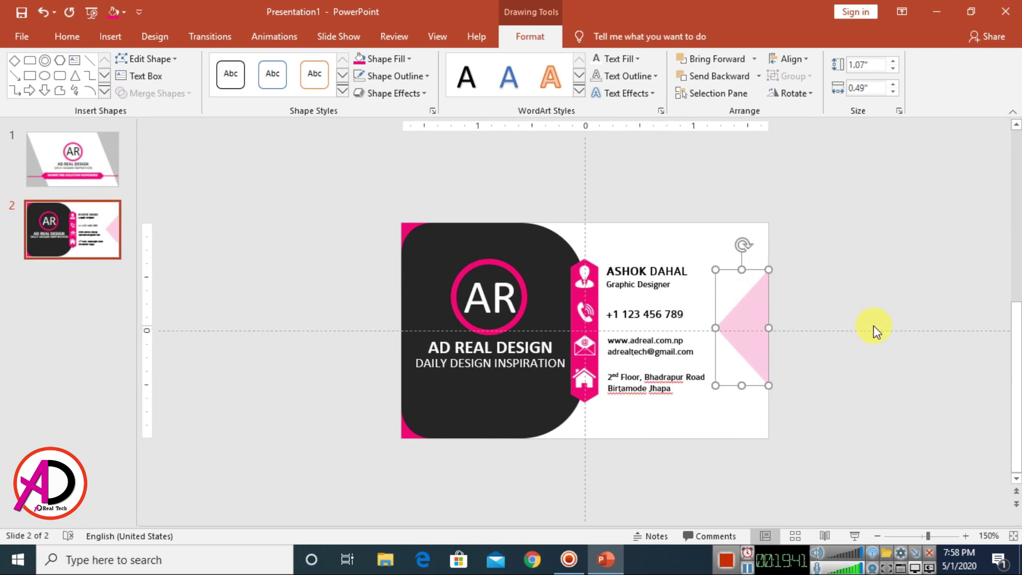
{"action": "scroll", "coordinate": [873, 326], "scroll_direction": "down", "scroll_amount": 5, "text": "ctrl"}
{"action": "scroll", "coordinate": [867, 342], "scroll_direction": "up", "scroll_amount": 12, "text": "ctrl"}
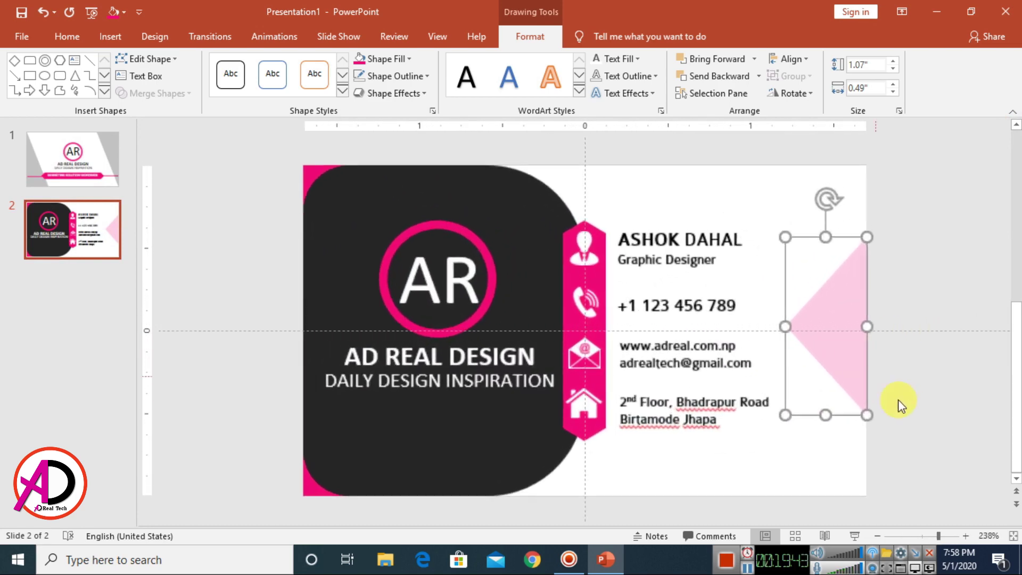
{"action": "left_click", "coordinate": [864, 401]}
{"action": "scroll", "coordinate": [864, 400], "scroll_direction": "down", "scroll_amount": 8, "text": "ctrl"}
{"action": "scroll", "coordinate": [864, 401], "scroll_direction": "up", "scroll_amount": 1, "text": "ctrl"}
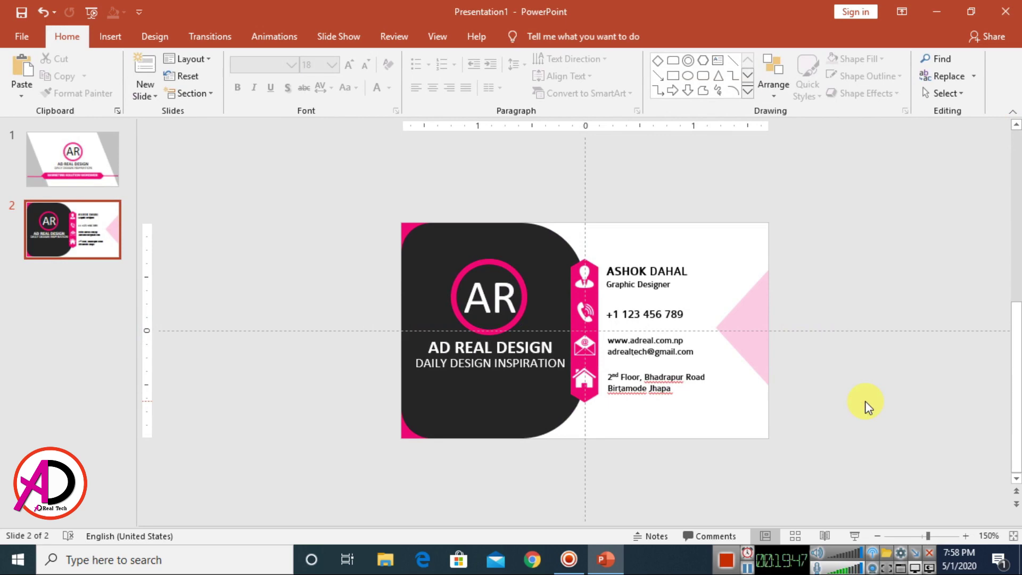
Step: Compare the front and back cards by flipping between slides 1 and 2
{"action": "left_click", "coordinate": [110, 162]}
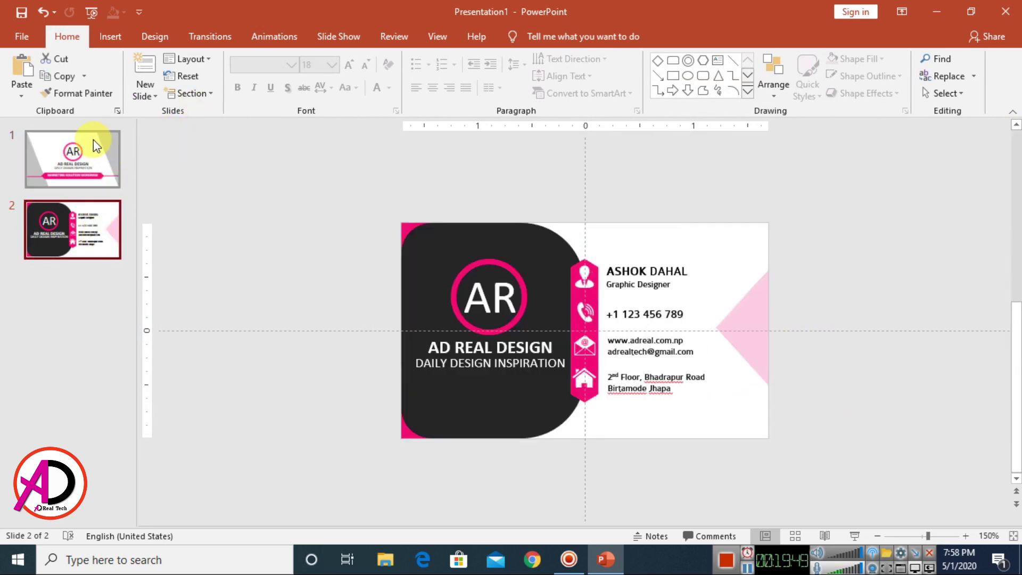
{"action": "left_click", "coordinate": [94, 139]}
{"action": "left_click", "coordinate": [93, 215]}
{"action": "left_click", "coordinate": [97, 169]}
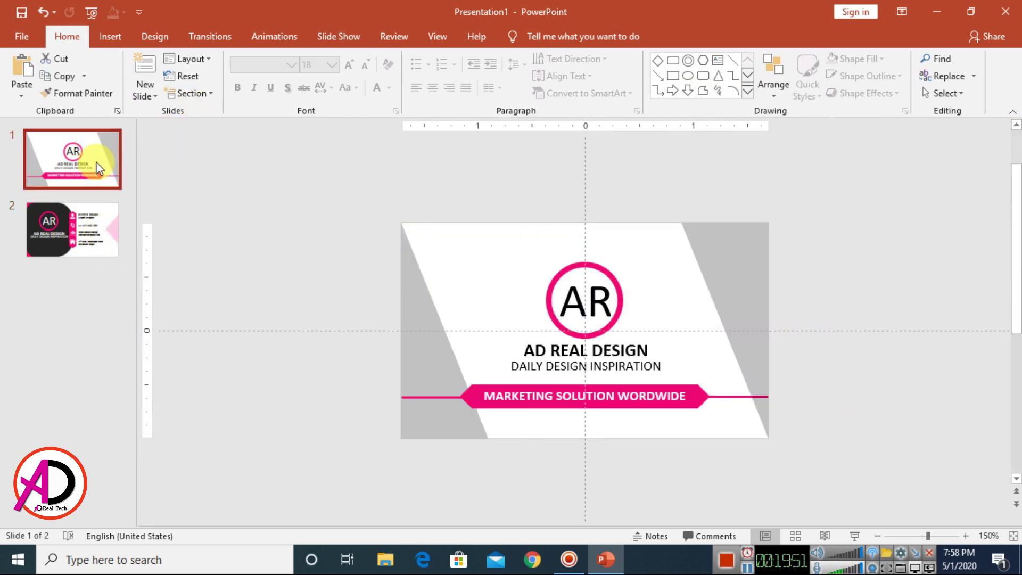
{"action": "left_click", "coordinate": [106, 251]}
{"action": "left_click", "coordinate": [109, 188]}
{"action": "left_click", "coordinate": [117, 245]}
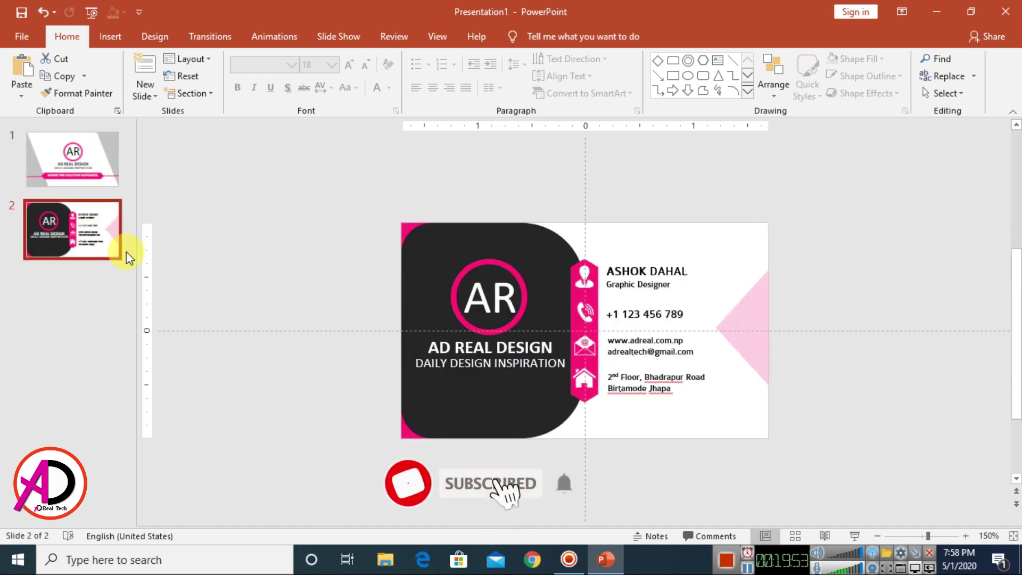
Step: Set up Save As to the Desktop as JPEG with the name 'Busness Card'
{"action": "left_click", "coordinate": [20, 14]}
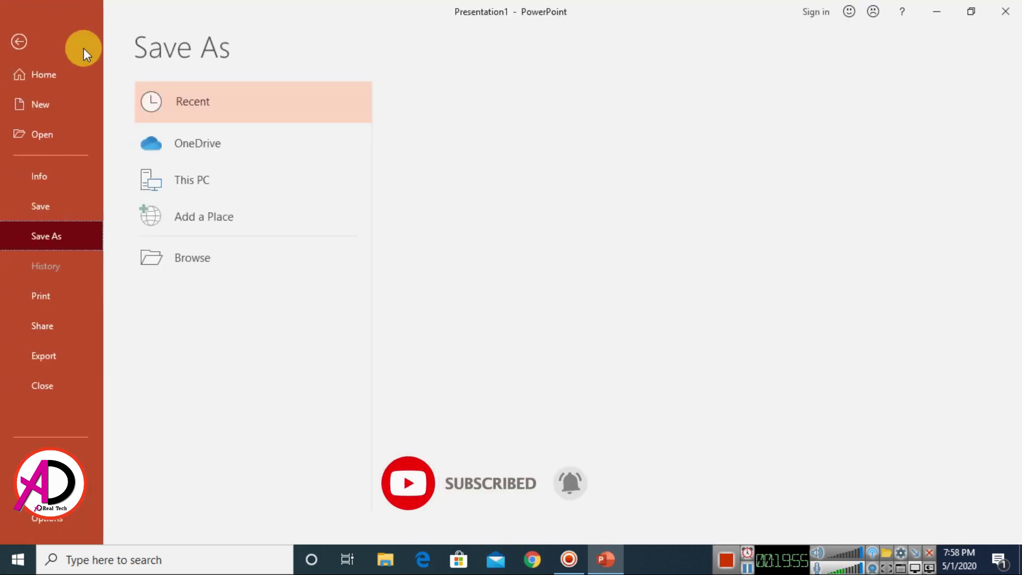
{"action": "left_click", "coordinate": [187, 257]}
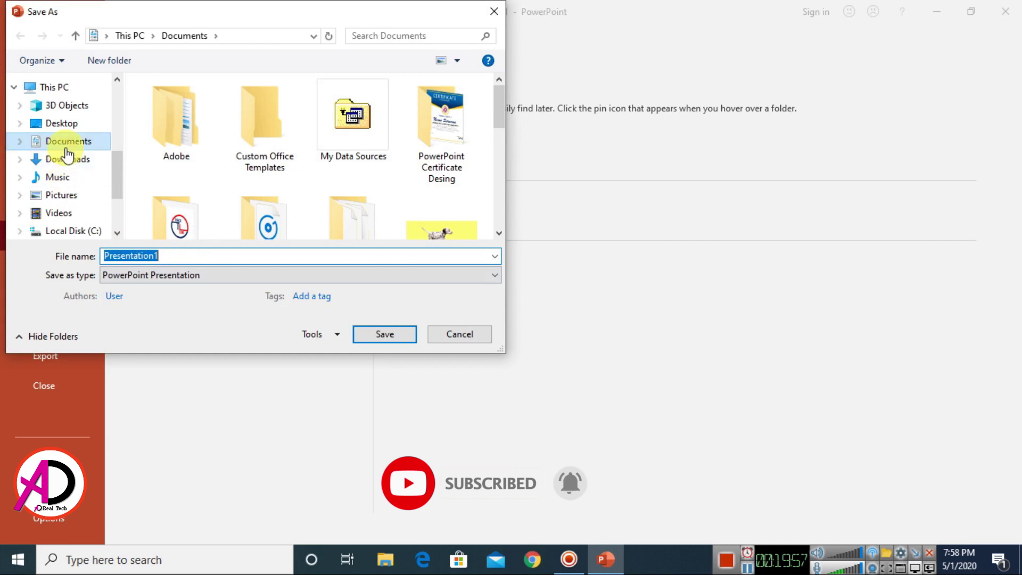
{"action": "left_click", "coordinate": [62, 123]}
{"action": "left_click", "coordinate": [194, 255]}
{"action": "left_click", "coordinate": [210, 275]}
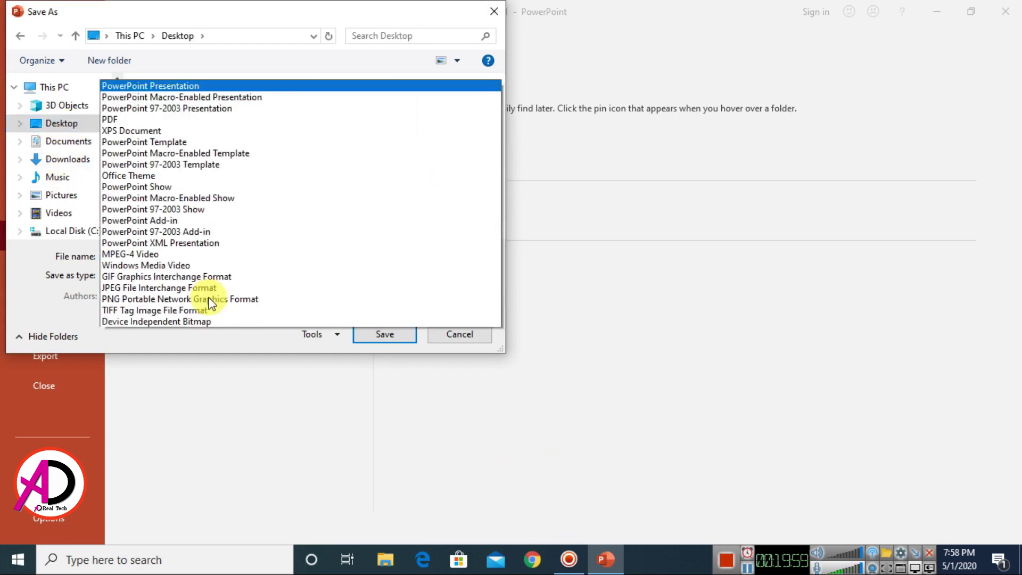
{"action": "left_click", "coordinate": [170, 218]}
{"action": "left_click", "coordinate": [182, 258]}
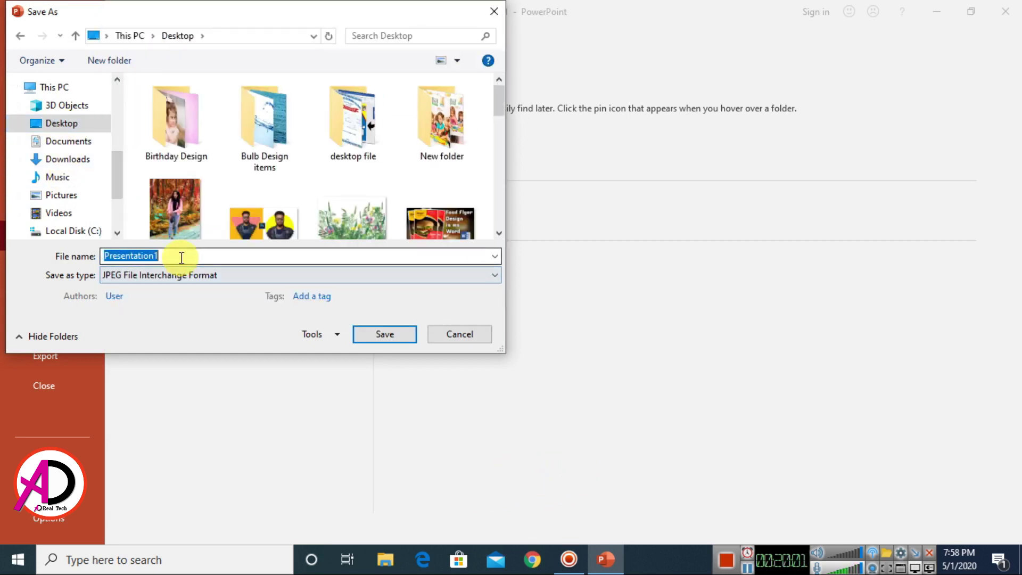
{"action": "type", "text": "Busness Card"}
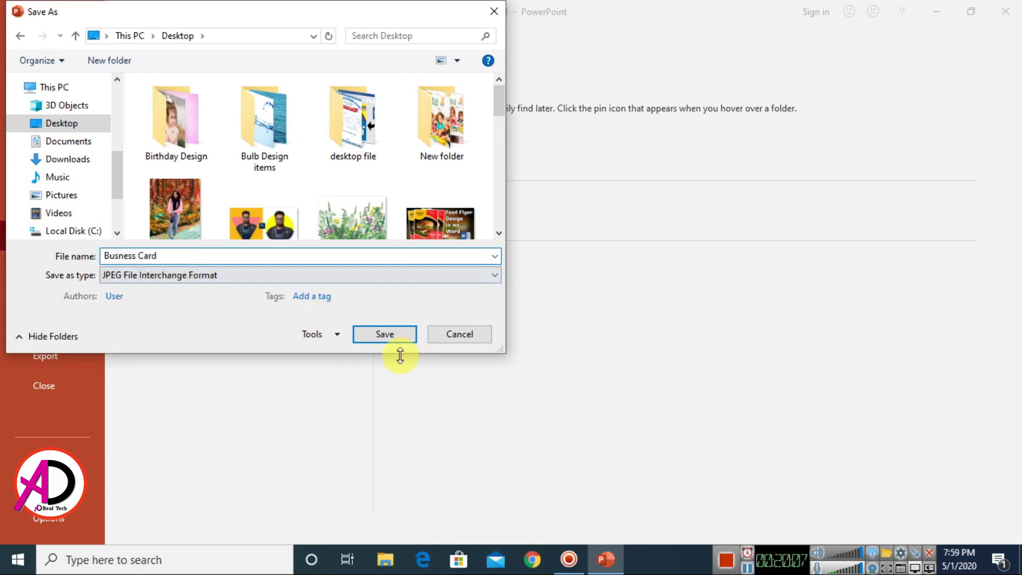
Step: Export all slides as JPEG images, then minimize PowerPoint to the desktop
{"action": "left_click", "coordinate": [391, 337]}
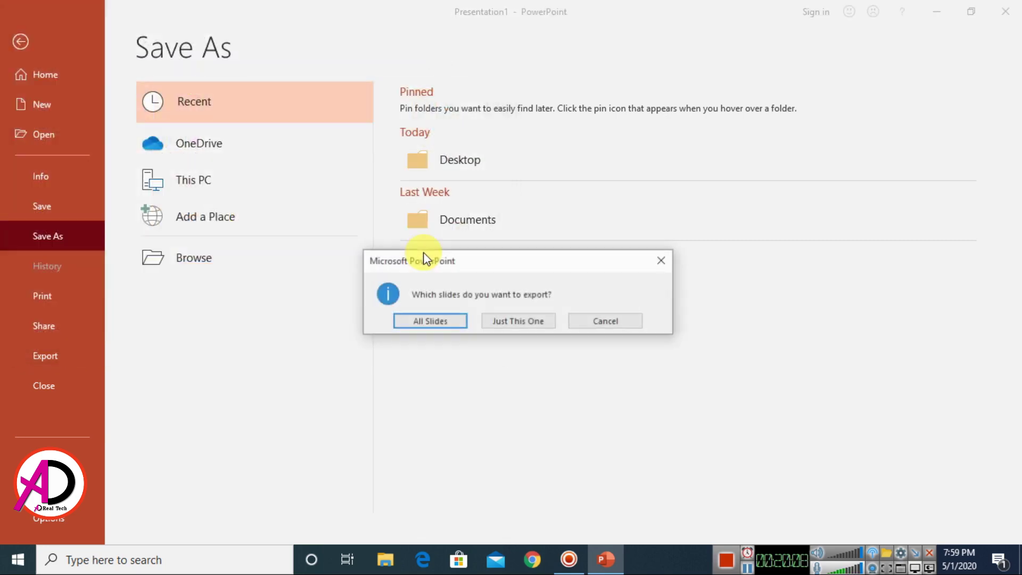
{"action": "left_click", "coordinate": [430, 322]}
{"action": "left_click", "coordinate": [512, 320]}
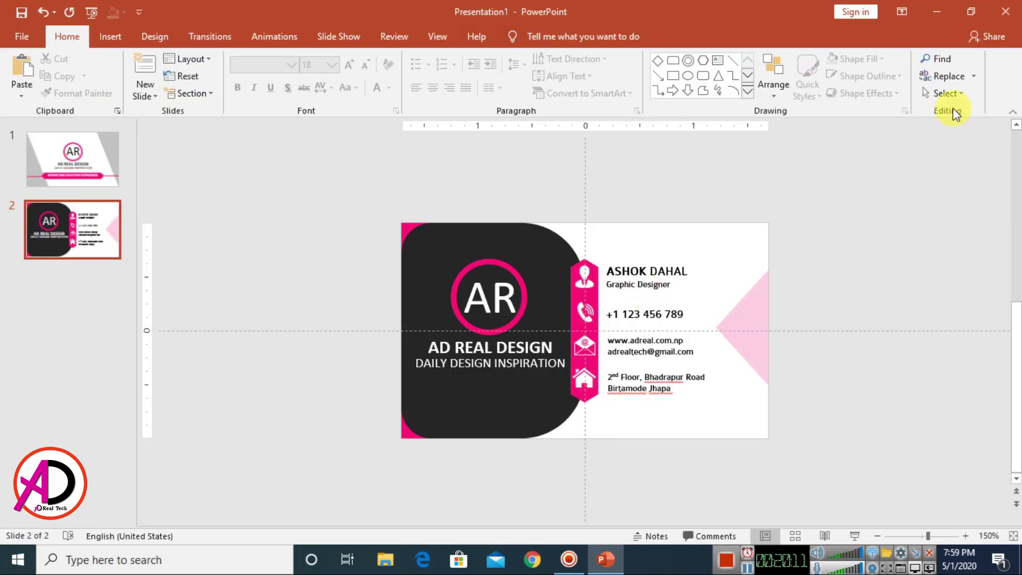
{"action": "left_click", "coordinate": [937, 14]}
Step: Preview the exported Slide1 and Slide2 JPEGs from the Busness Card folder in Photos
{"action": "double_click", "coordinate": [309, 477]}
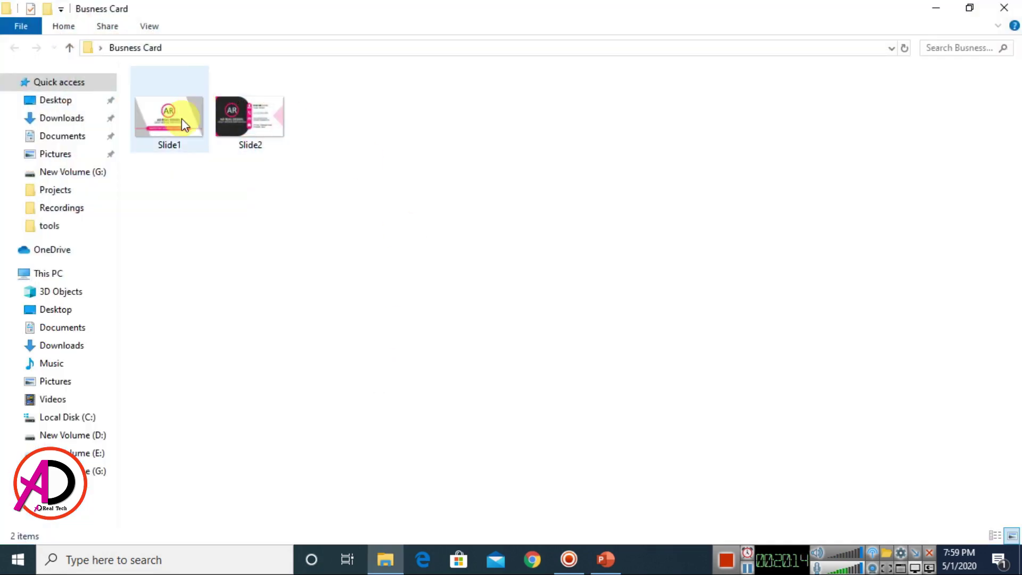
{"action": "double_click", "coordinate": [181, 119]}
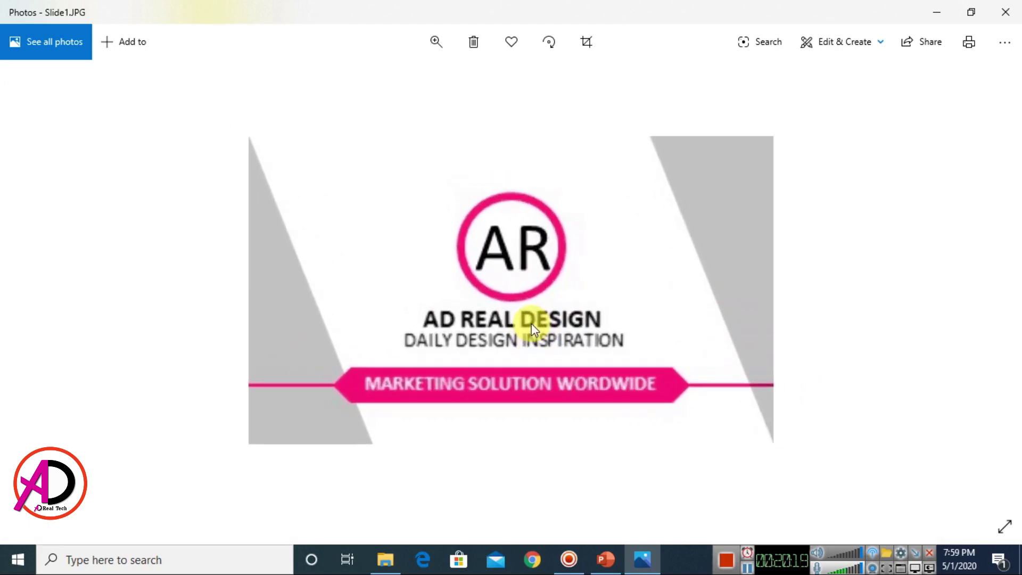
{"action": "left_click", "coordinate": [1006, 12]}
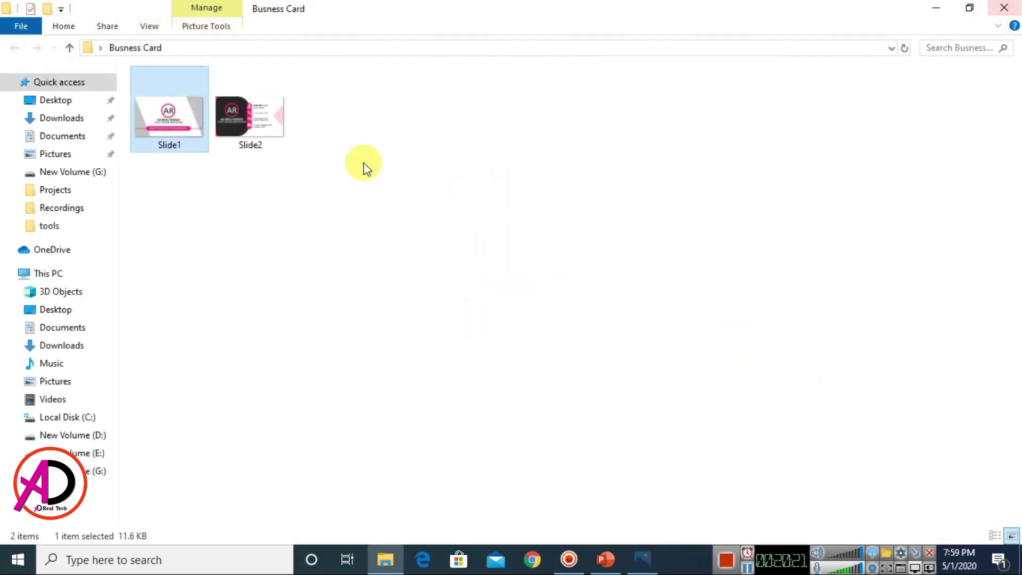
{"action": "double_click", "coordinate": [239, 93]}
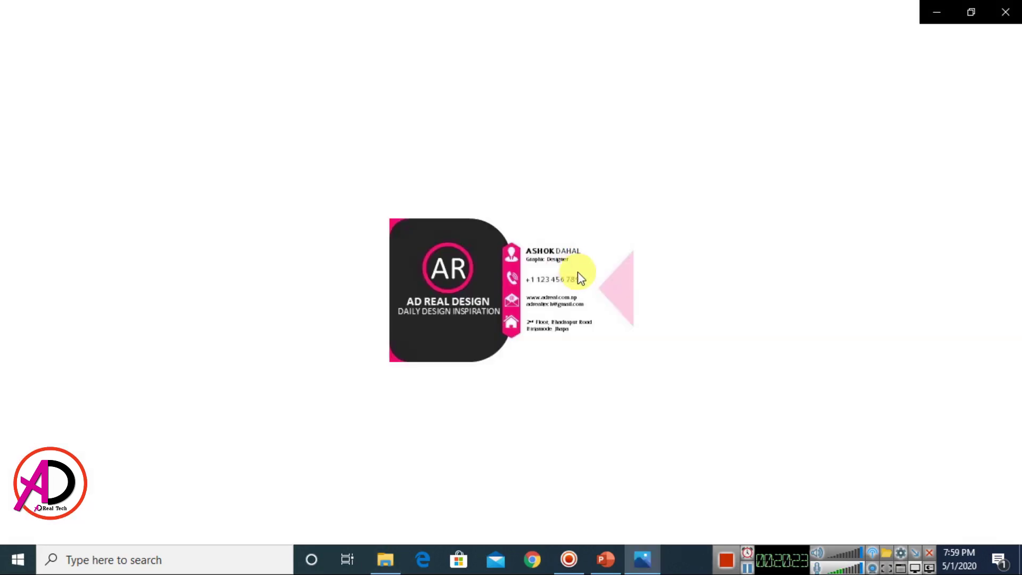
{"action": "left_click", "coordinate": [1006, 12]}
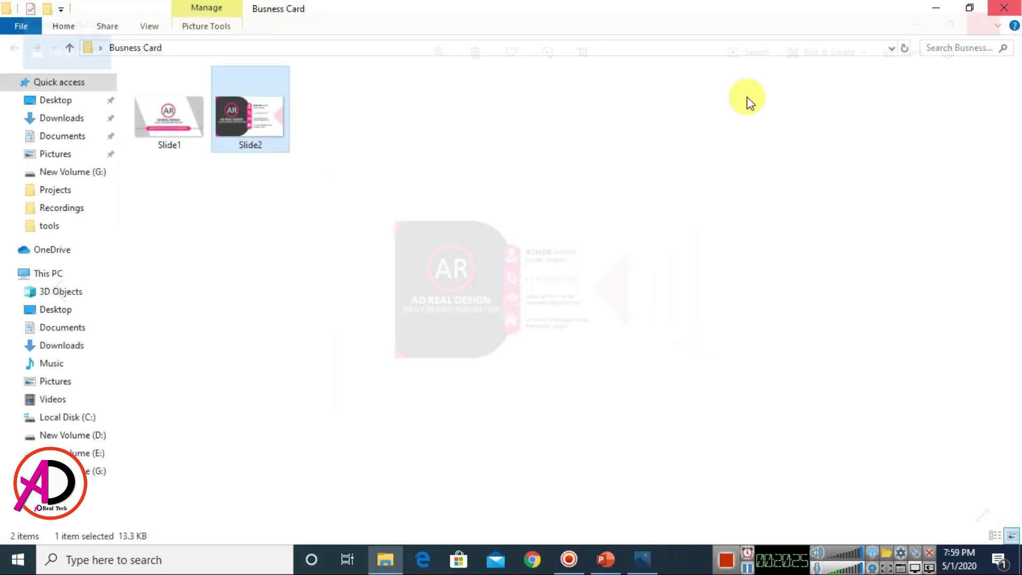
Step: Close the folder and return to PowerPoint, reviewing the front card and then the back card
{"action": "left_click", "coordinate": [1004, 9]}
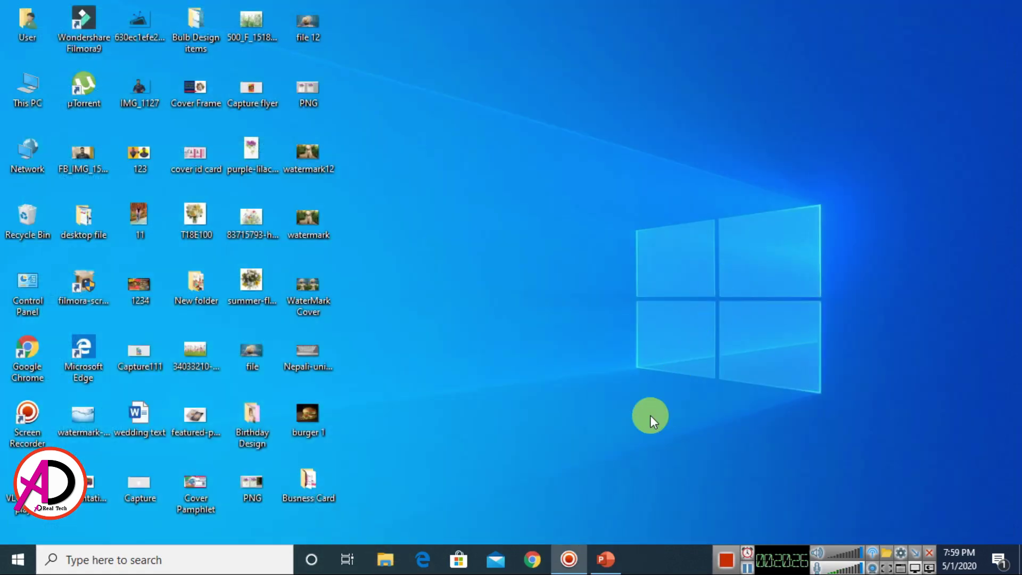
{"action": "left_click", "coordinate": [600, 555]}
{"action": "left_click", "coordinate": [118, 181]}
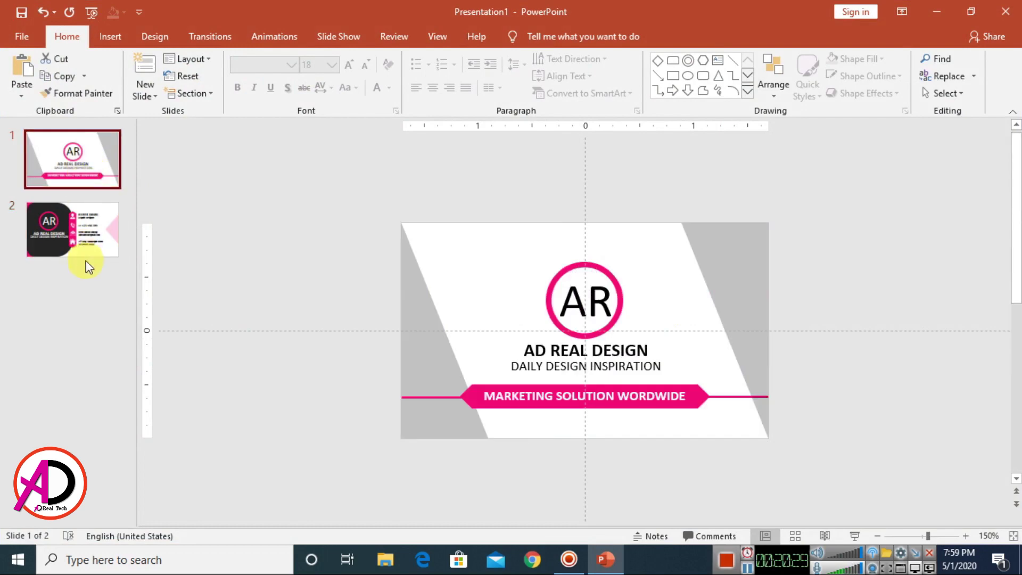
{"action": "left_click", "coordinate": [85, 255]}
{"action": "scroll", "coordinate": [805, 344], "scroll_direction": "up", "scroll_amount": 5}
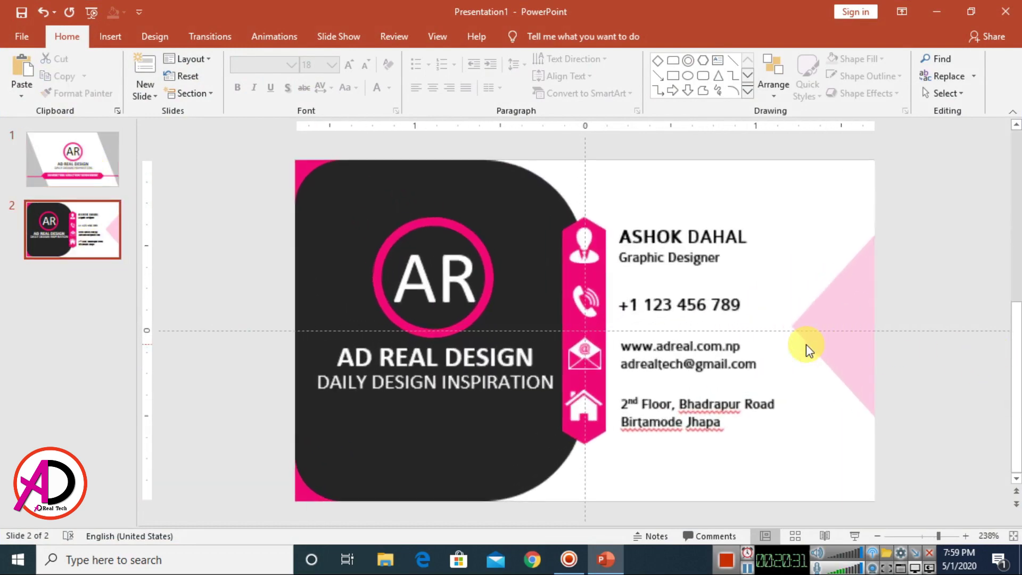